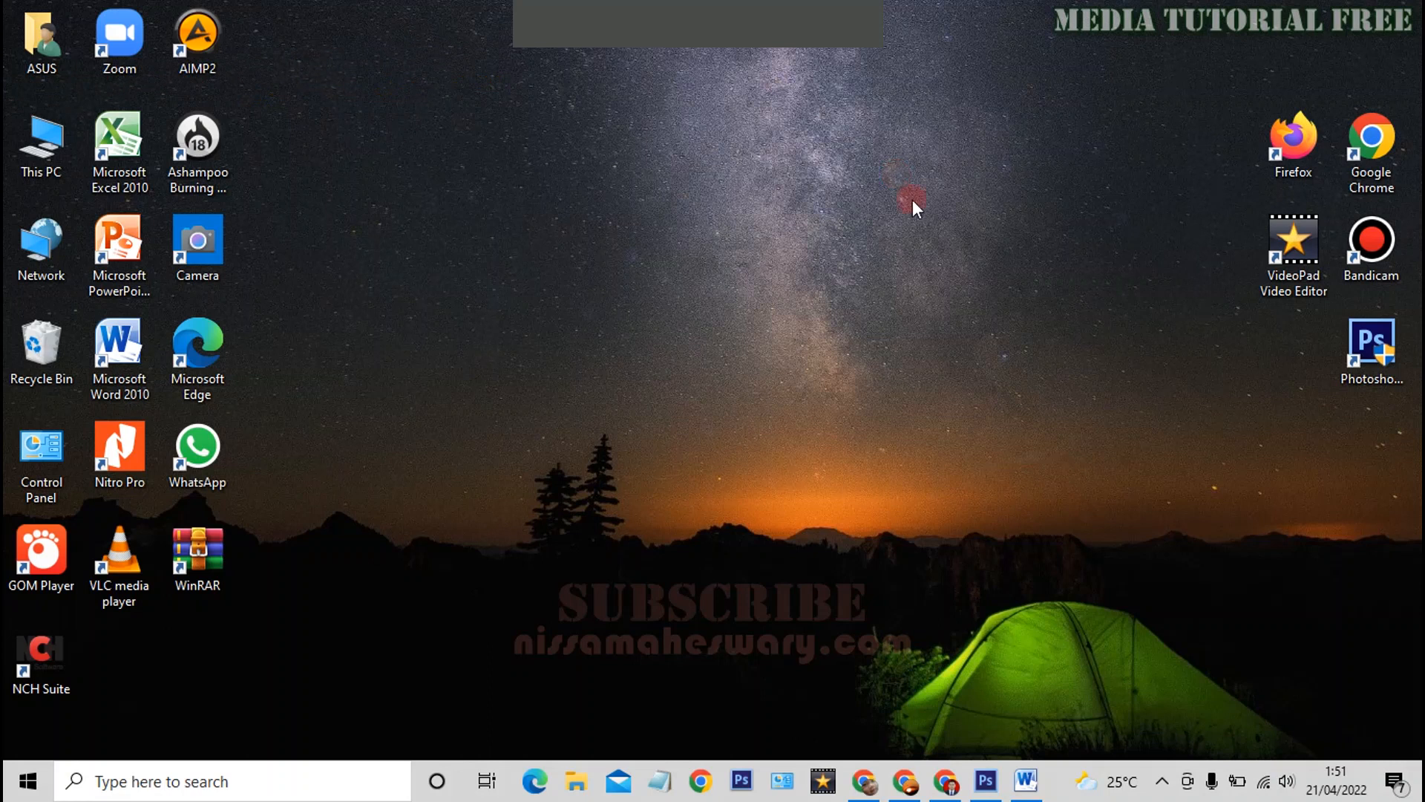
# Step: Switch to the open Word document and change its bold title line to all lowercase
pyautogui.click(1025, 781)
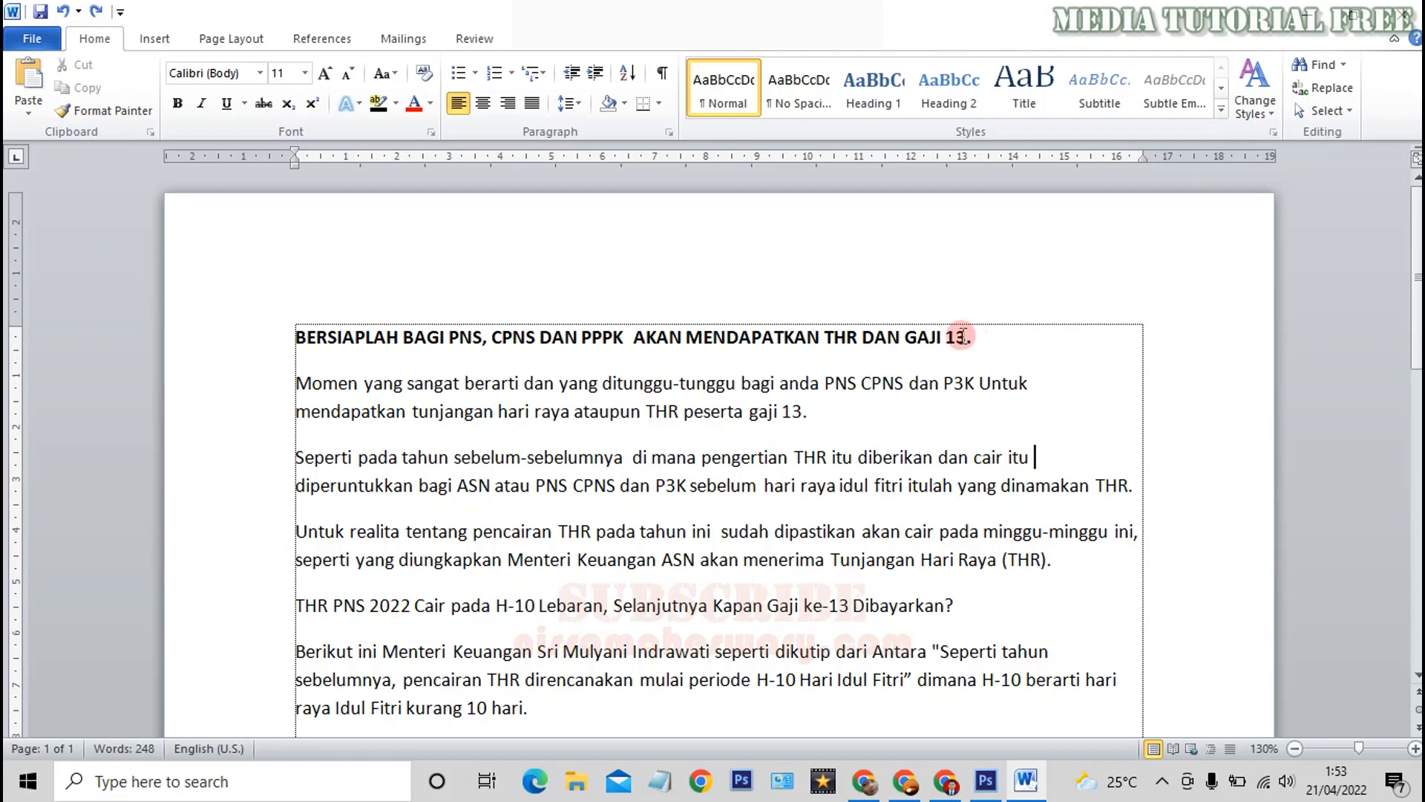
pyautogui.scroll(-3, 991, 345)
pyautogui.scroll(3, 993, 349)
pyautogui.click(993, 346)
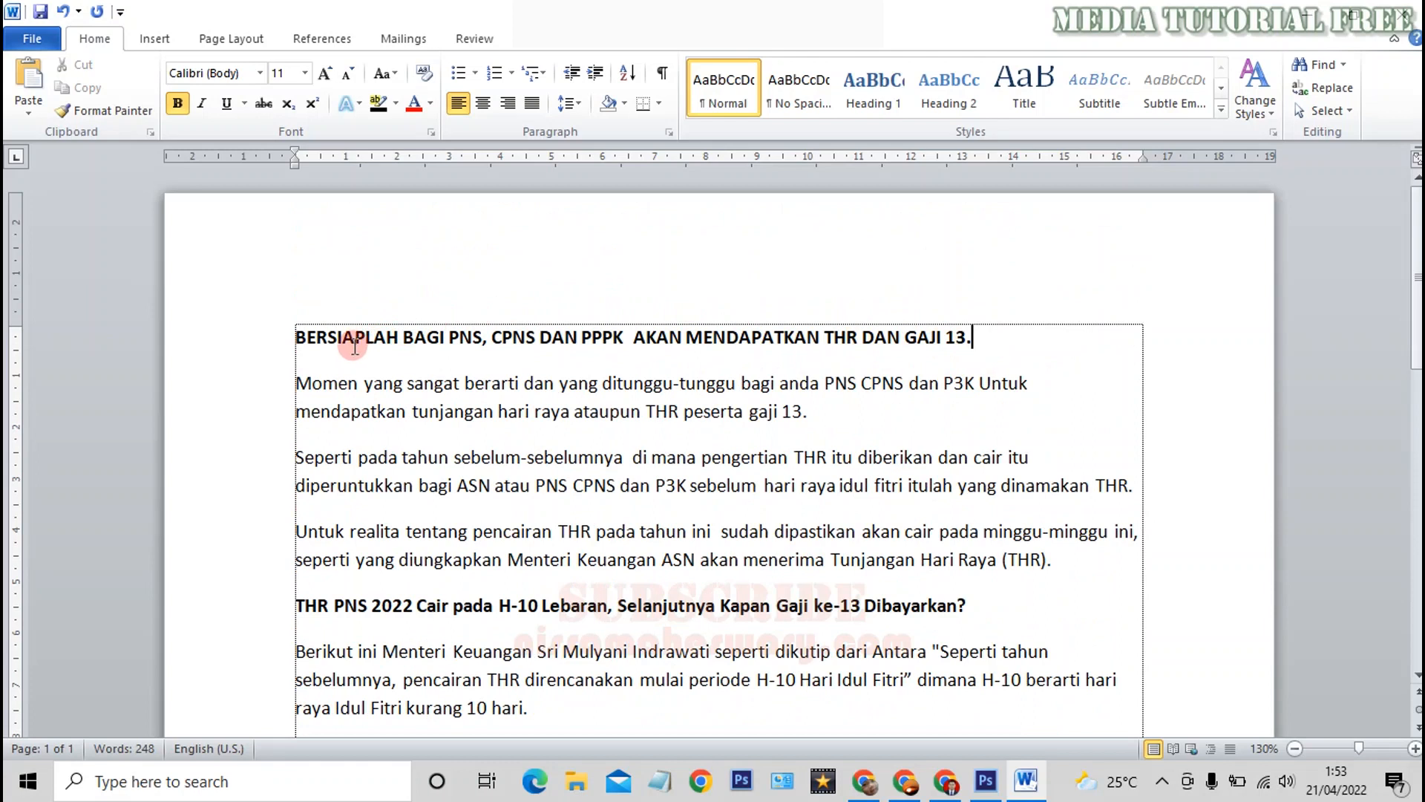
pyautogui.click(995, 340)
pyautogui.moveTo(899, 340); pyautogui.dragTo(312, 330)
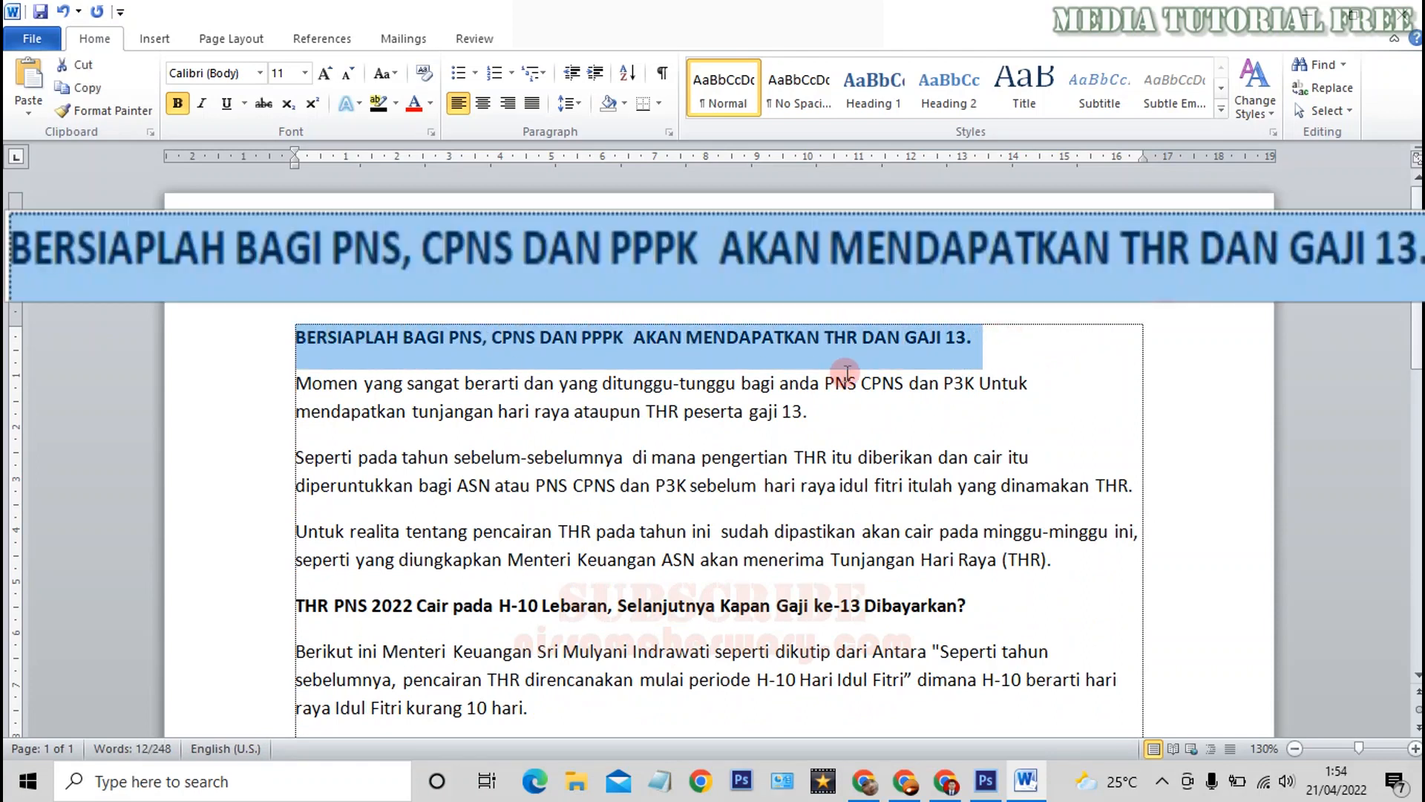
pyautogui.hotkey('shift', 'F3')
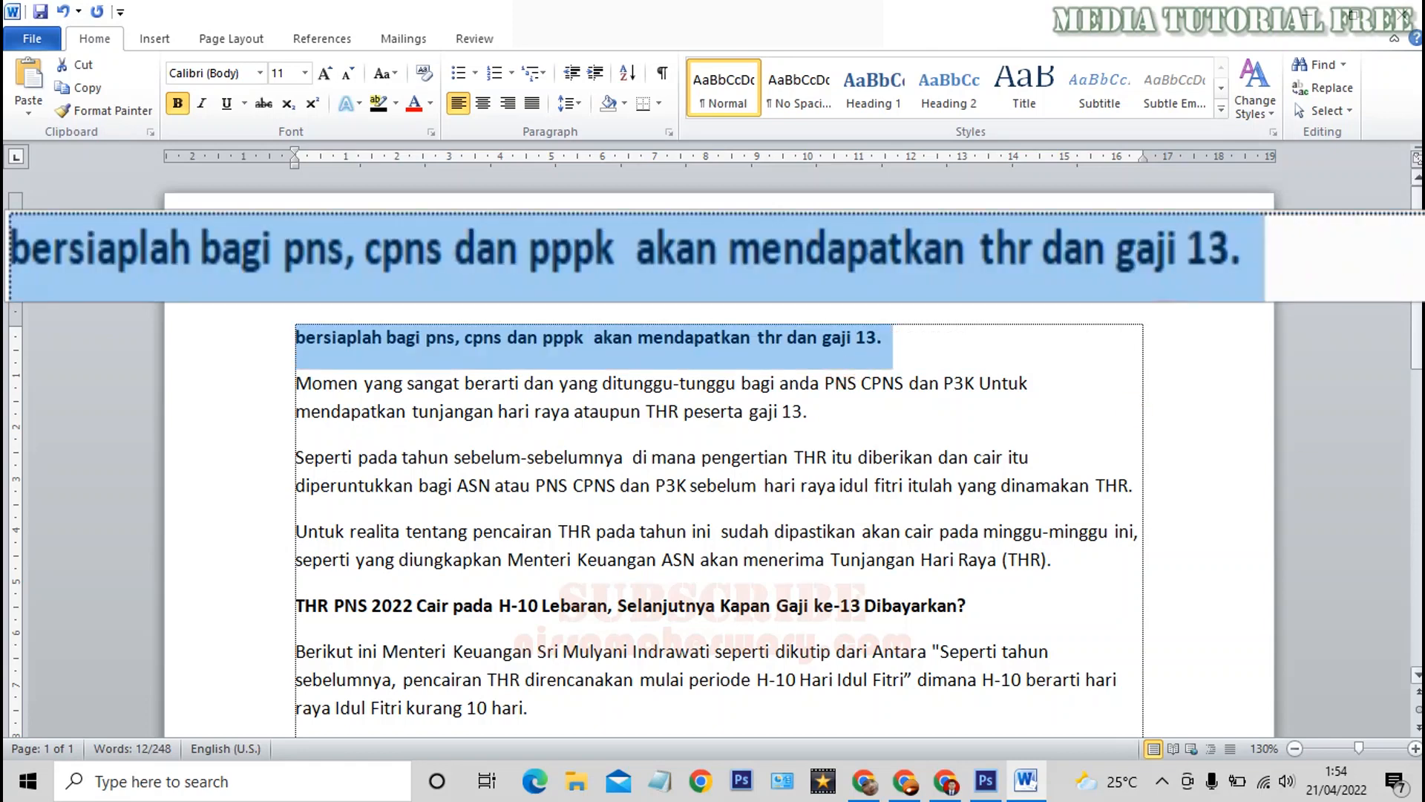
# Step: Change the document's title line to sentence case, with only the first letter of "Bersiaplah" capitalized
pyautogui.click(1416, 749)
pyautogui.click(1416, 750)
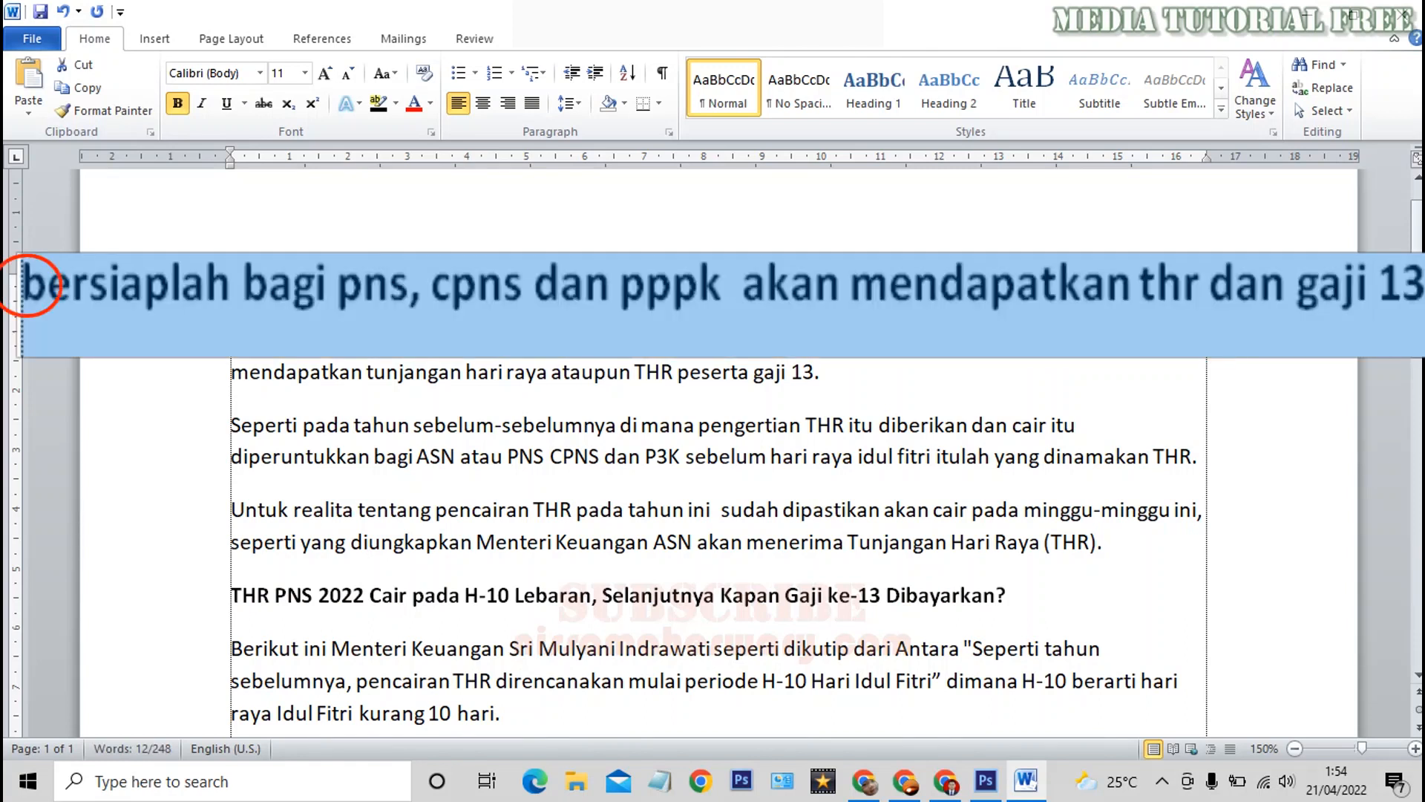
pyautogui.write('B')
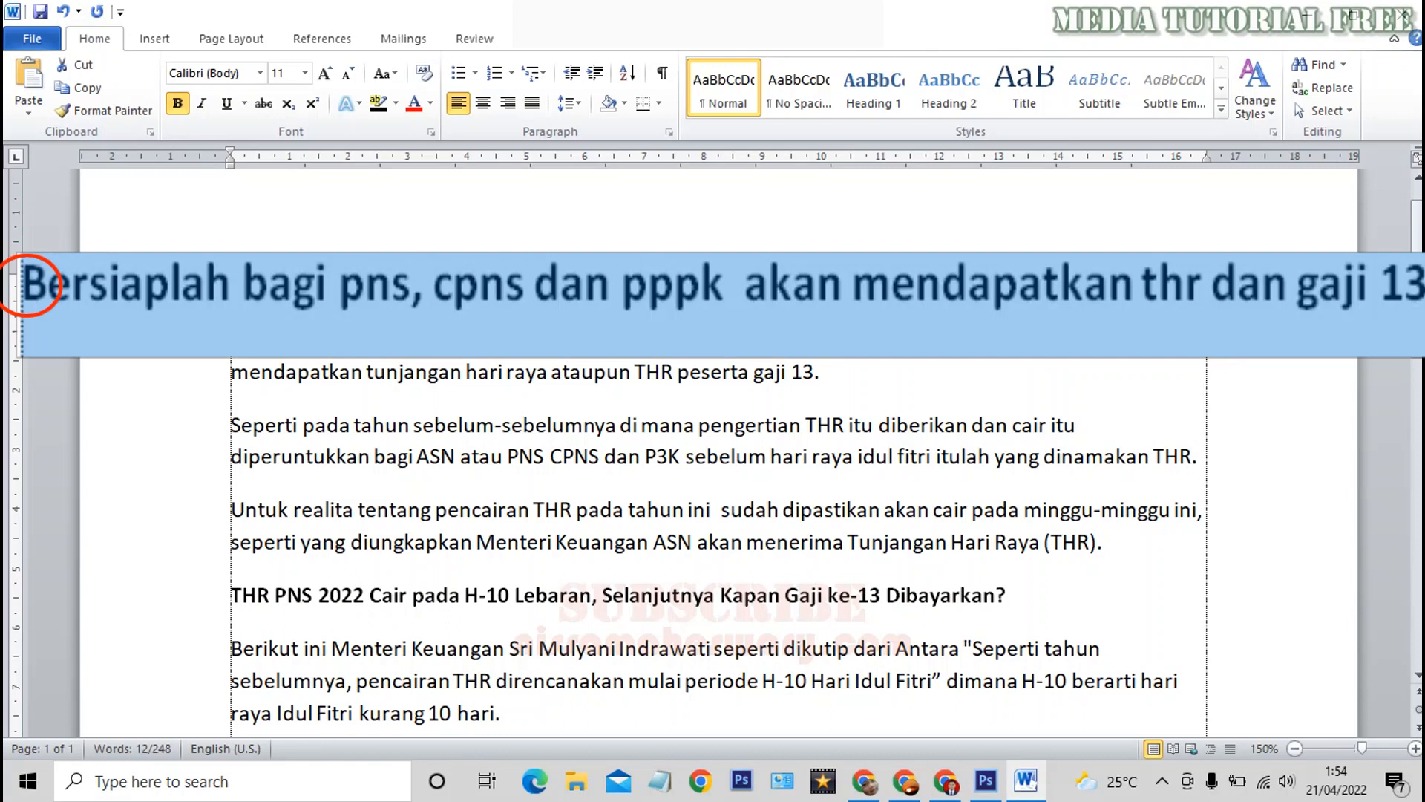
pyautogui.click(497, 304)
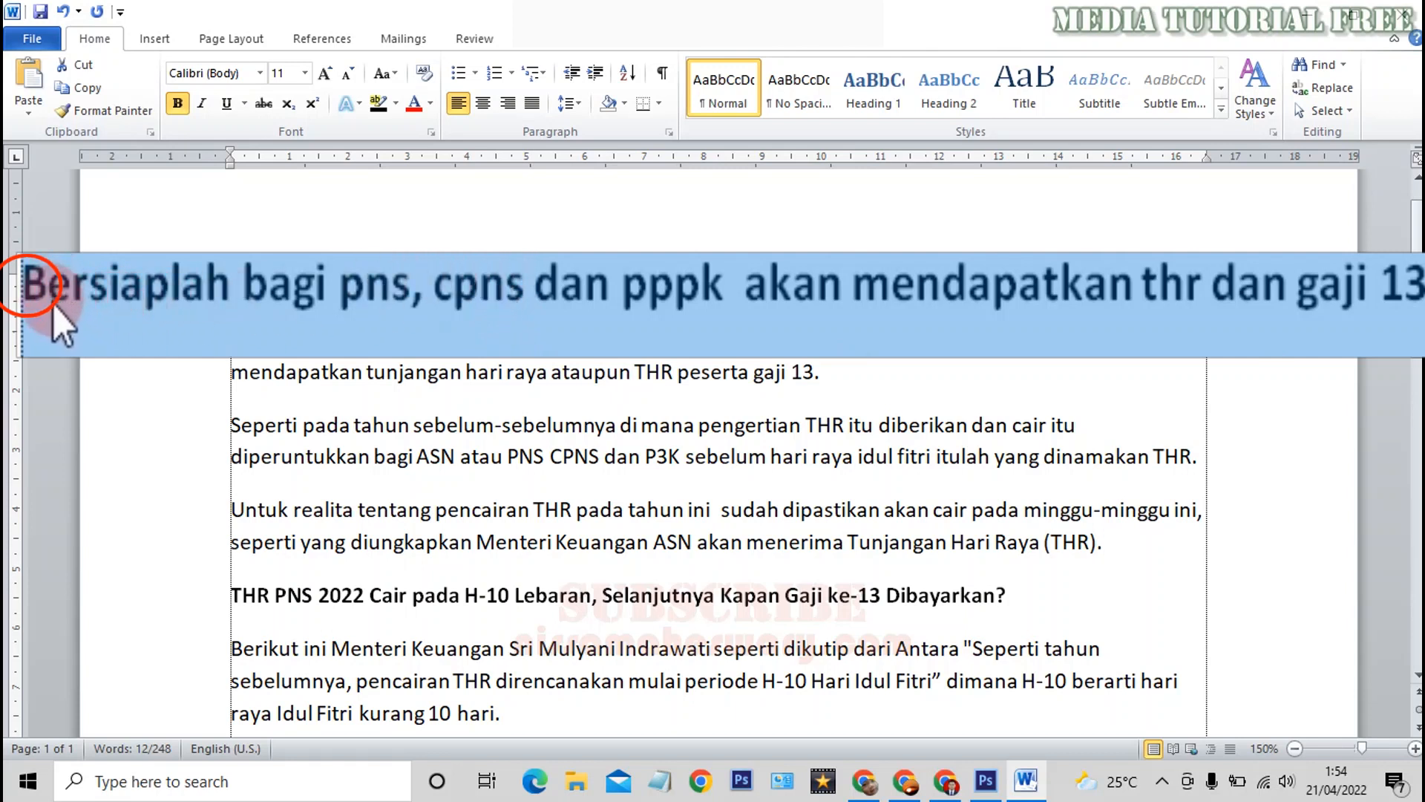
pyautogui.moveTo(48, 302); pyautogui.dragTo(211, 299)
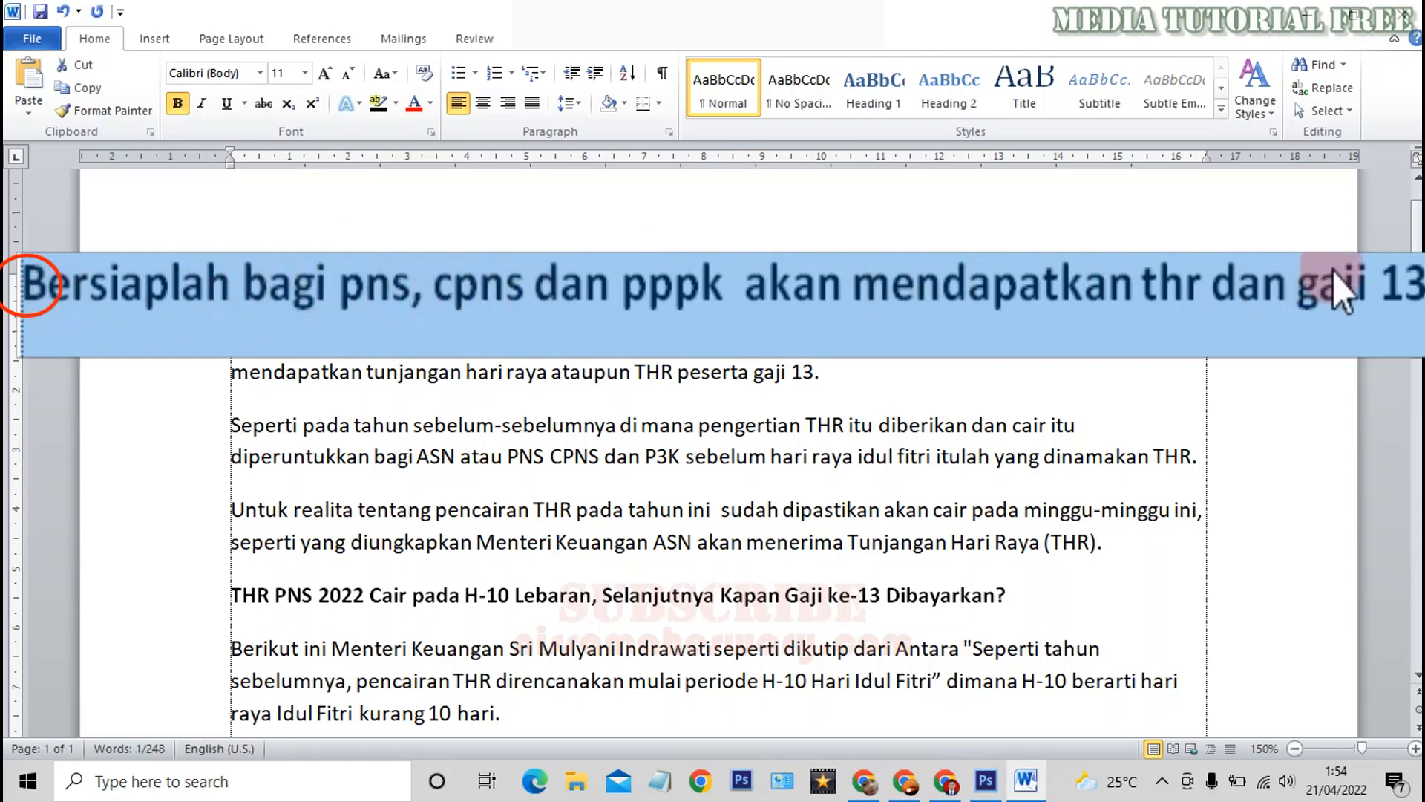
# Step: Select the title line and cycle its case twice through uppercase, lowercase and sentence case
pyautogui.tripleClick(261, 292)
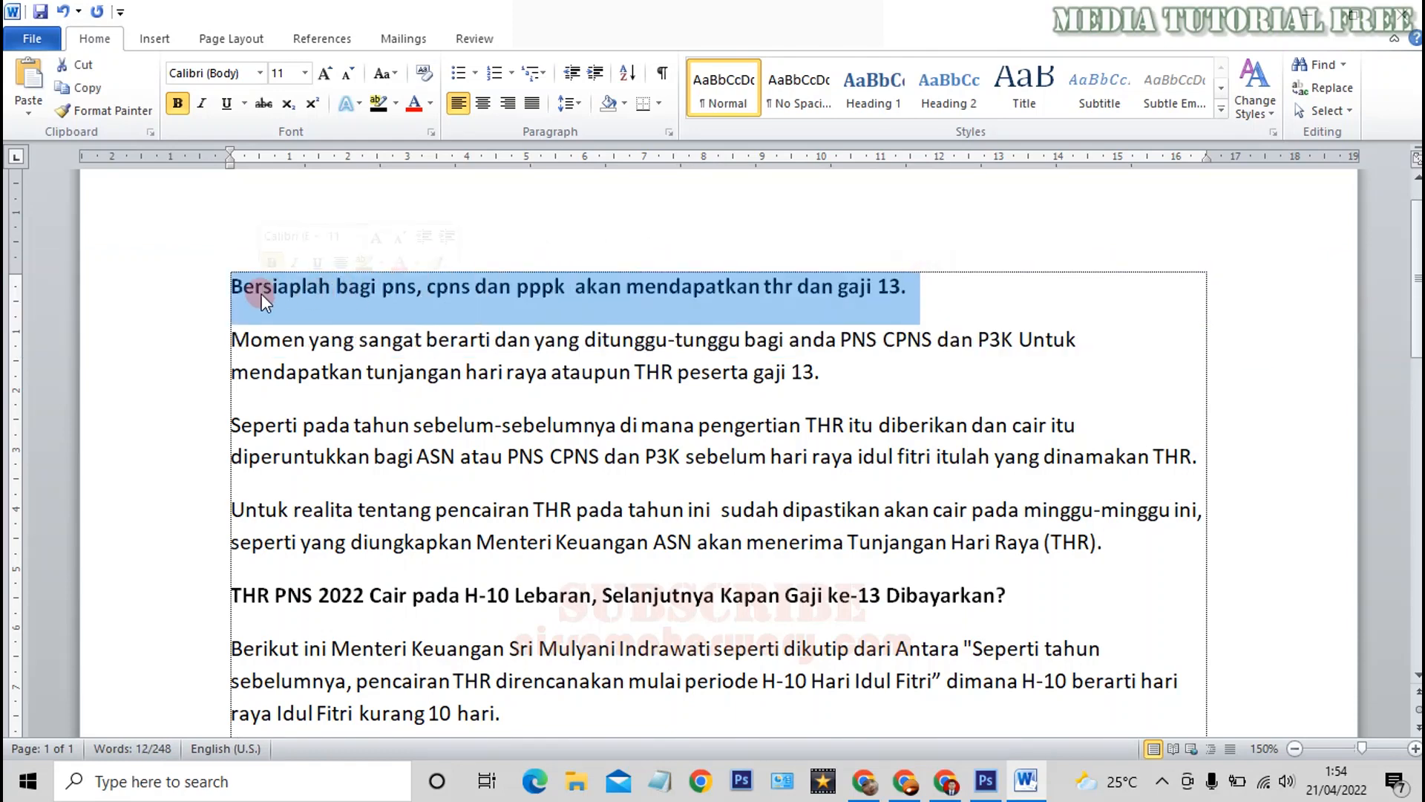
pyautogui.hotkey('shift', 'F3')
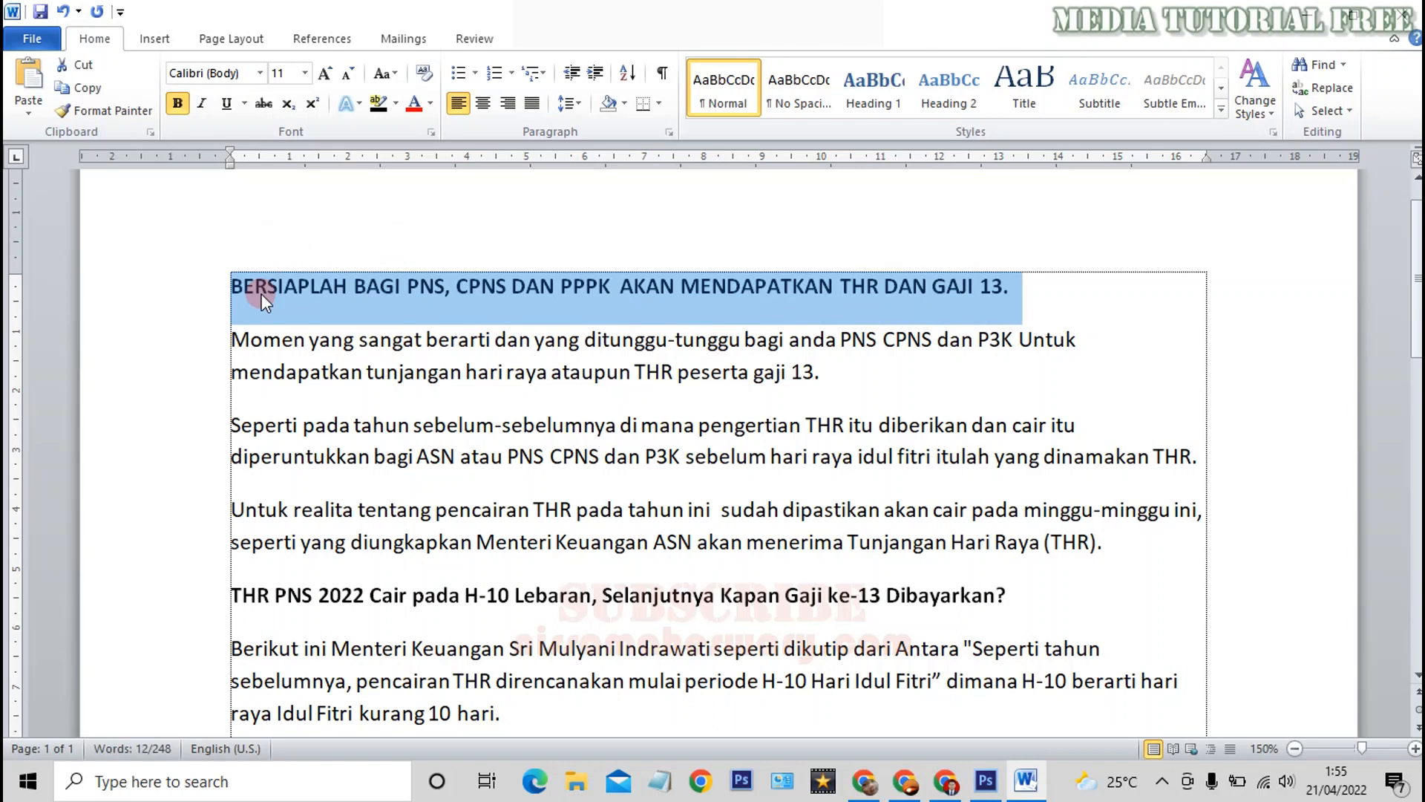
pyautogui.hotkey('shift', 'F3')
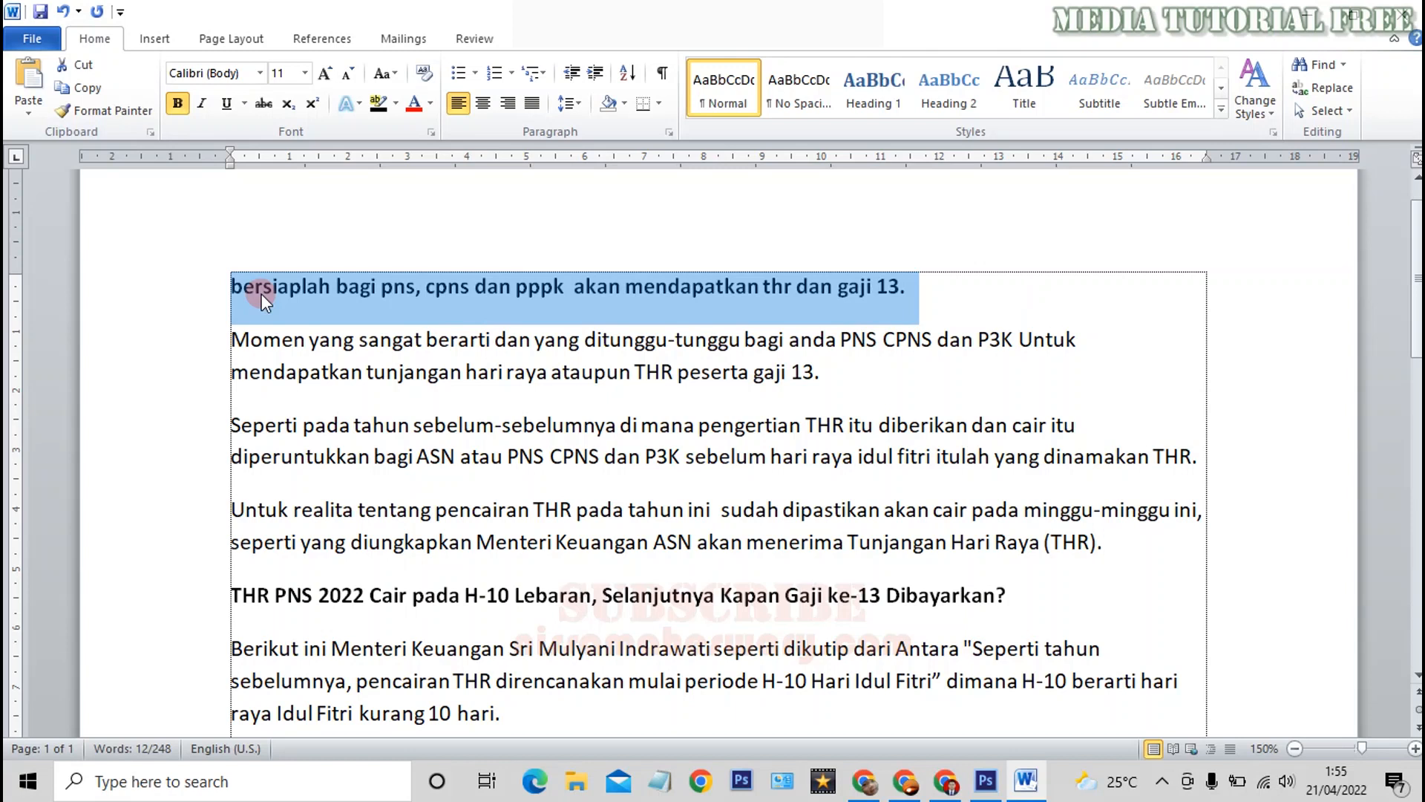
pyautogui.hotkey('shift', 'F3')
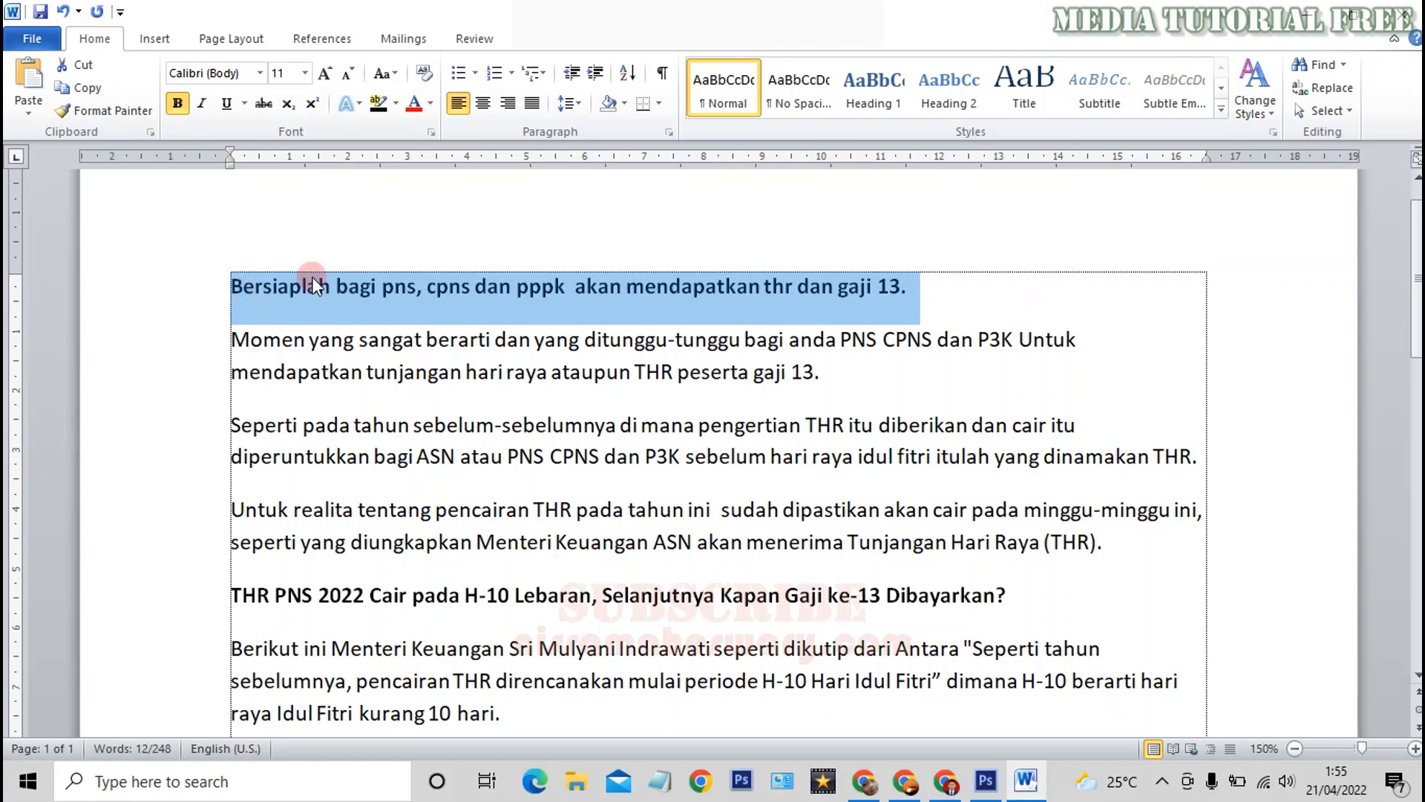
pyautogui.hotkey('shift', 'F3')
pyautogui.hotkey('shift', 'F3')
pyautogui.hotkey('shift', 'F3')
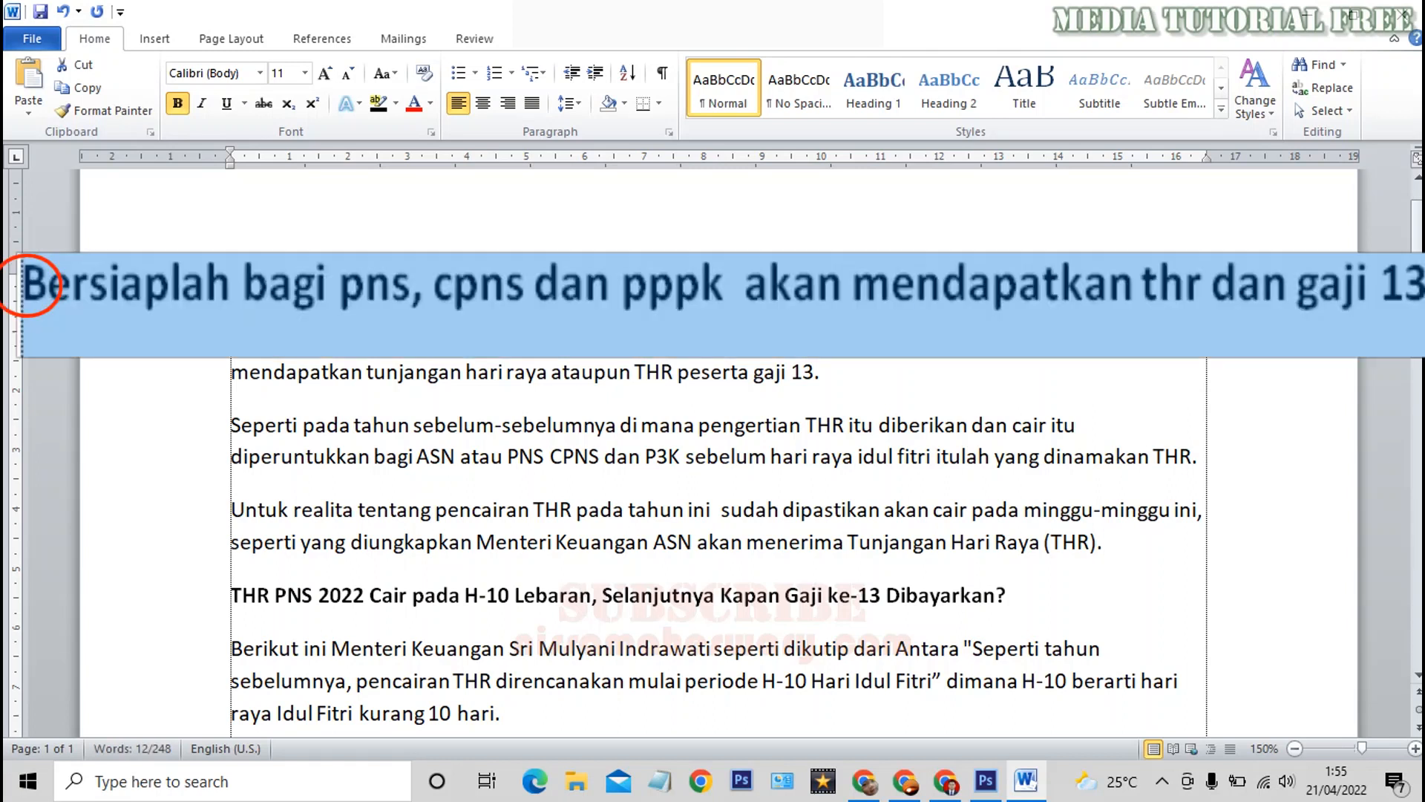
# Step: Reselect the whole title line and cycle it once through uppercase and lowercase back to sentence case
pyautogui.click(496, 300)
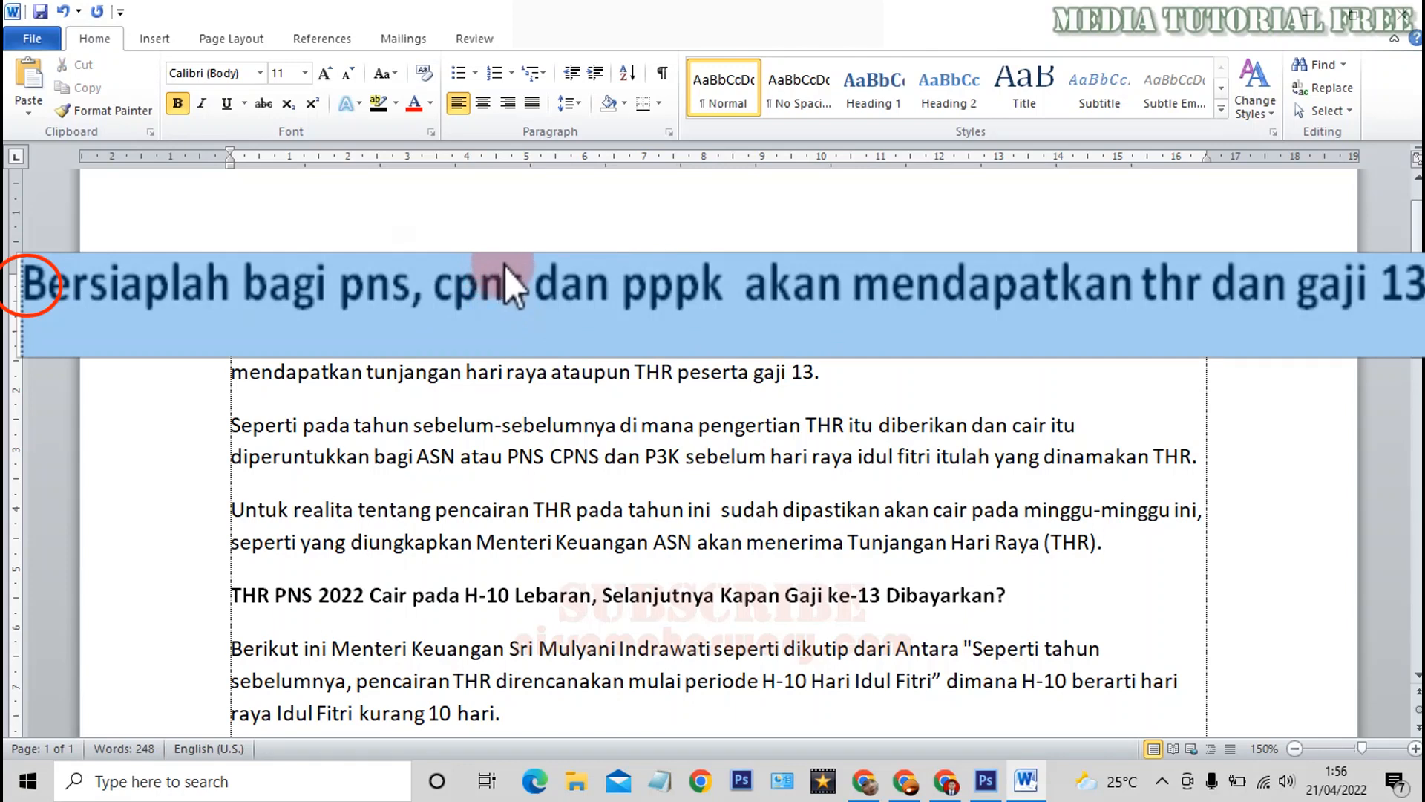
pyautogui.tripleClick(496, 265)
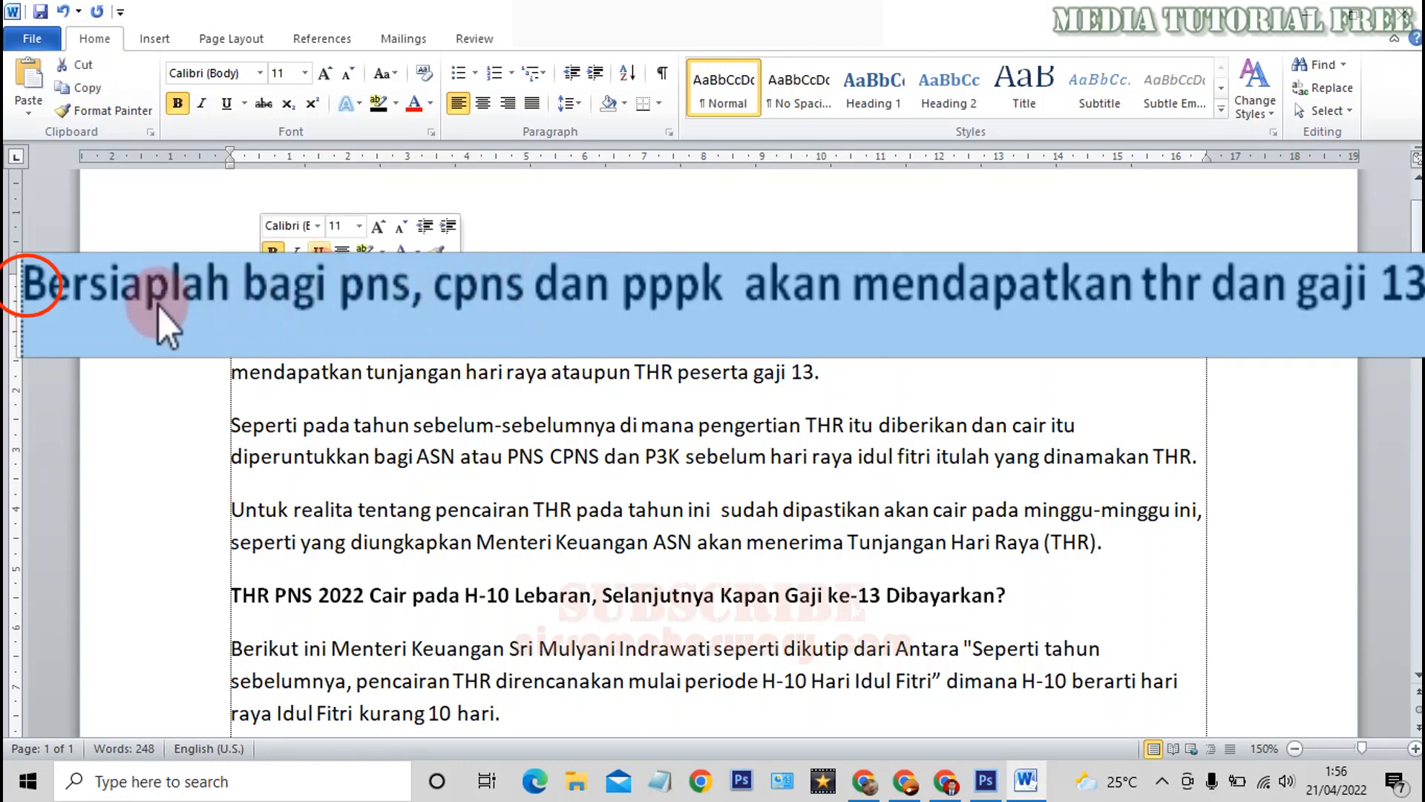
pyautogui.click(55, 291)
pyautogui.tripleClick(278, 274)
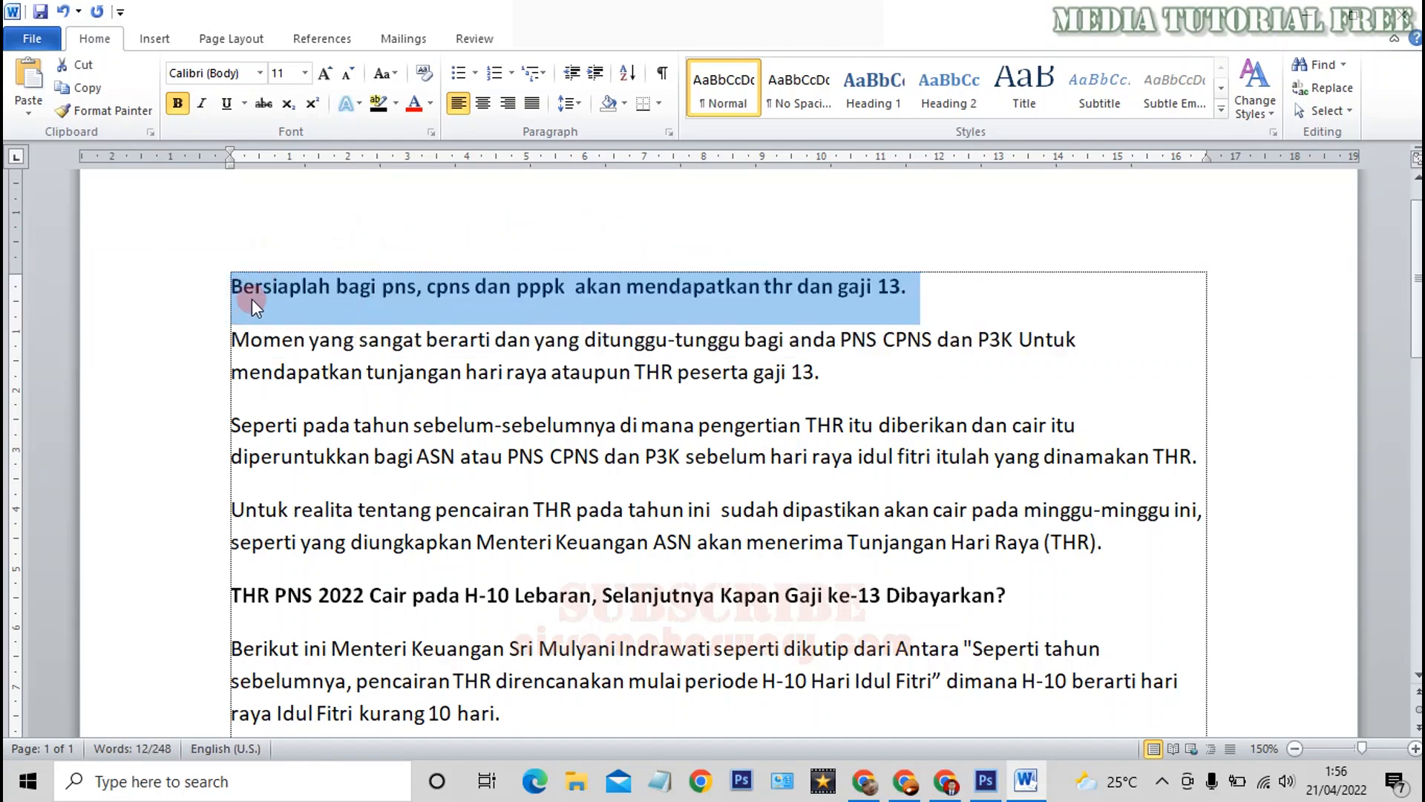
pyautogui.hotkey('shift', 'F3')
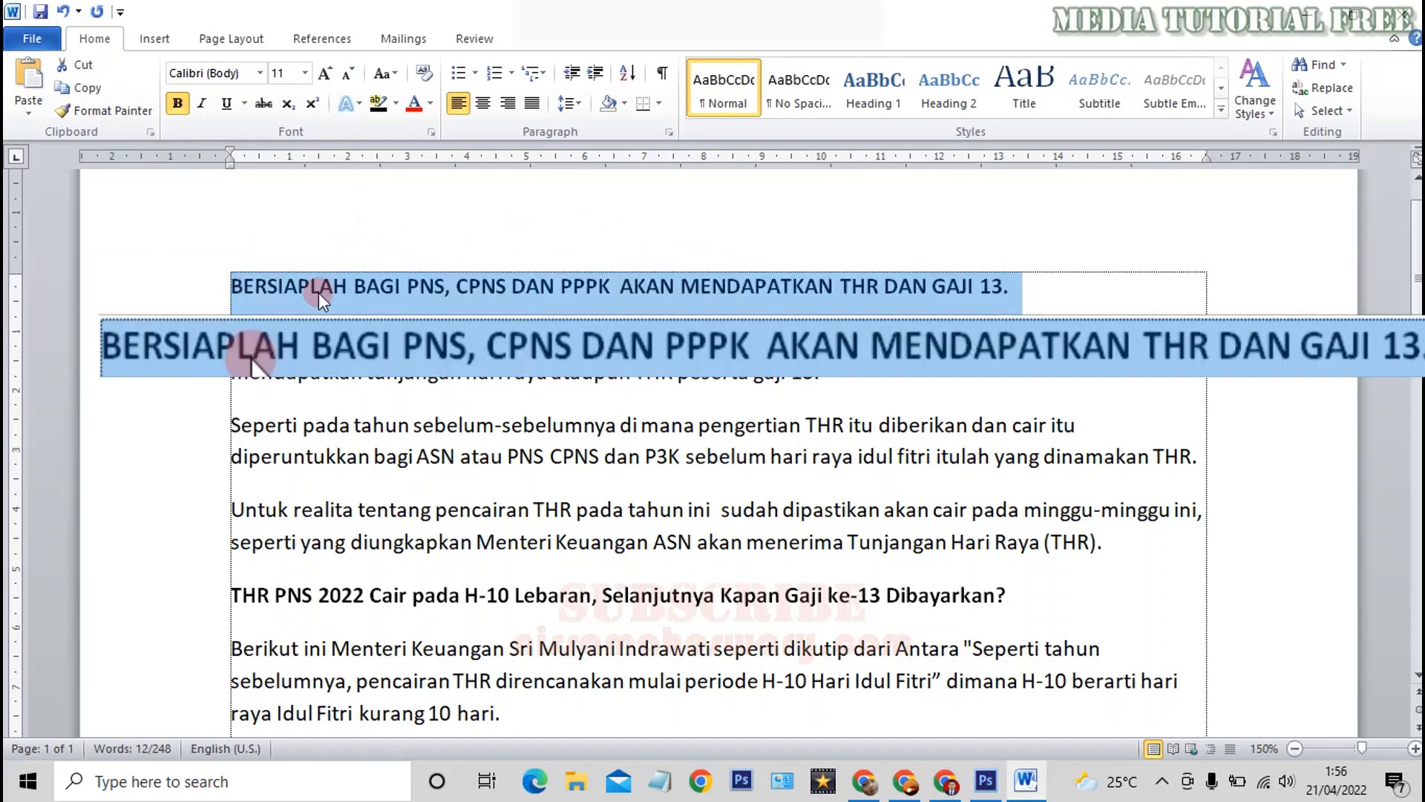
pyautogui.hotkey('shift', 'F3')
pyautogui.hotkey('shift', 'F3')
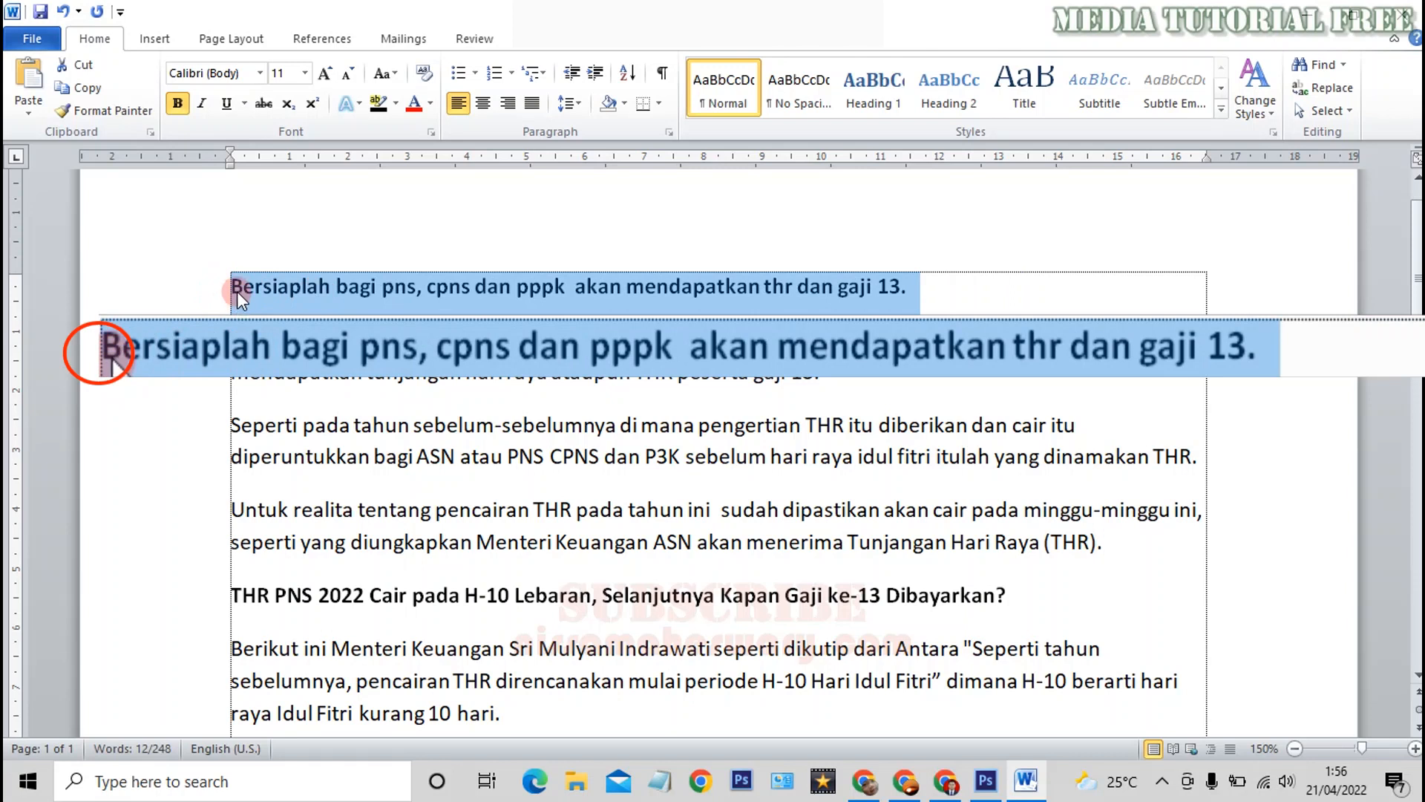
pyautogui.click(237, 290)
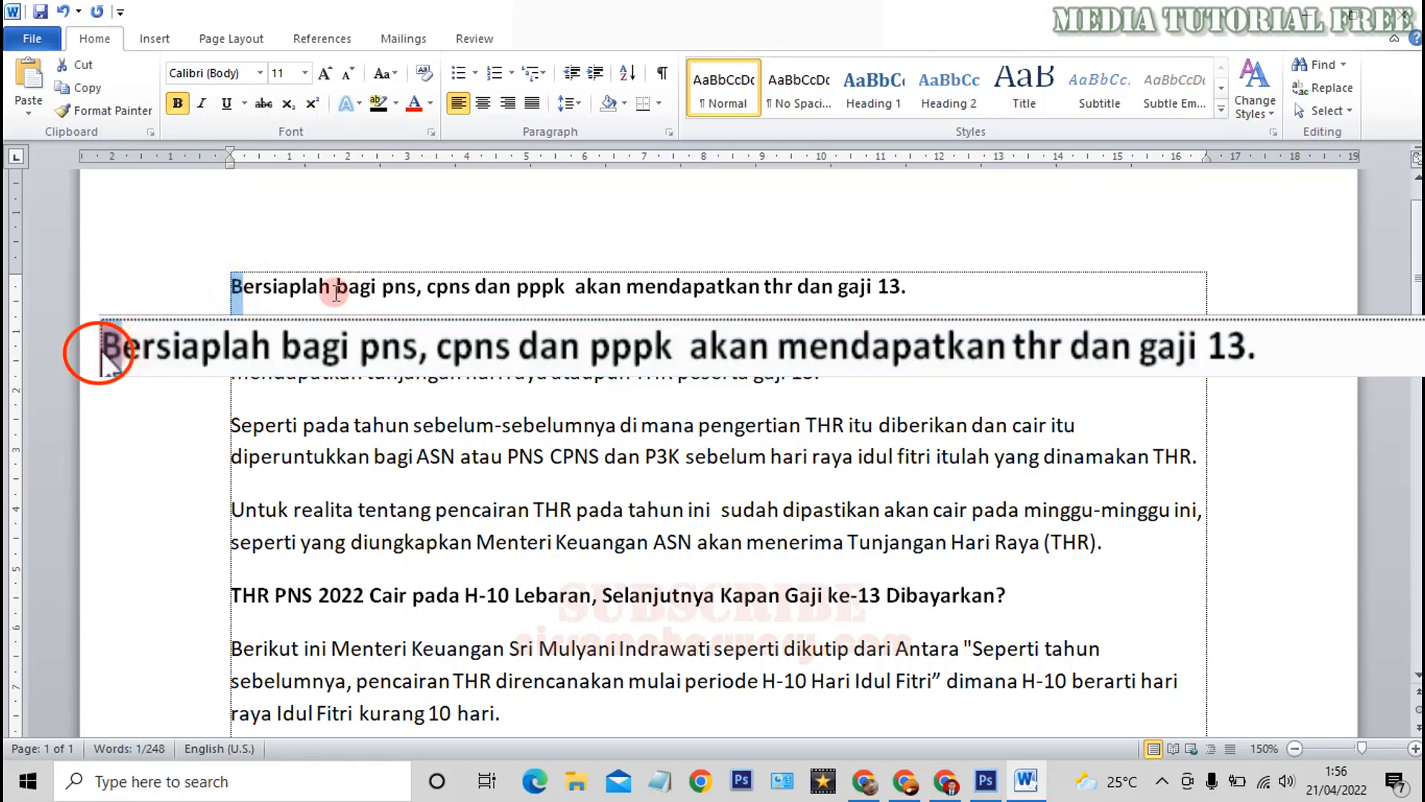
pyautogui.click(249, 287)
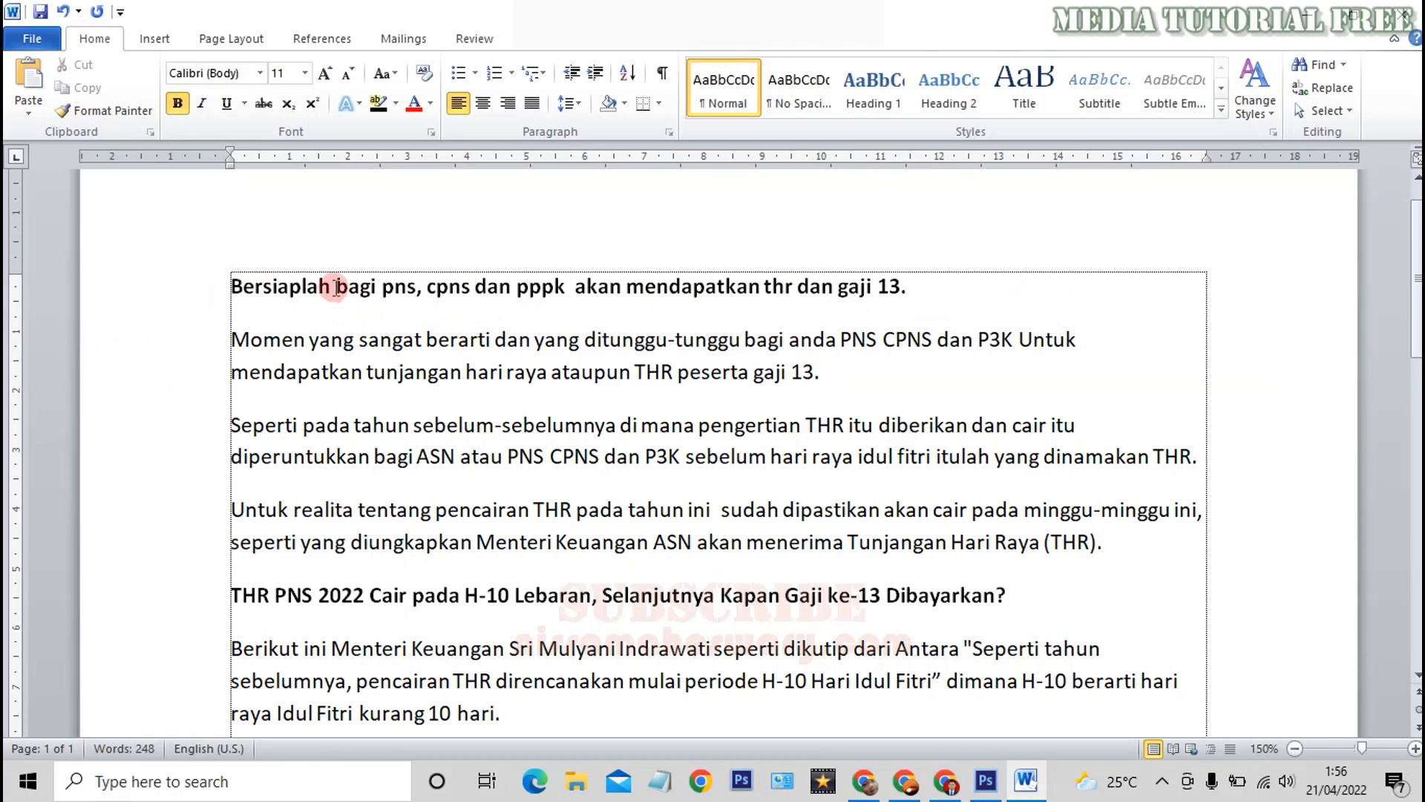
# Step: Capitalize each word of the title line after "Bersiaplah", from "bagi" to "gaji 13."
pyautogui.moveTo(336, 288); pyautogui.dragTo(962, 293)
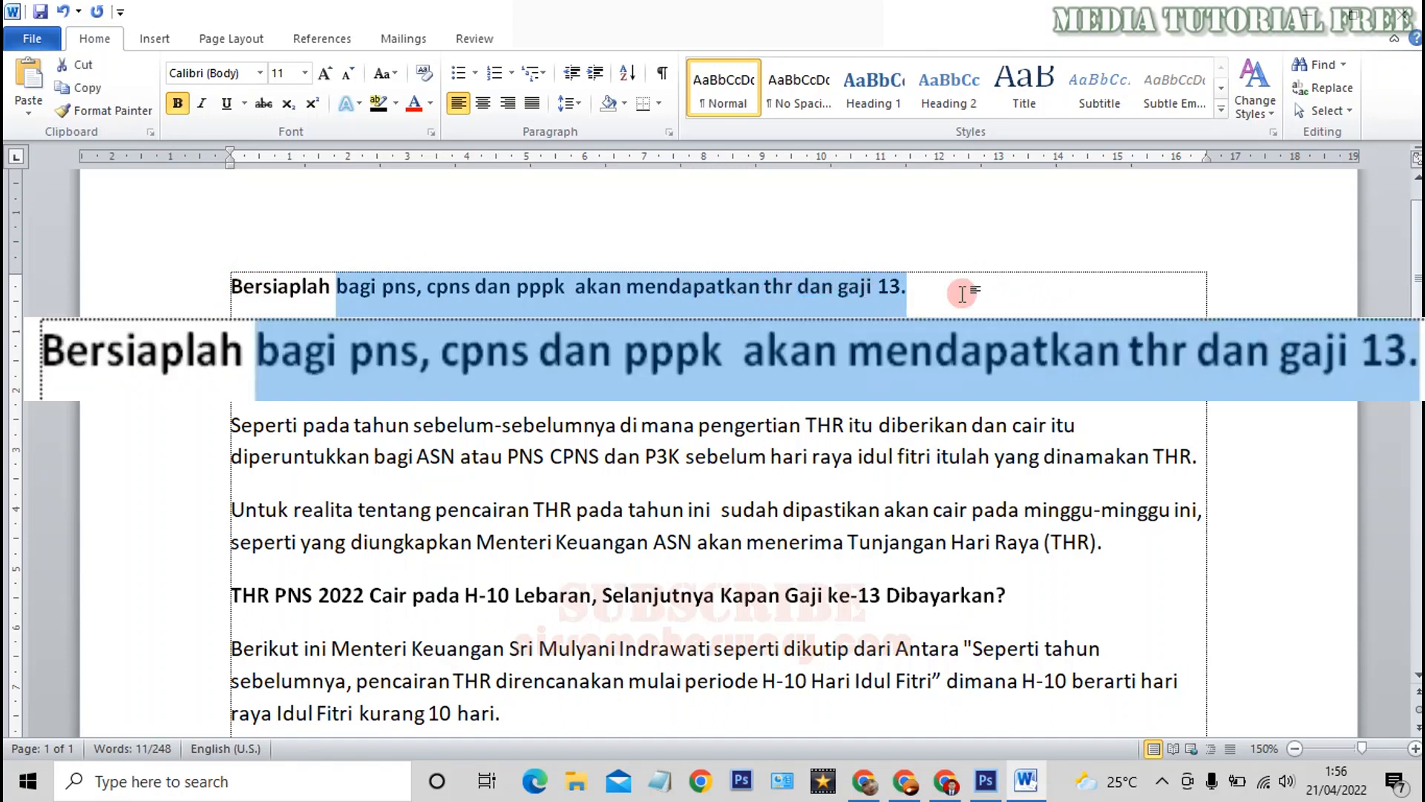
pyautogui.hotkey('shift', 'F3')
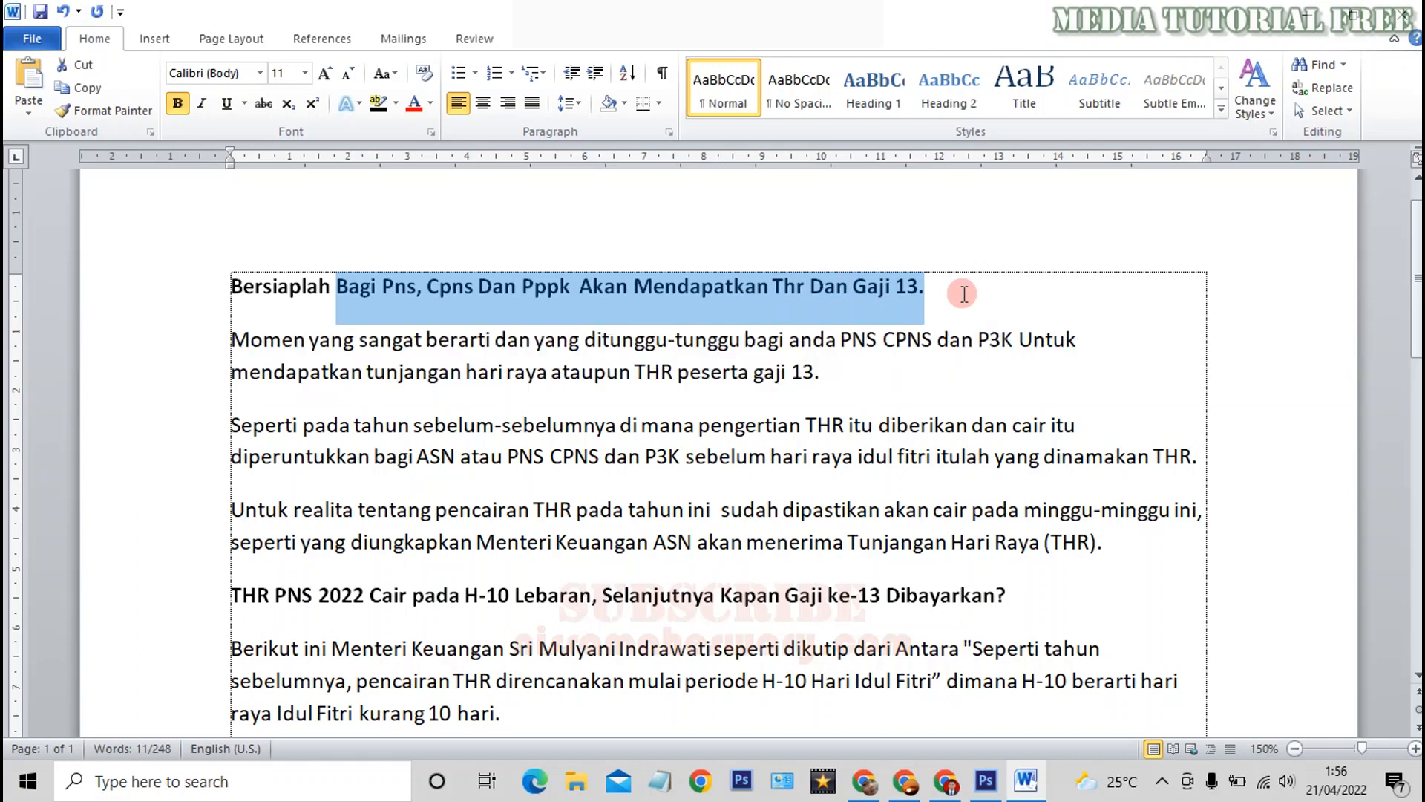
pyautogui.click(979, 289)
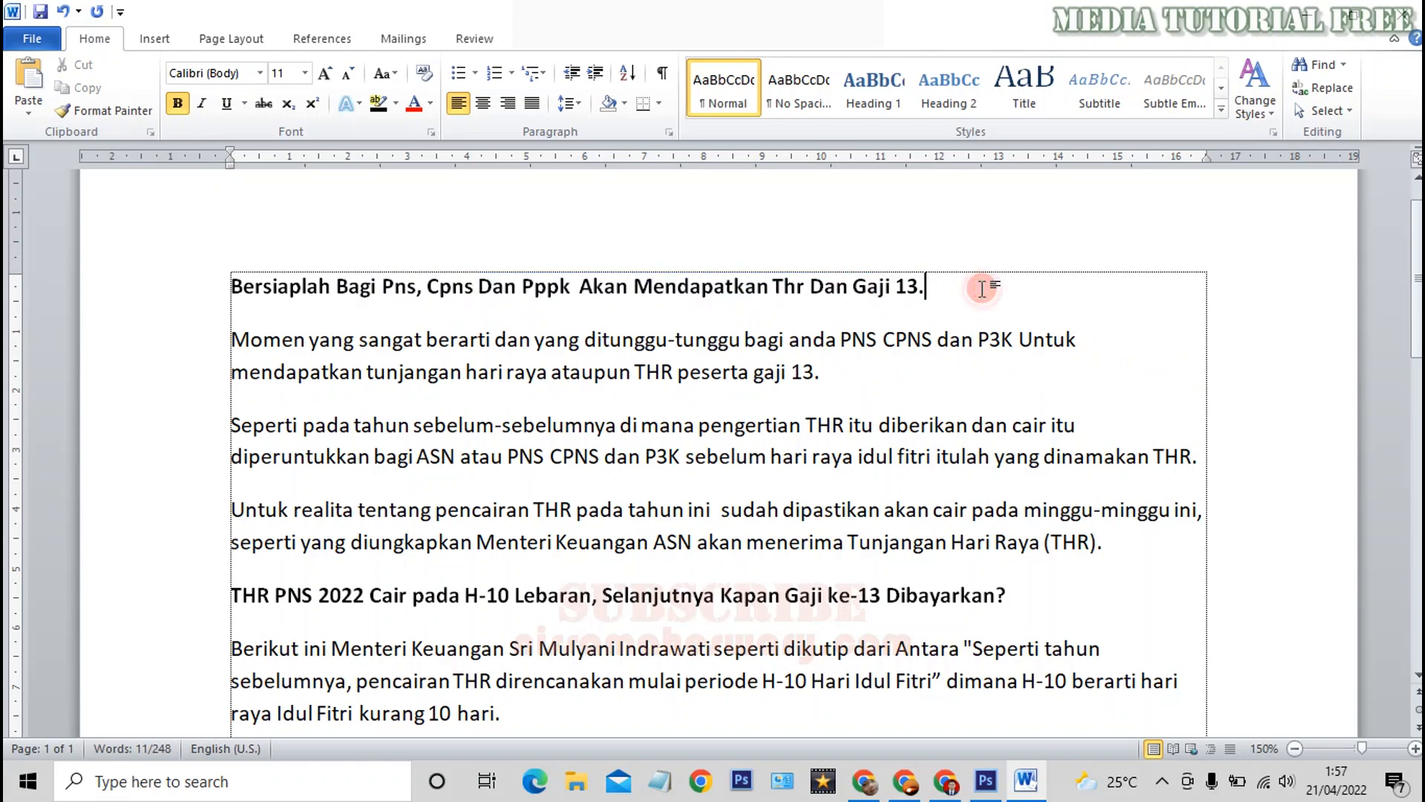
pyautogui.moveTo(978, 289); pyautogui.dragTo(231, 289)
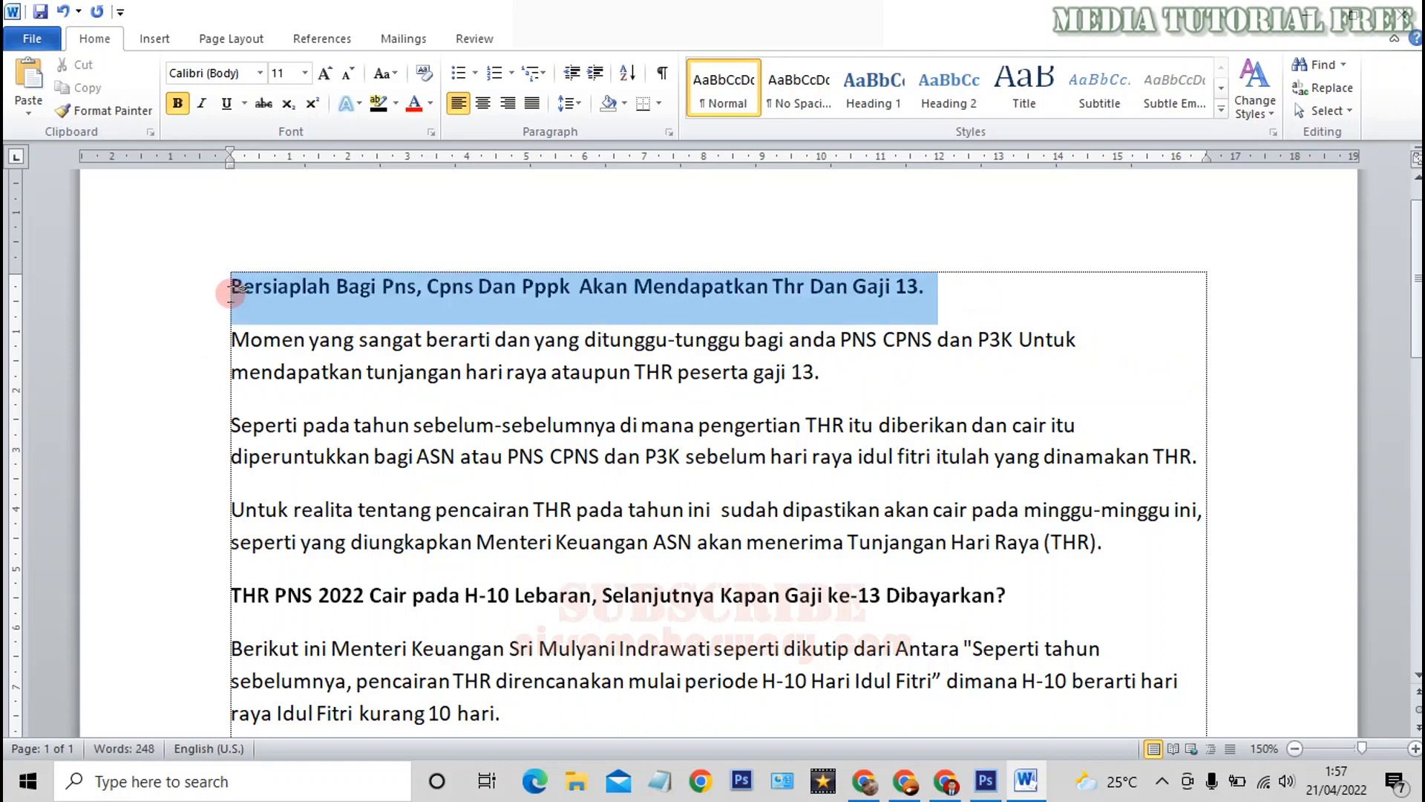
pyautogui.click(407, 292)
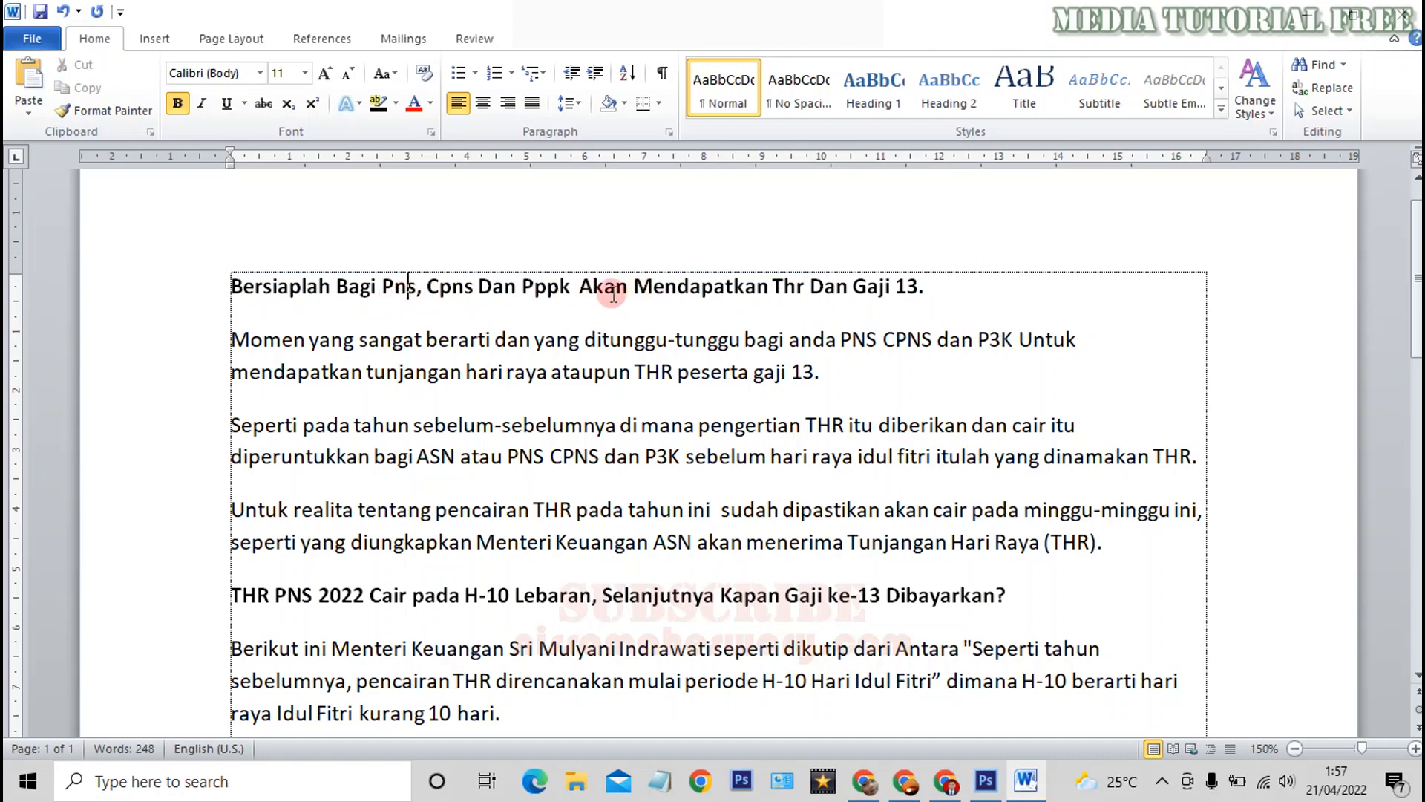
pyautogui.moveTo(534, 288); pyautogui.dragTo(574, 288)
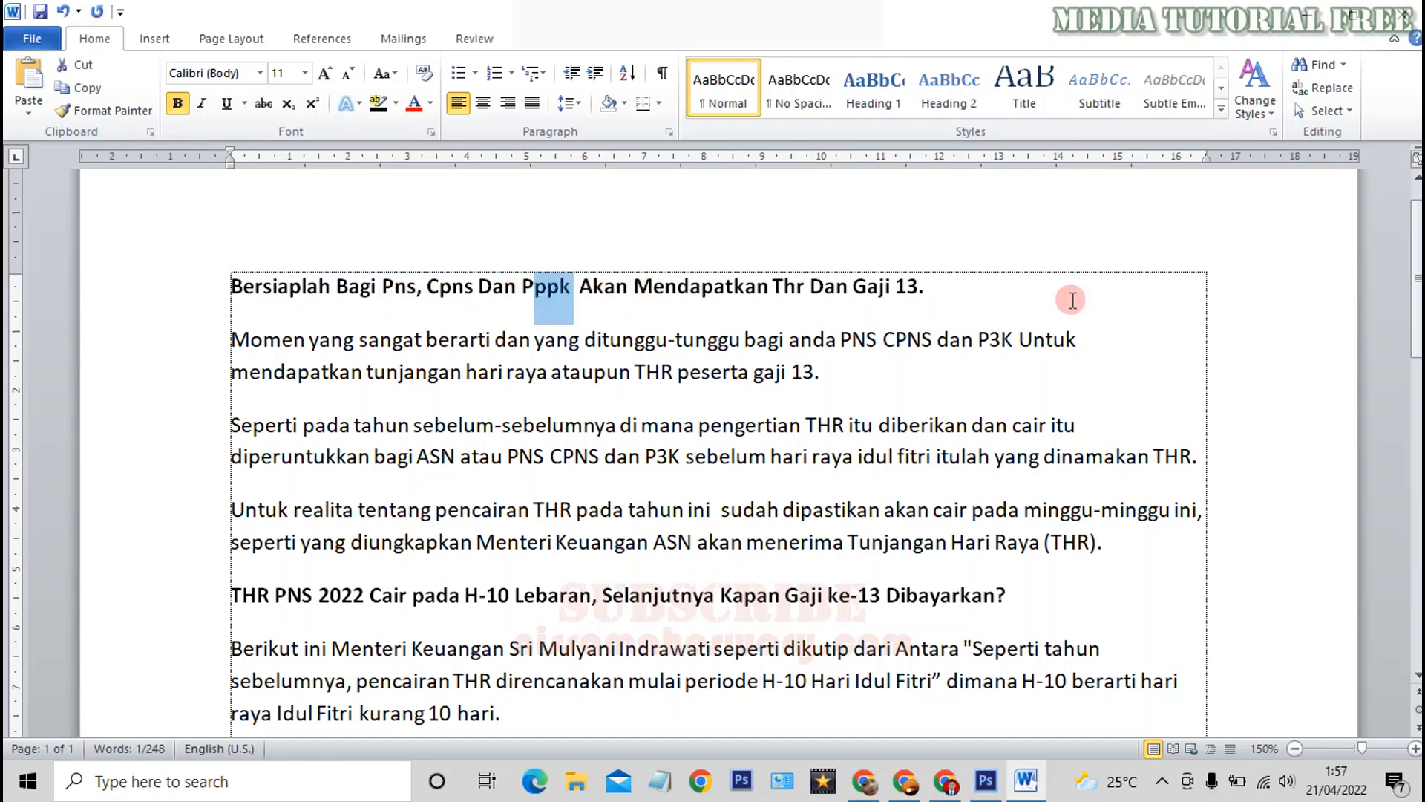
pyautogui.hotkey('shift', 'F3')
pyautogui.hotkey('shift', 'F3')
pyautogui.click(1005, 296)
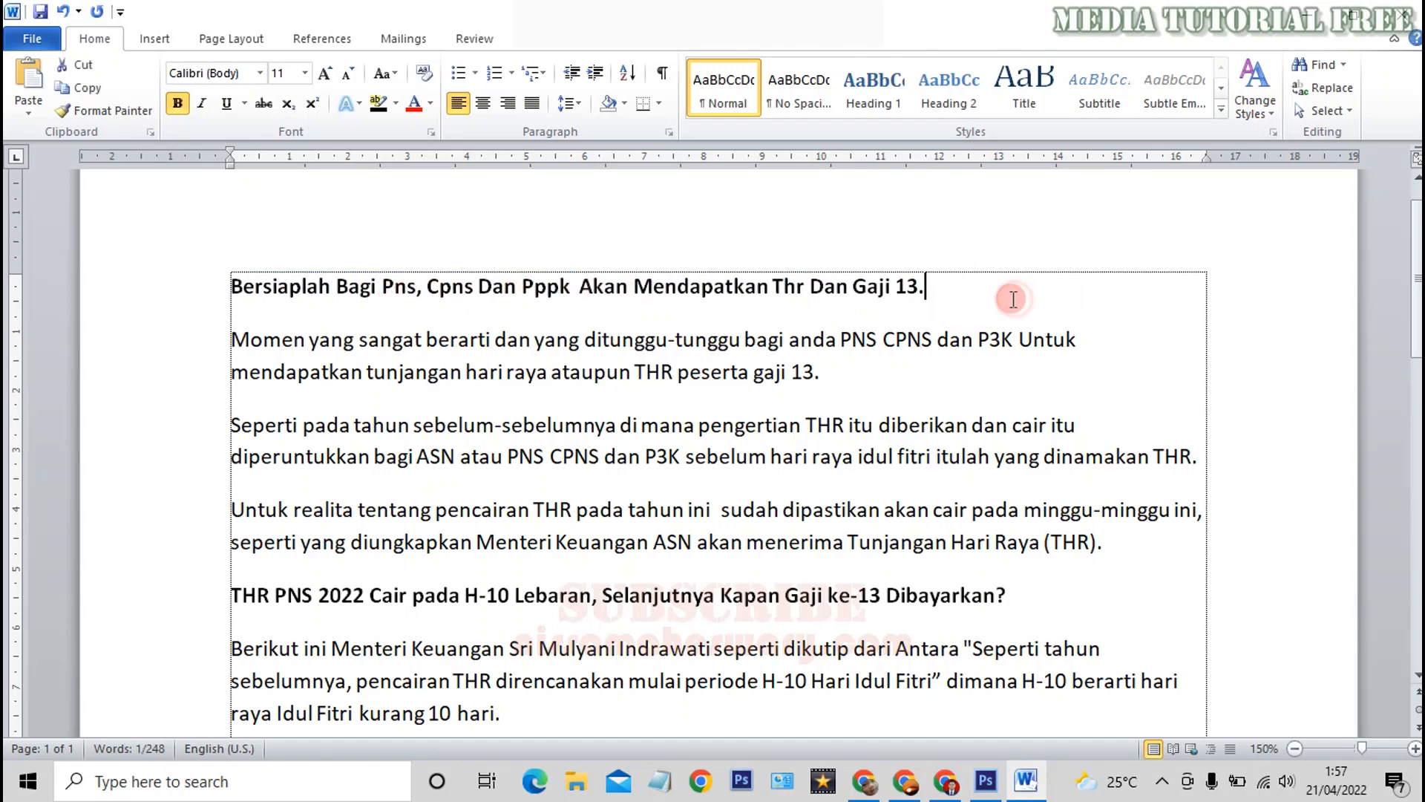
# Step: Select the entire title line and switch it through uppercase and lowercase to sentence case
pyautogui.tripleClick(1032, 305)
pyautogui.hotkey('shift', 'F3')
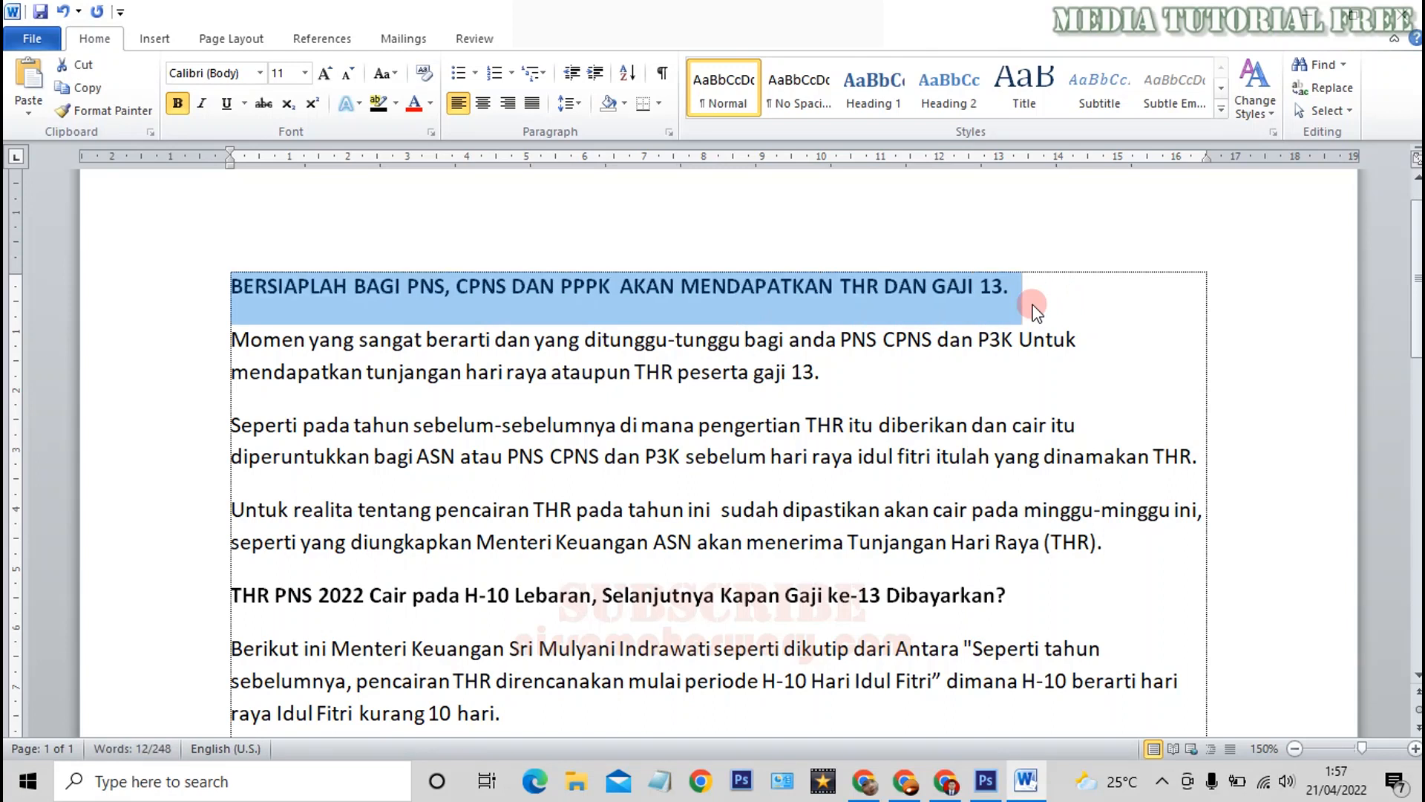
pyautogui.hotkey('shift', 'F3')
pyautogui.hotkey('shift', 'F3')
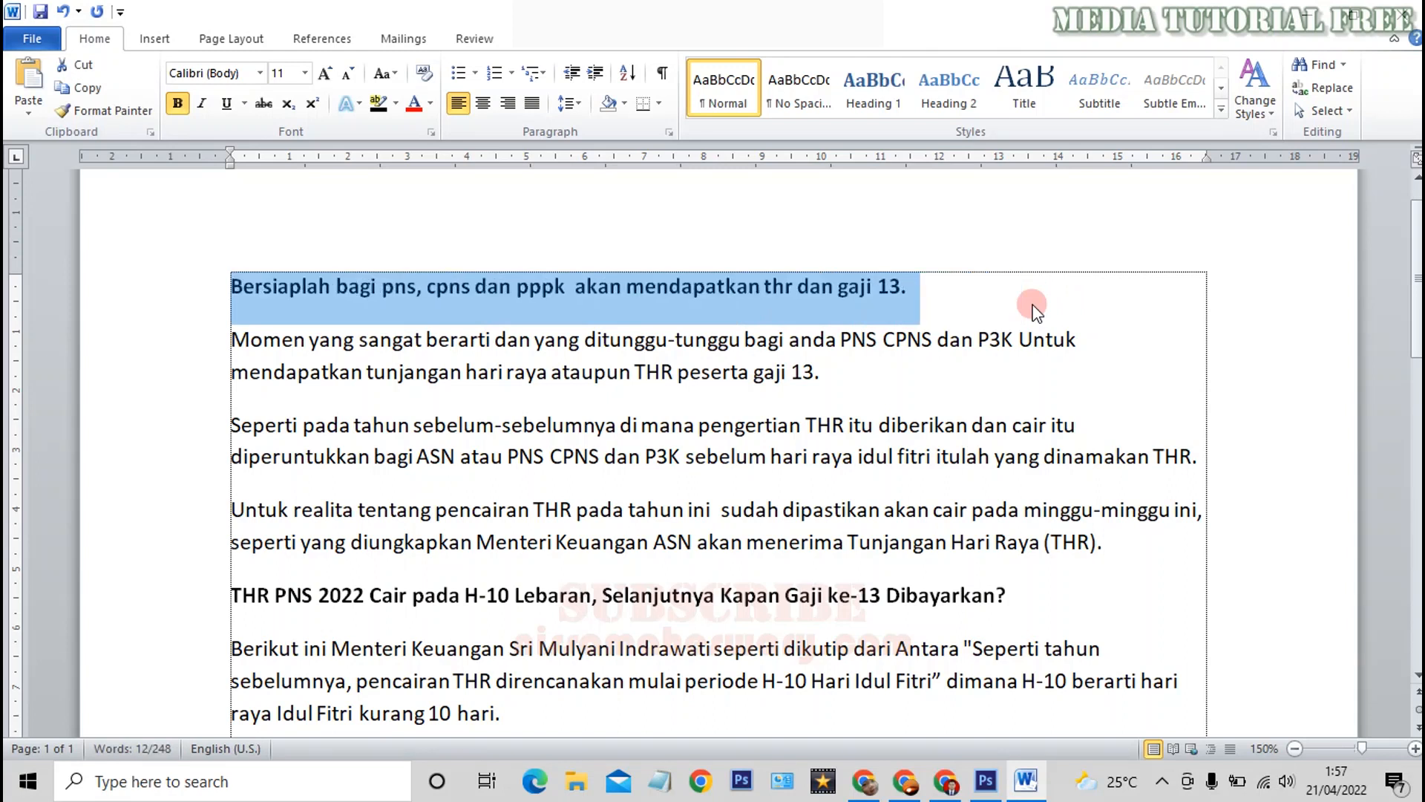
pyautogui.click(1011, 291)
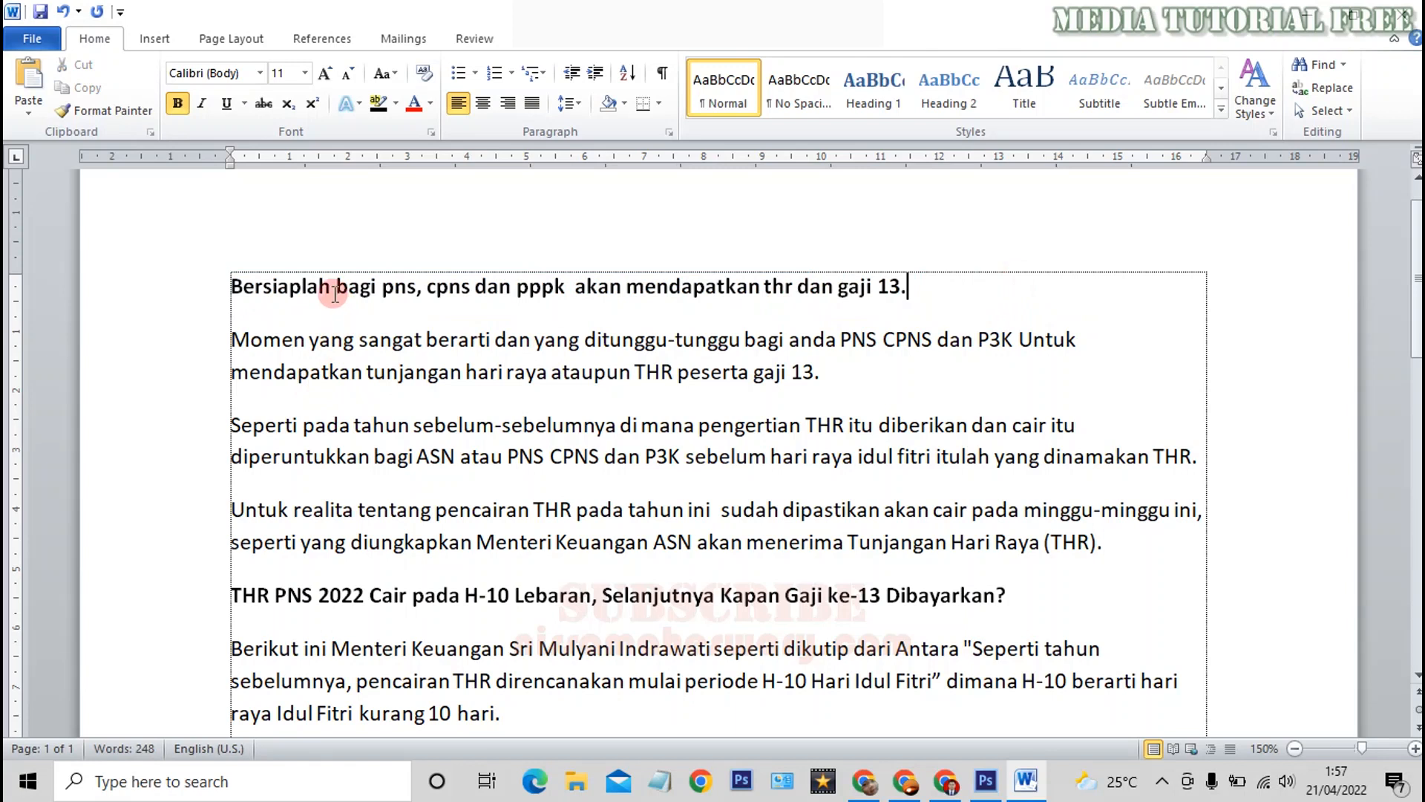
# Step: Capitalize each word of the title after "Bersiaplah", toggling that text to lowercase and back to capitalized words once
pyautogui.moveTo(336, 294); pyautogui.dragTo(946, 287)
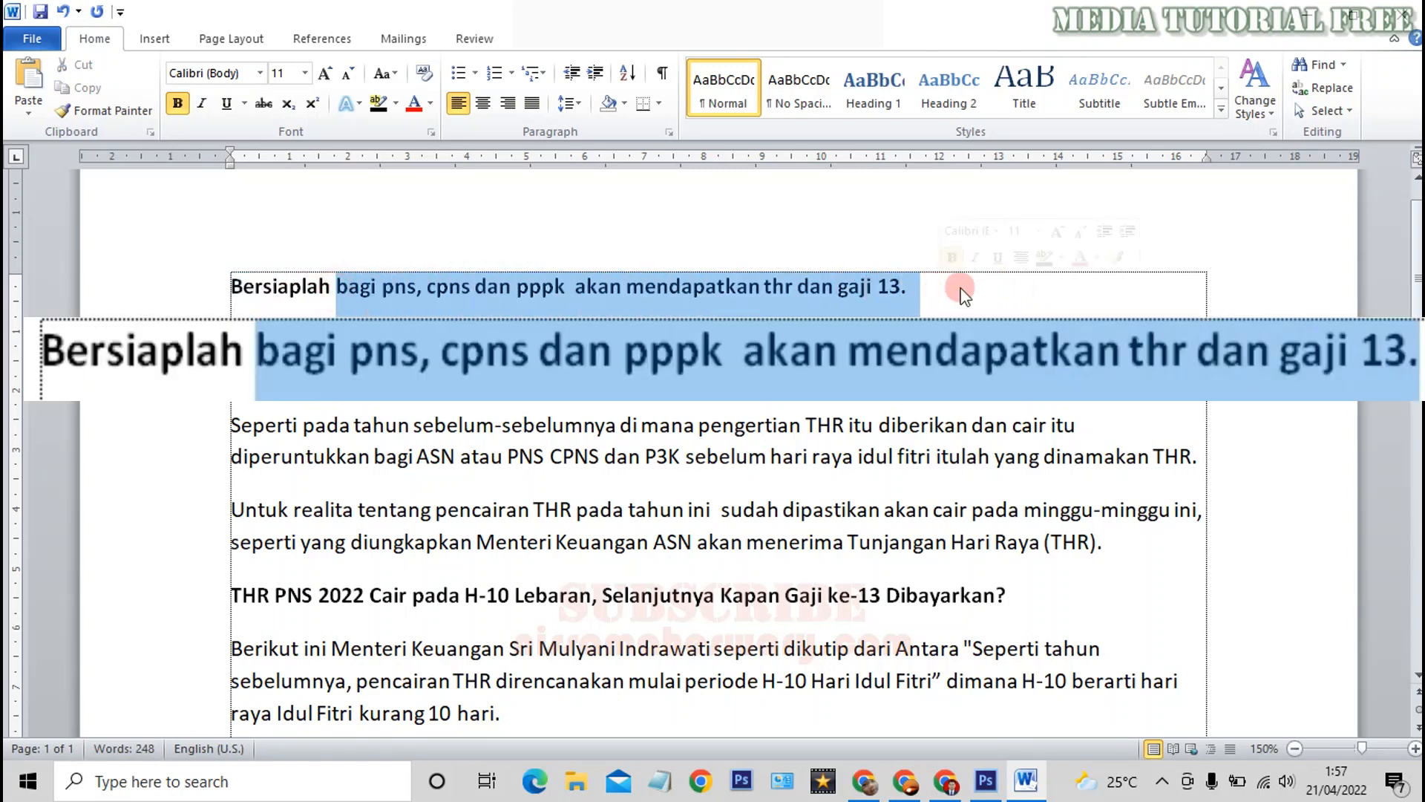
pyautogui.hotkey('shift', 'F3')
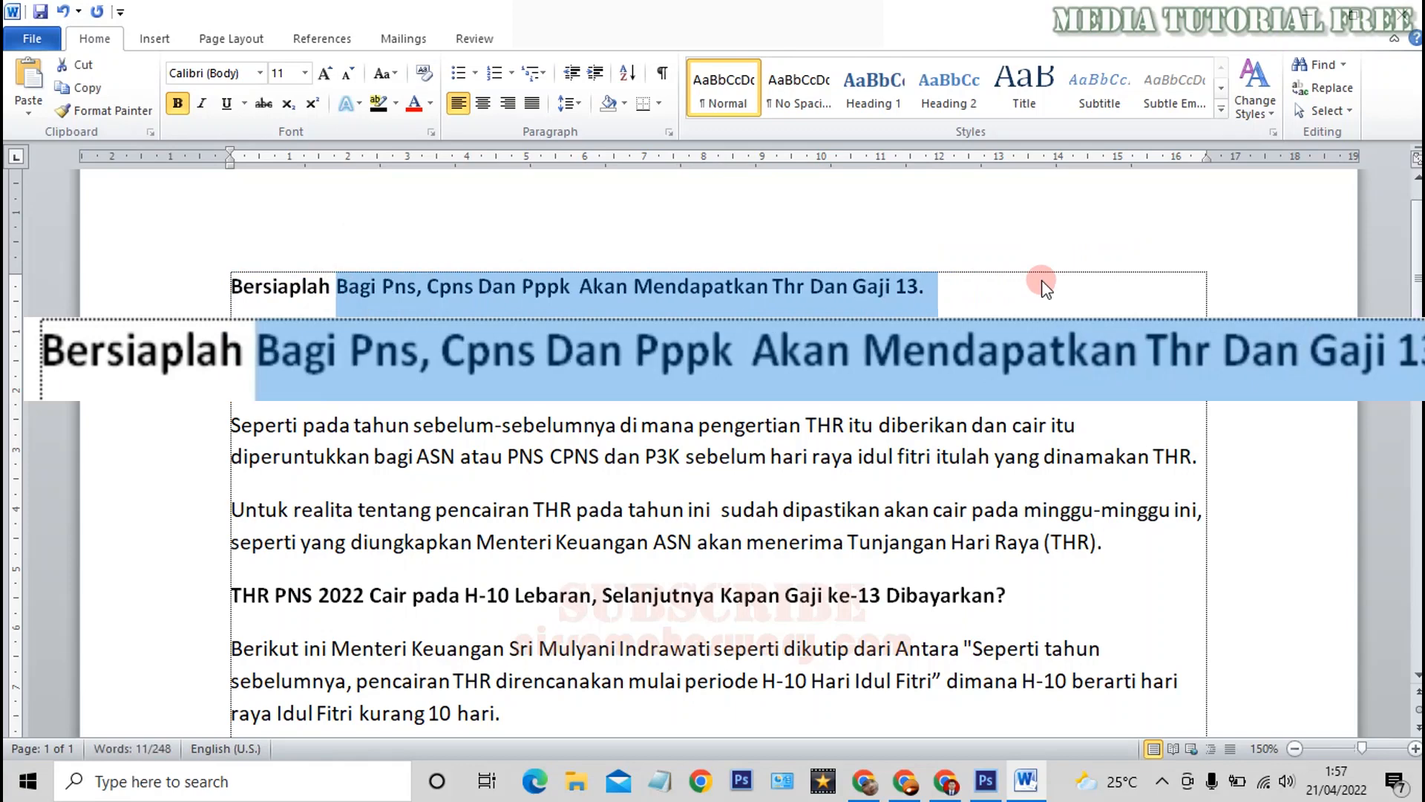
pyautogui.hotkey('shift', 'F3')
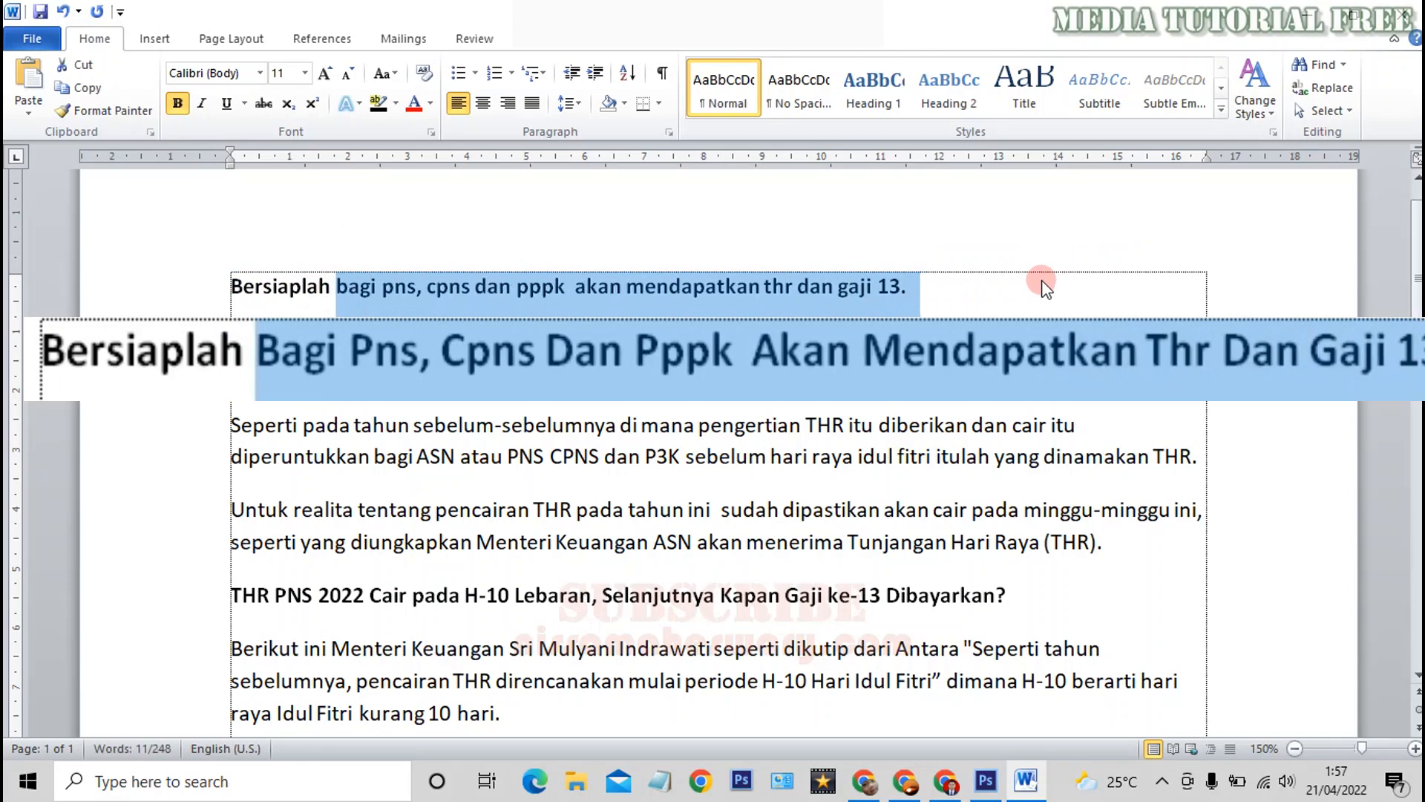
pyautogui.hotkey('shift', 'F3')
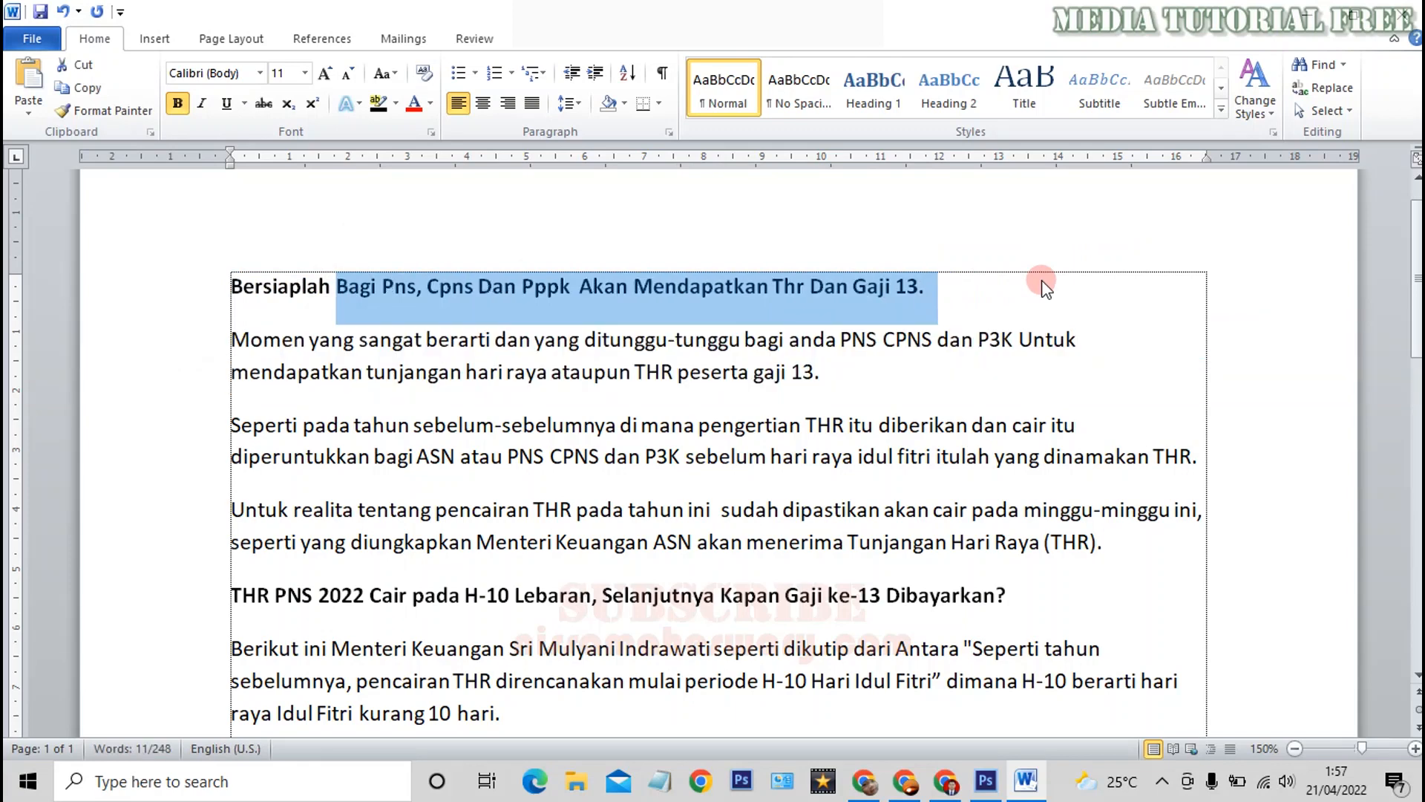
pyautogui.click(1039, 285)
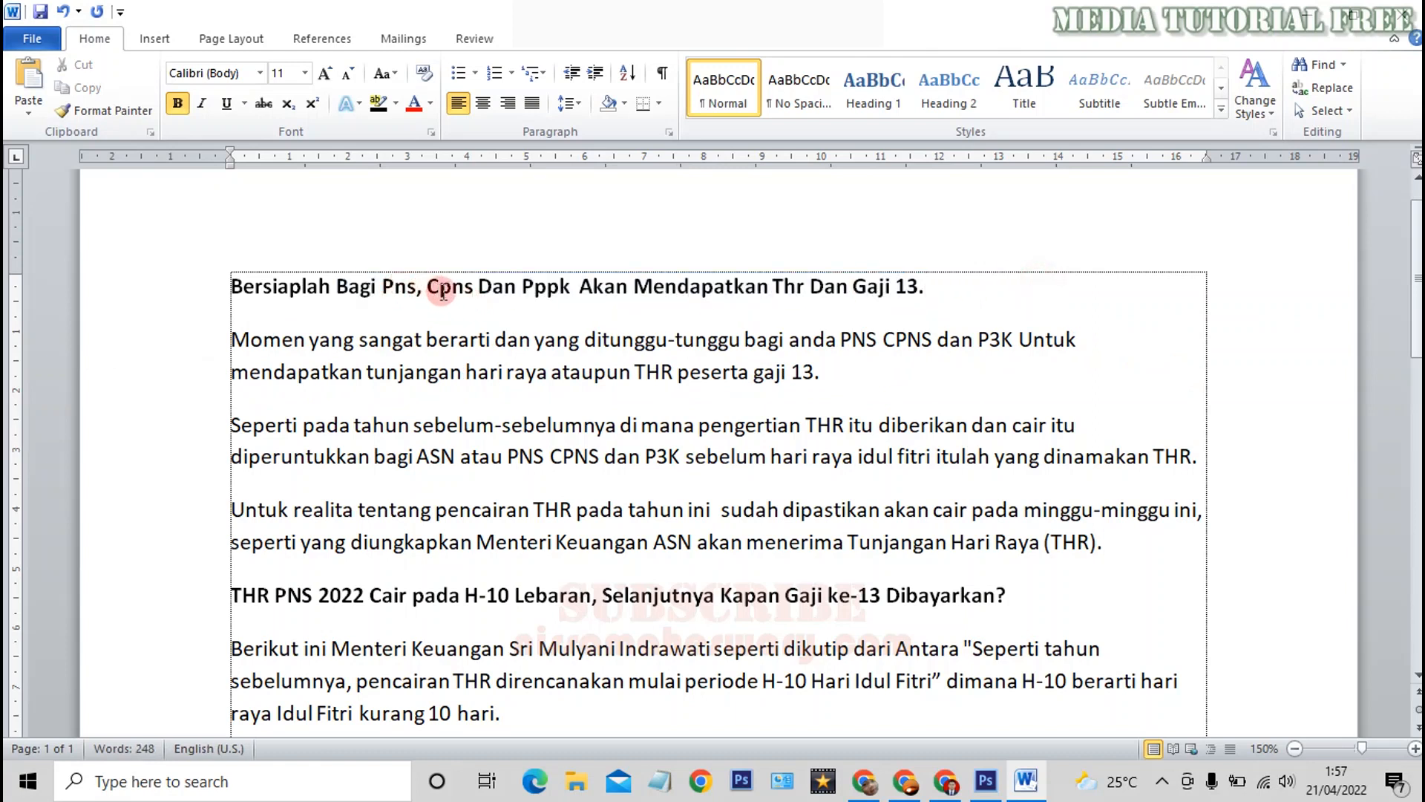
# Step: Change only the abbreviations "Pns", "Cpns", "Pppk" and "Thr" in the title line to uppercase
pyautogui.moveTo(383, 290); pyautogui.dragTo(469, 293)
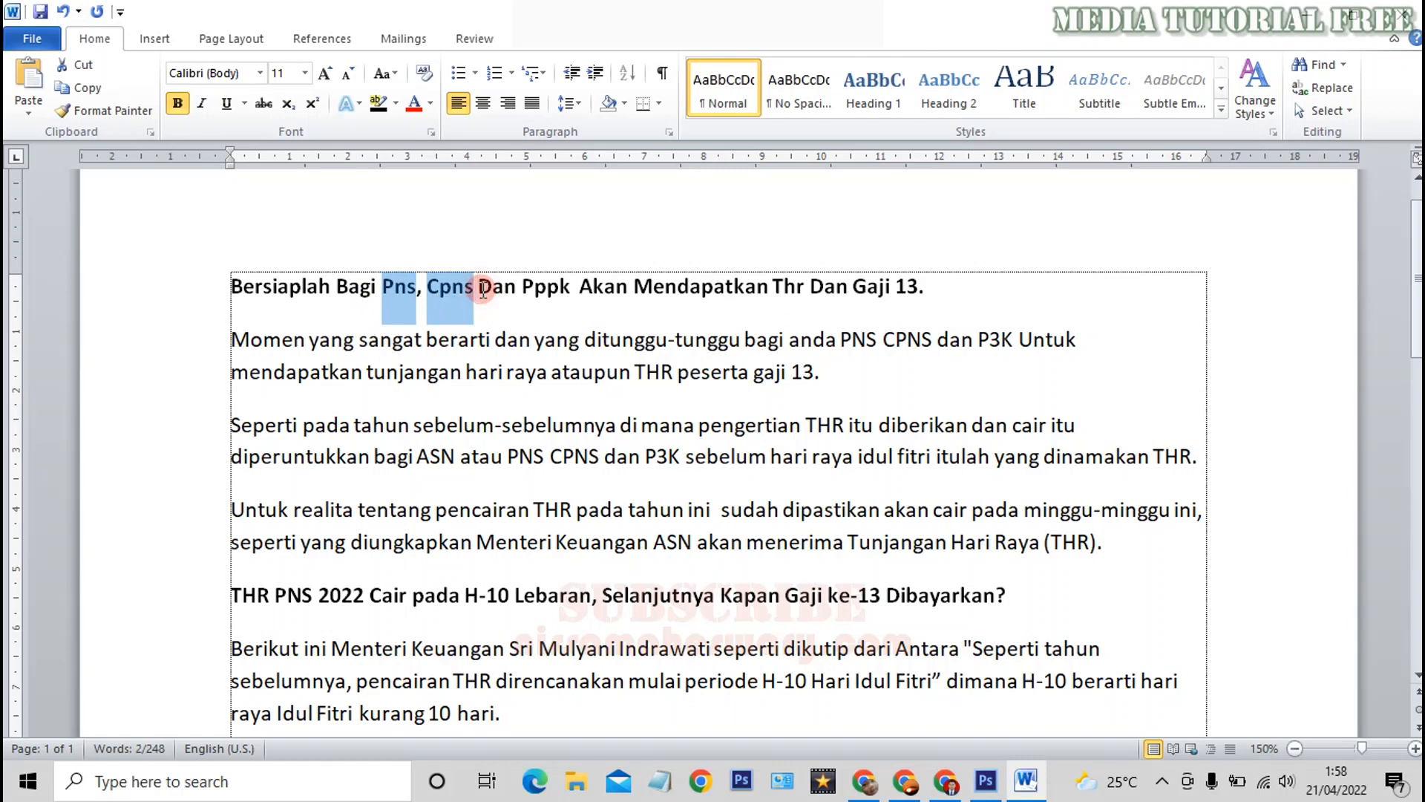
pyautogui.moveTo(483, 289); pyautogui.dragTo(570, 291)
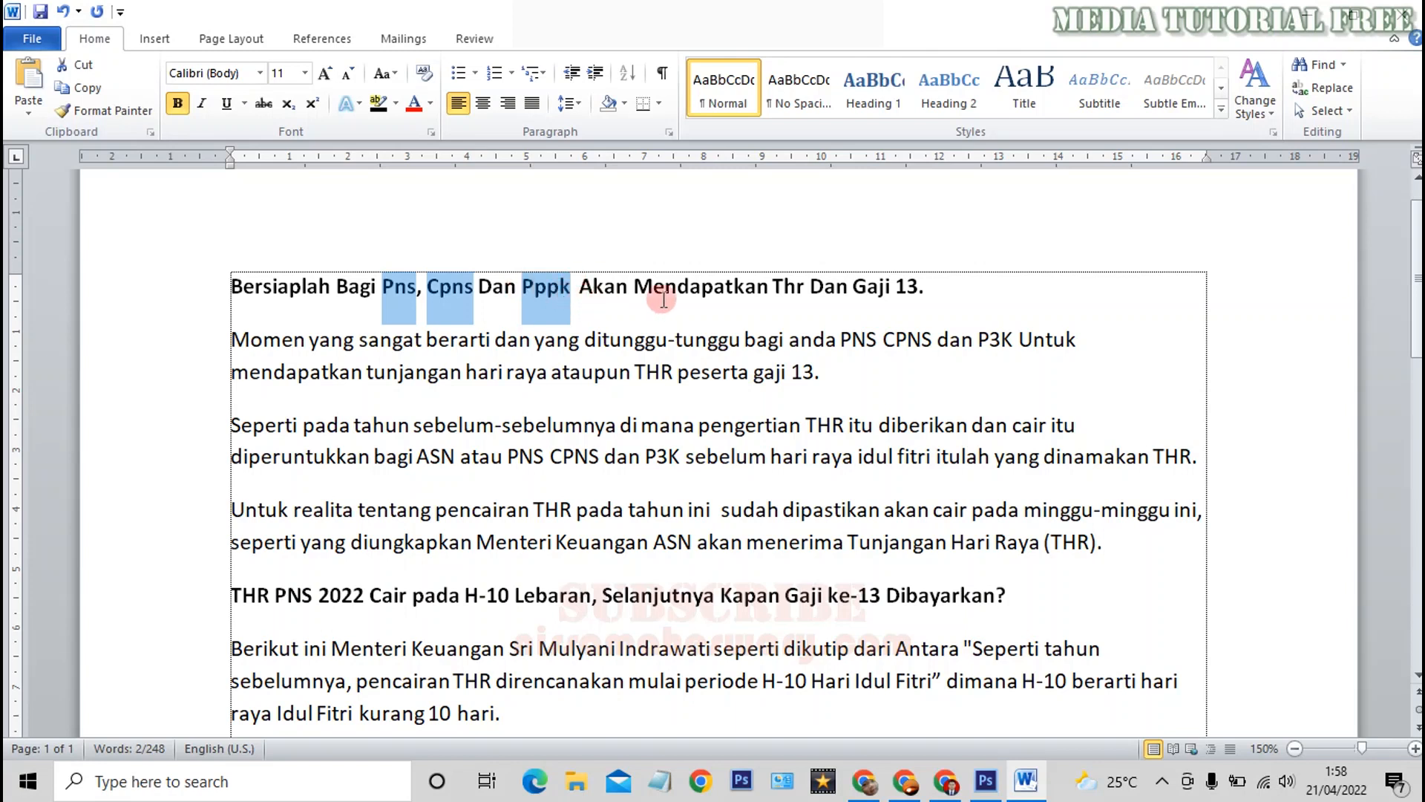
pyautogui.moveTo(771, 291); pyautogui.dragTo(804, 291)
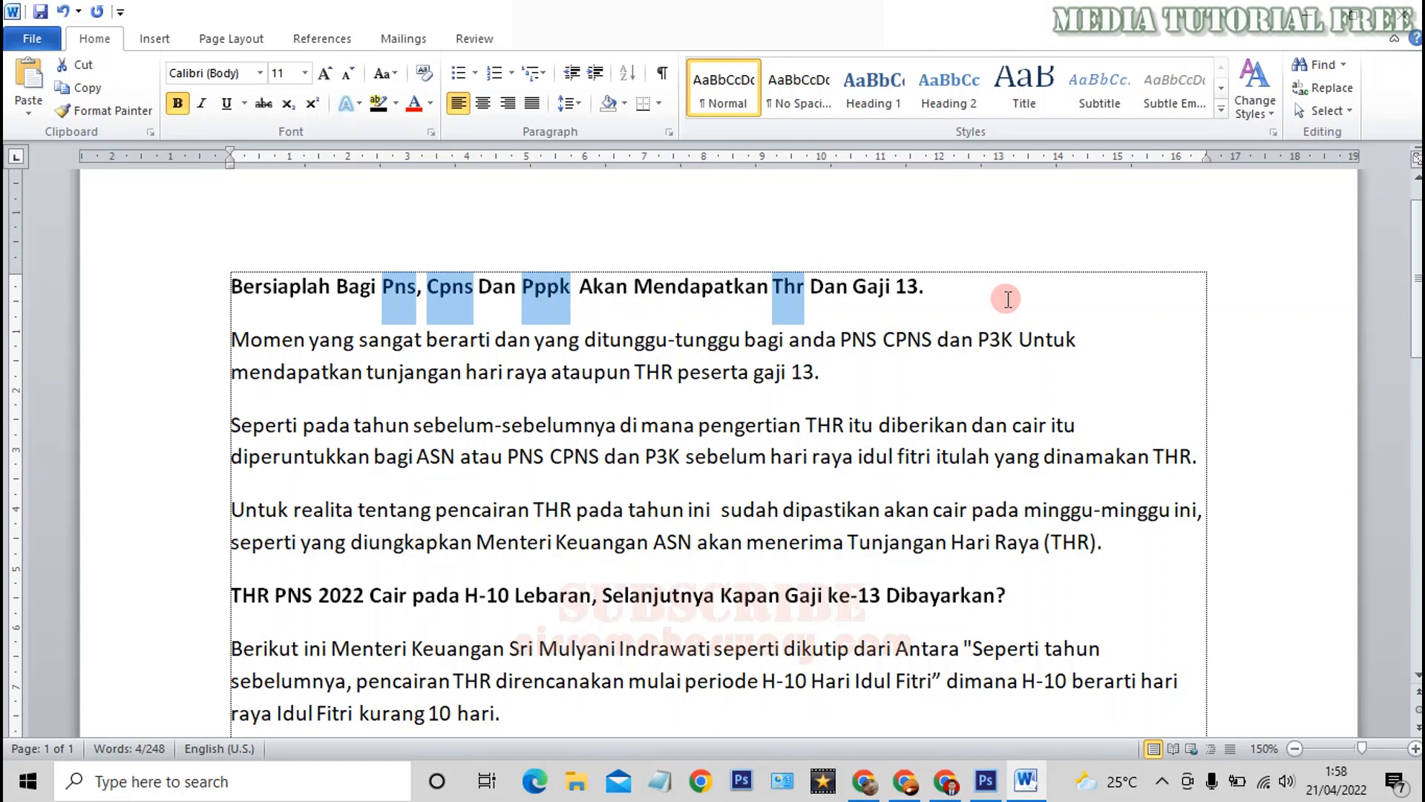
pyautogui.hotkey('shift', 'F3')
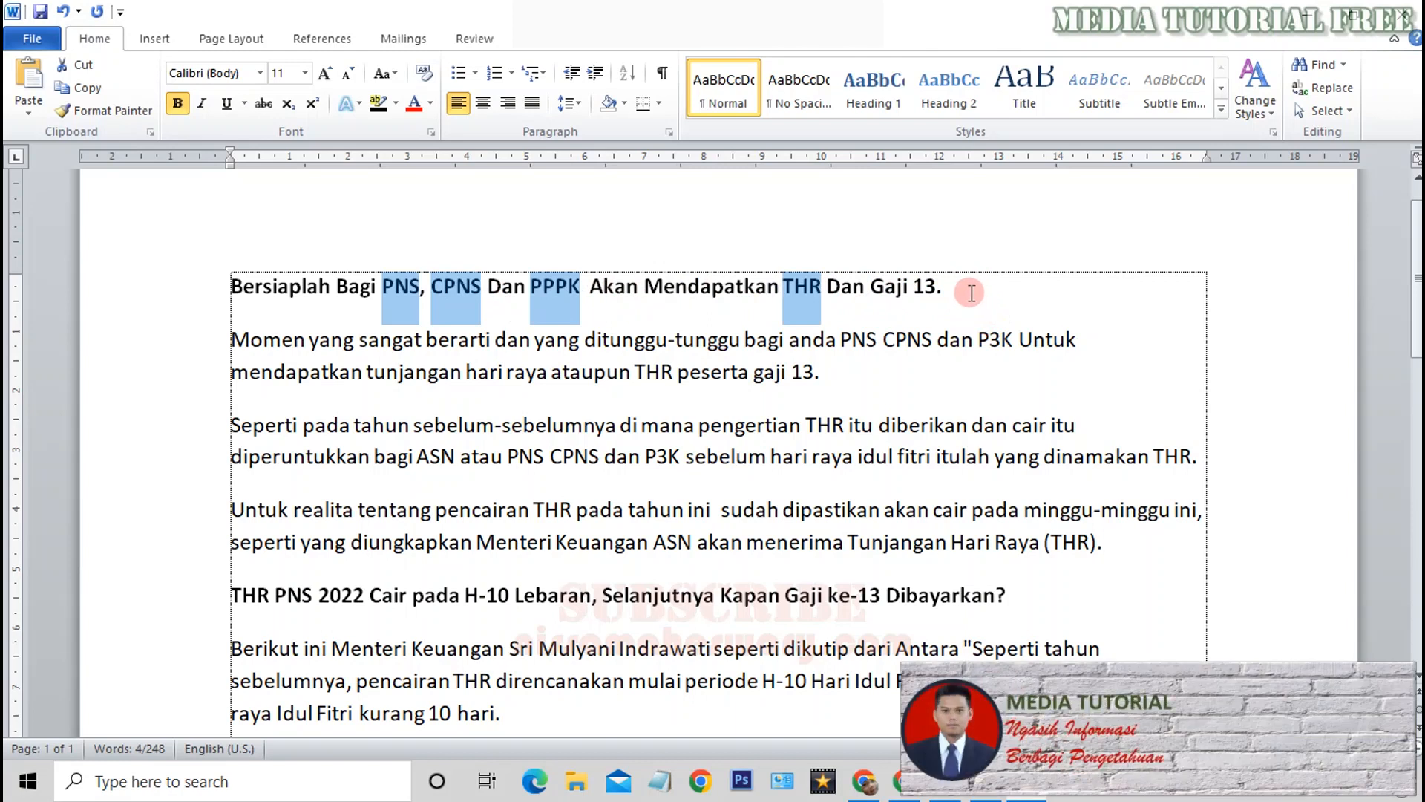
pyautogui.click(971, 293)
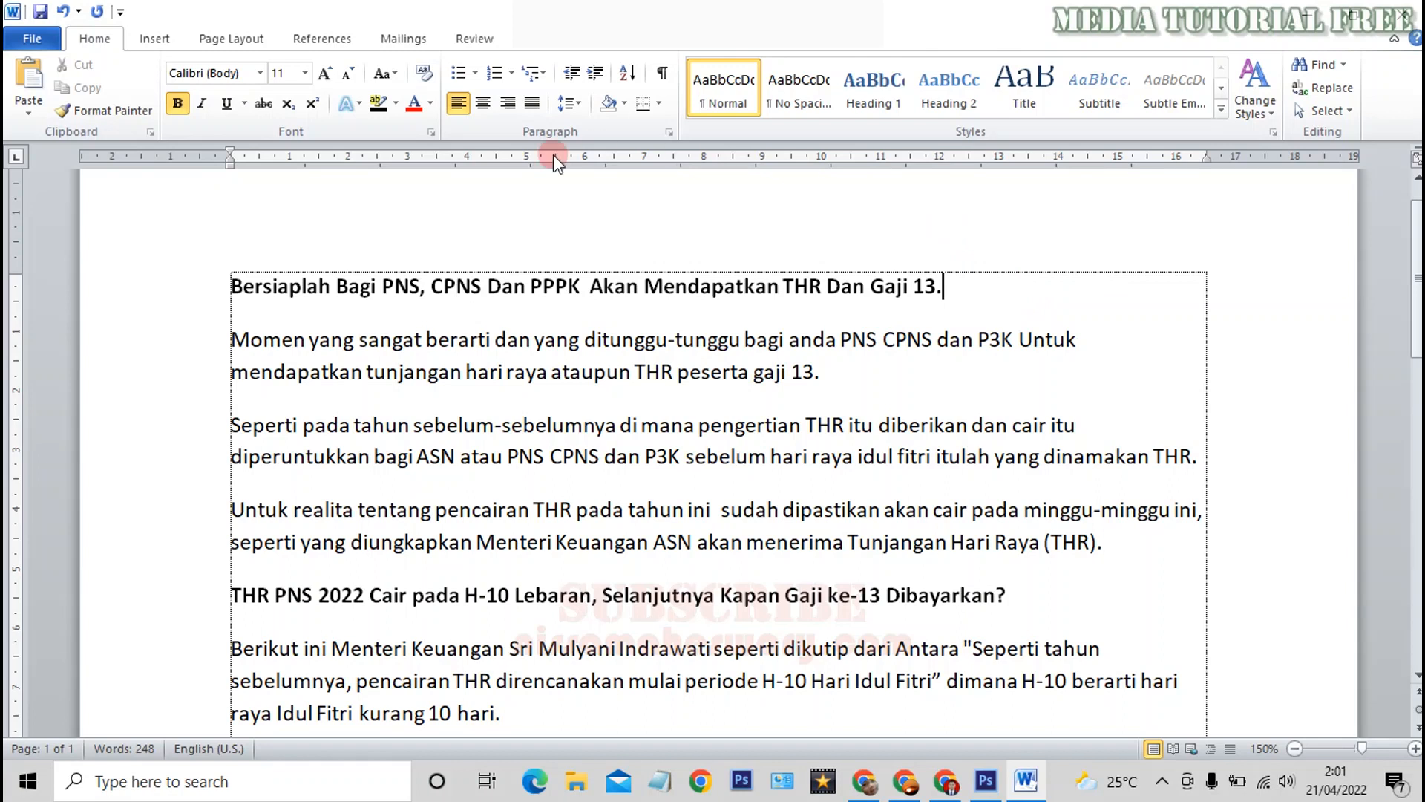
# Step: Convert the whole title line to lowercase and then to UPPERCASE using the Change Case options
pyautogui.moveTo(946, 288); pyautogui.dragTo(256, 280)
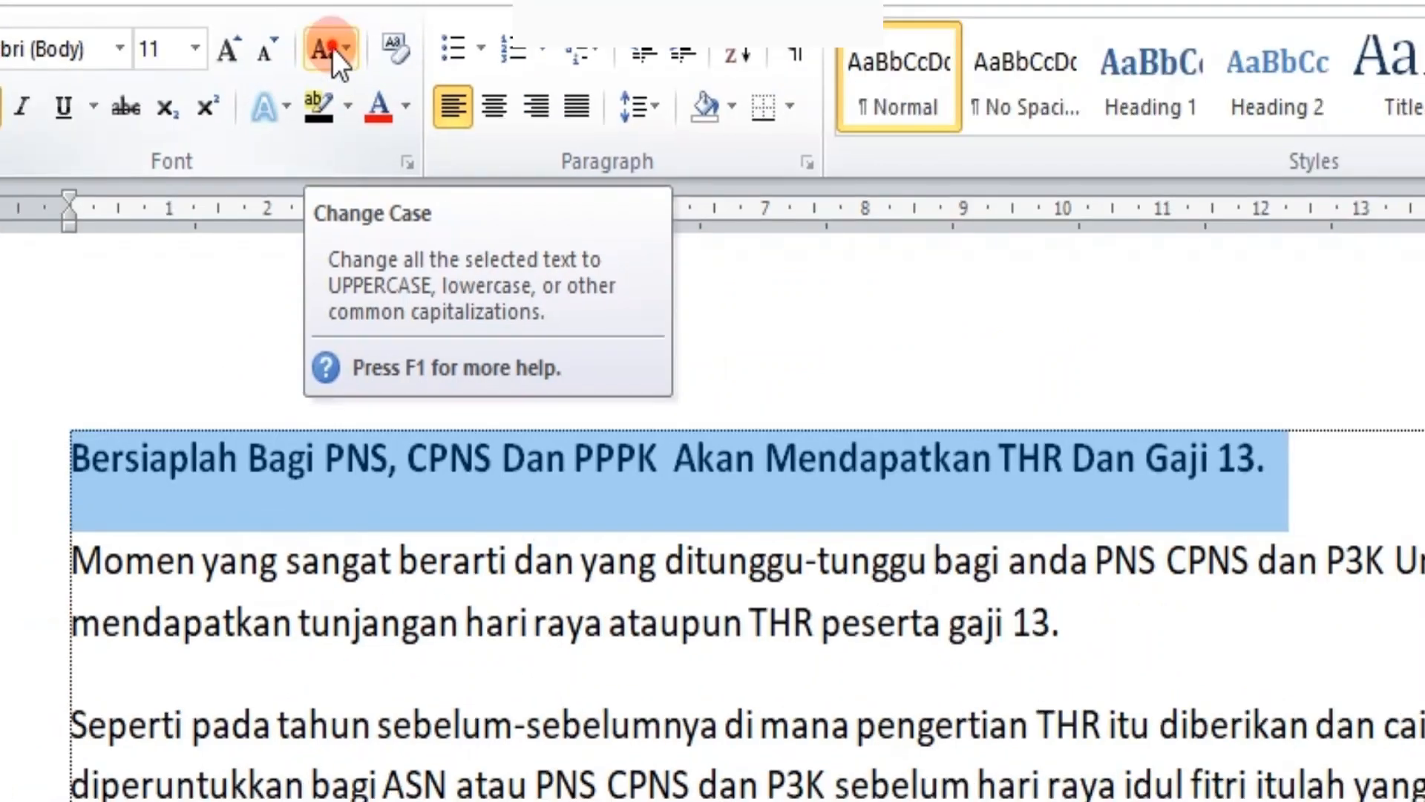
pyautogui.click(316, 41)
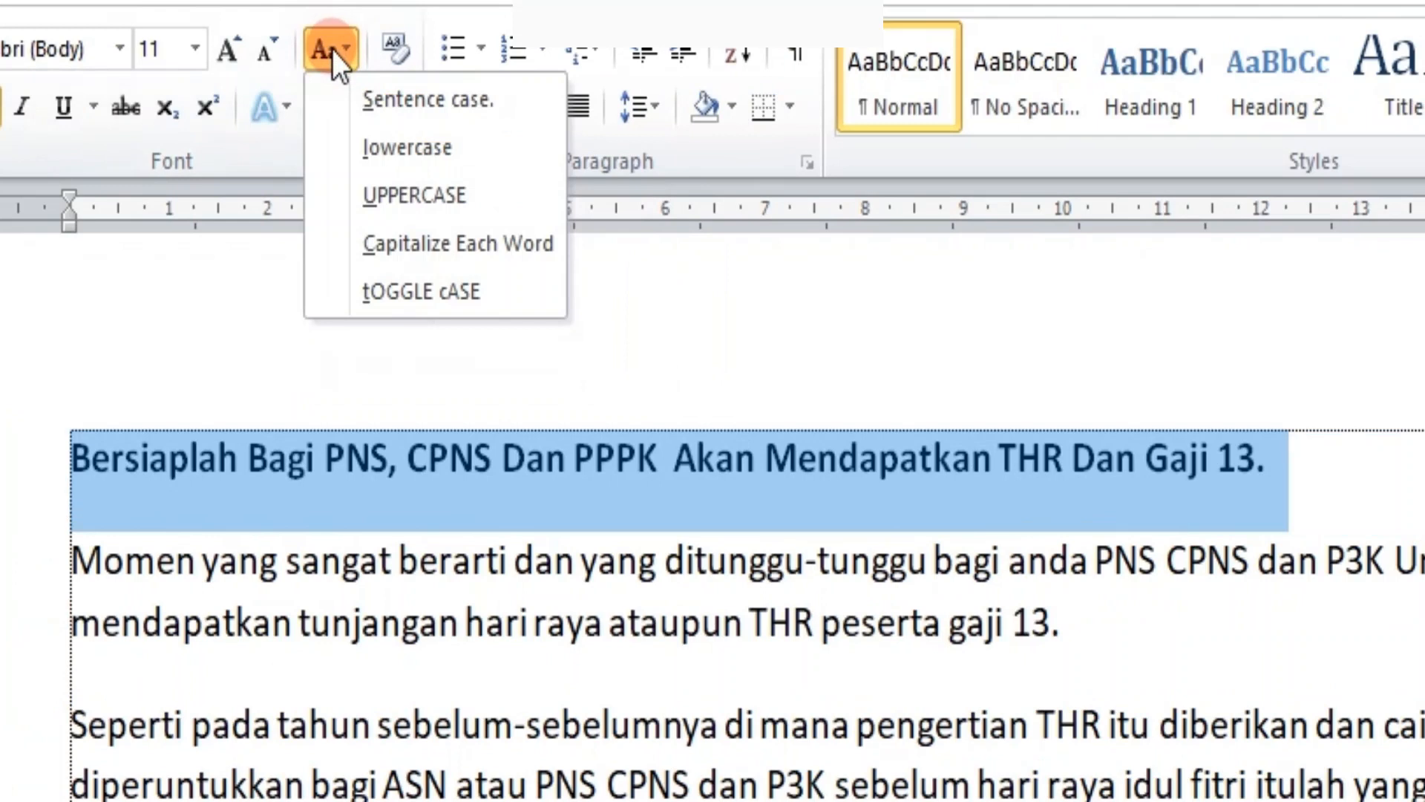
pyautogui.click(418, 151)
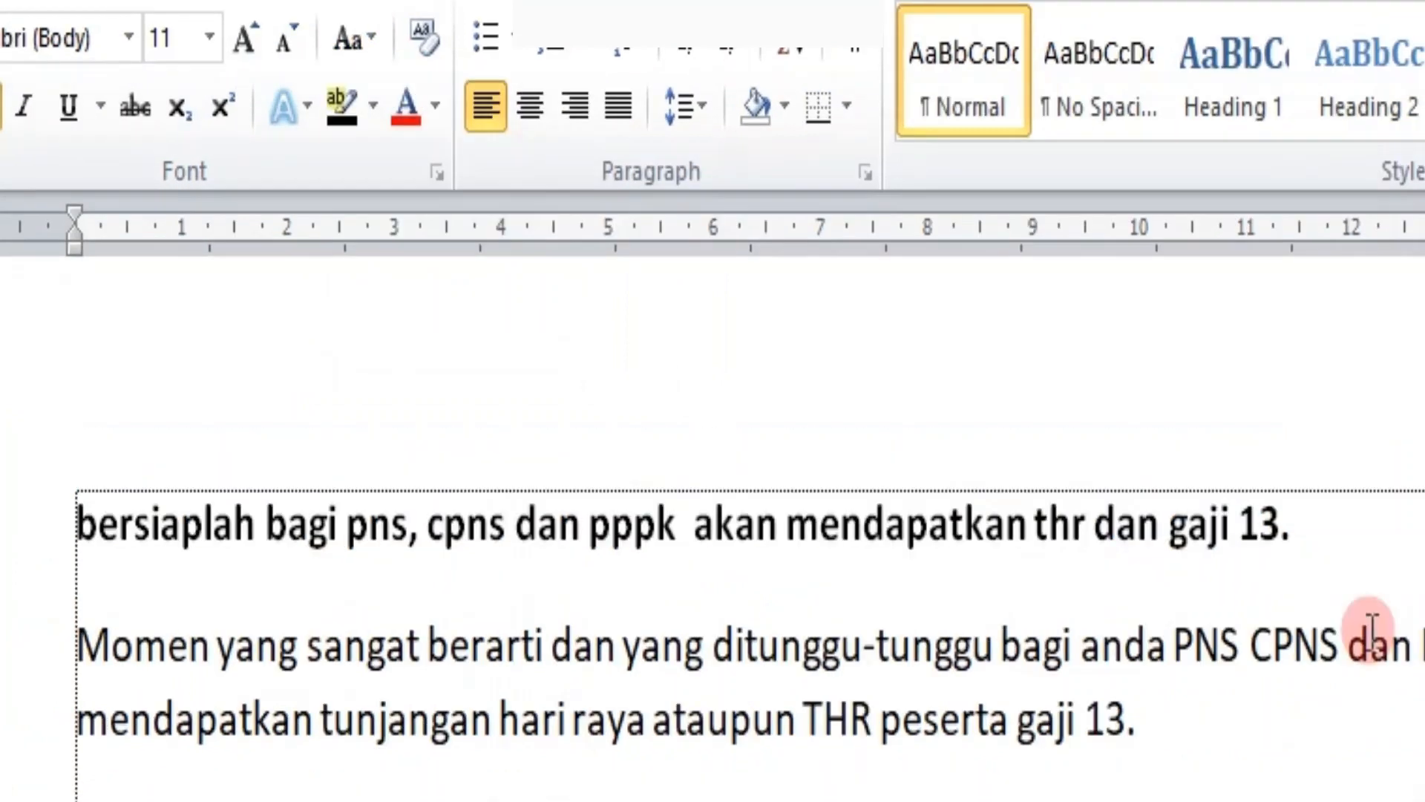
pyautogui.moveTo(1361, 557); pyautogui.dragTo(76, 560)
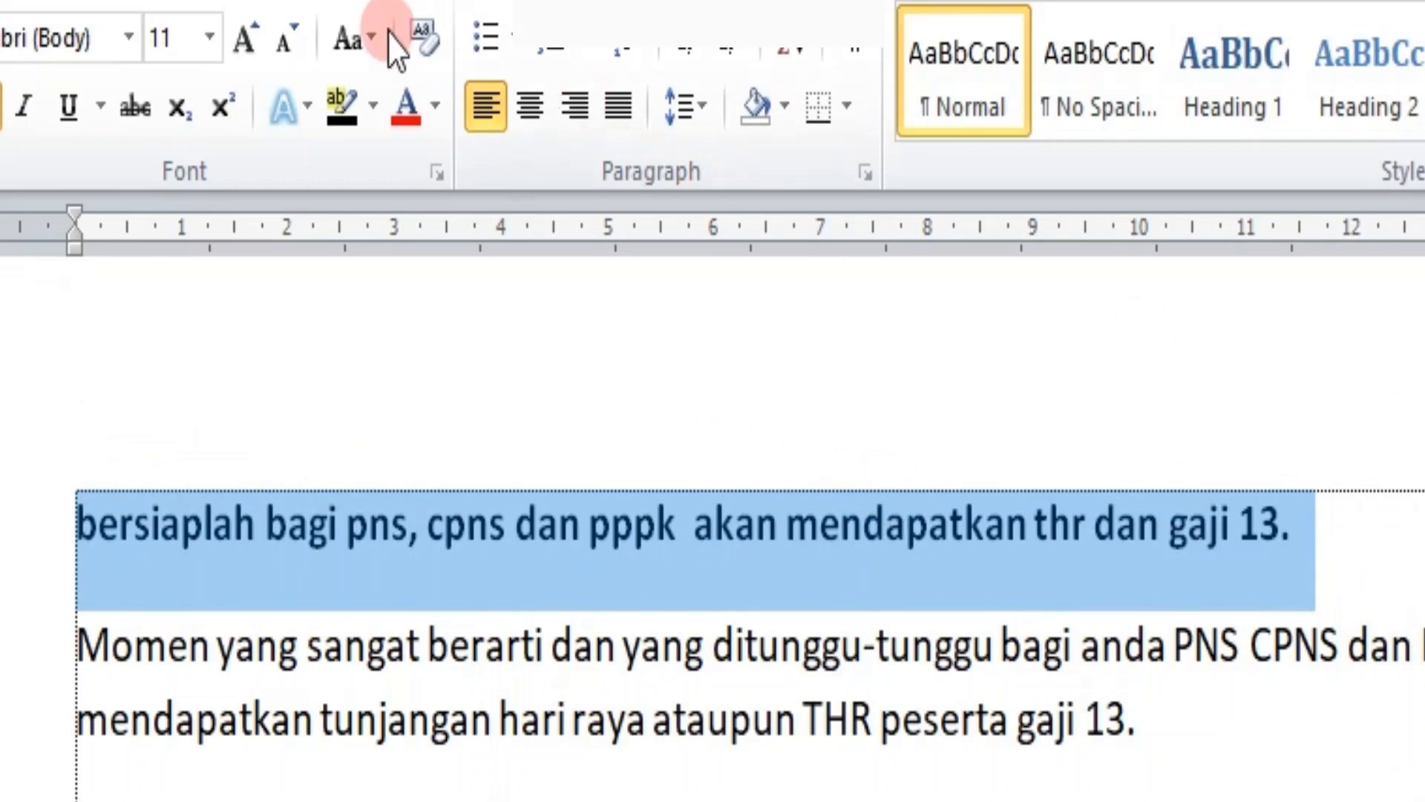
pyautogui.click(366, 40)
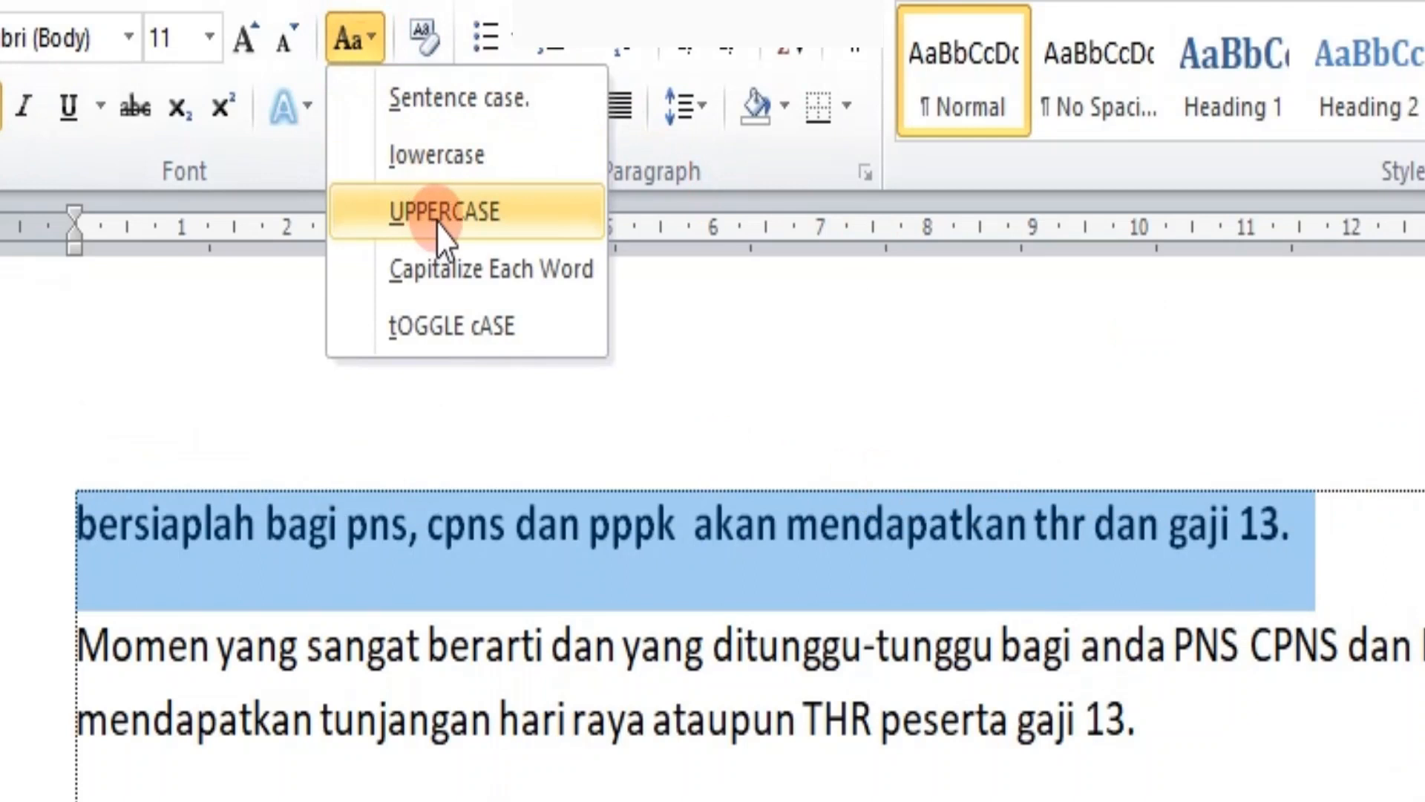
pyautogui.click(462, 227)
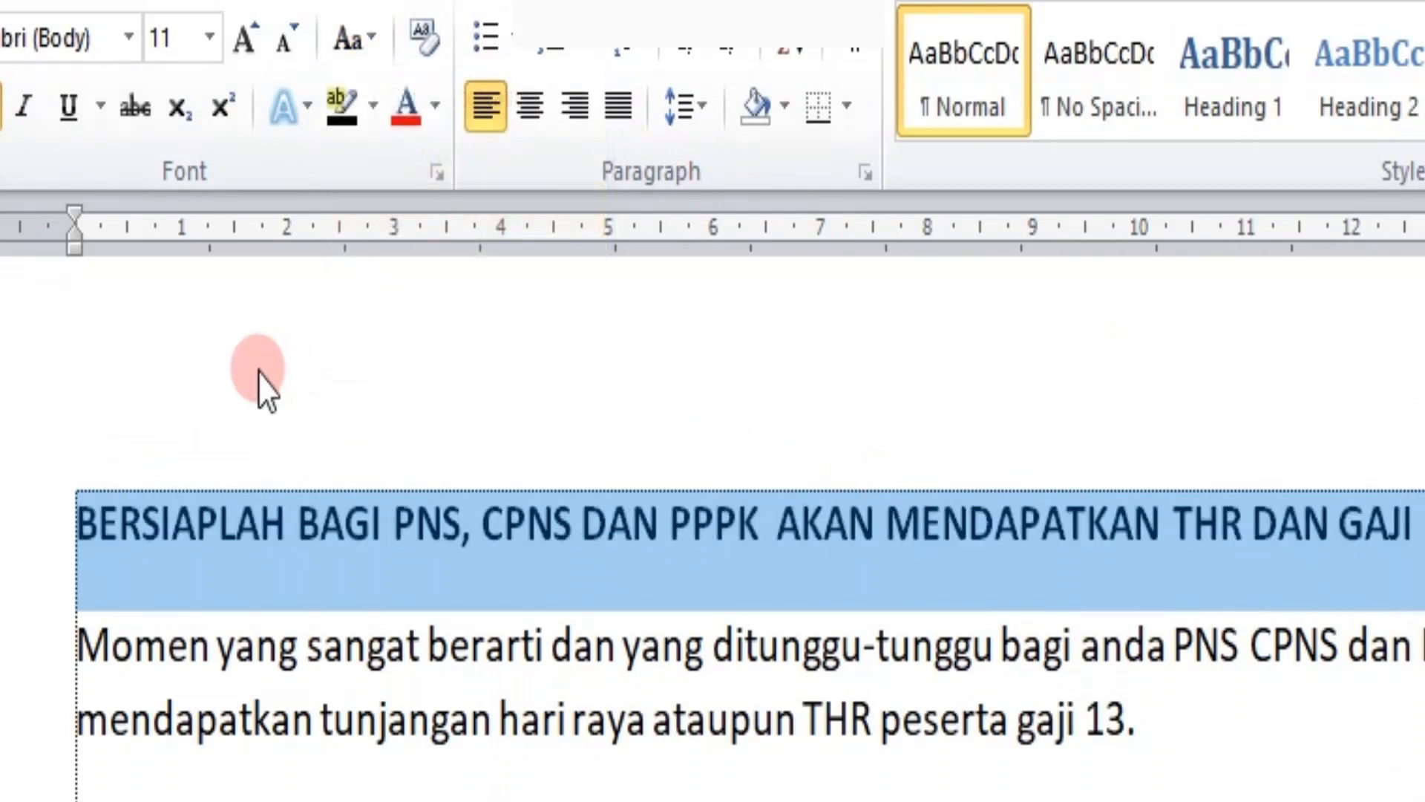
# Step: Apply the Capitalize Each Word case option to the whole title line
pyautogui.click(368, 46)
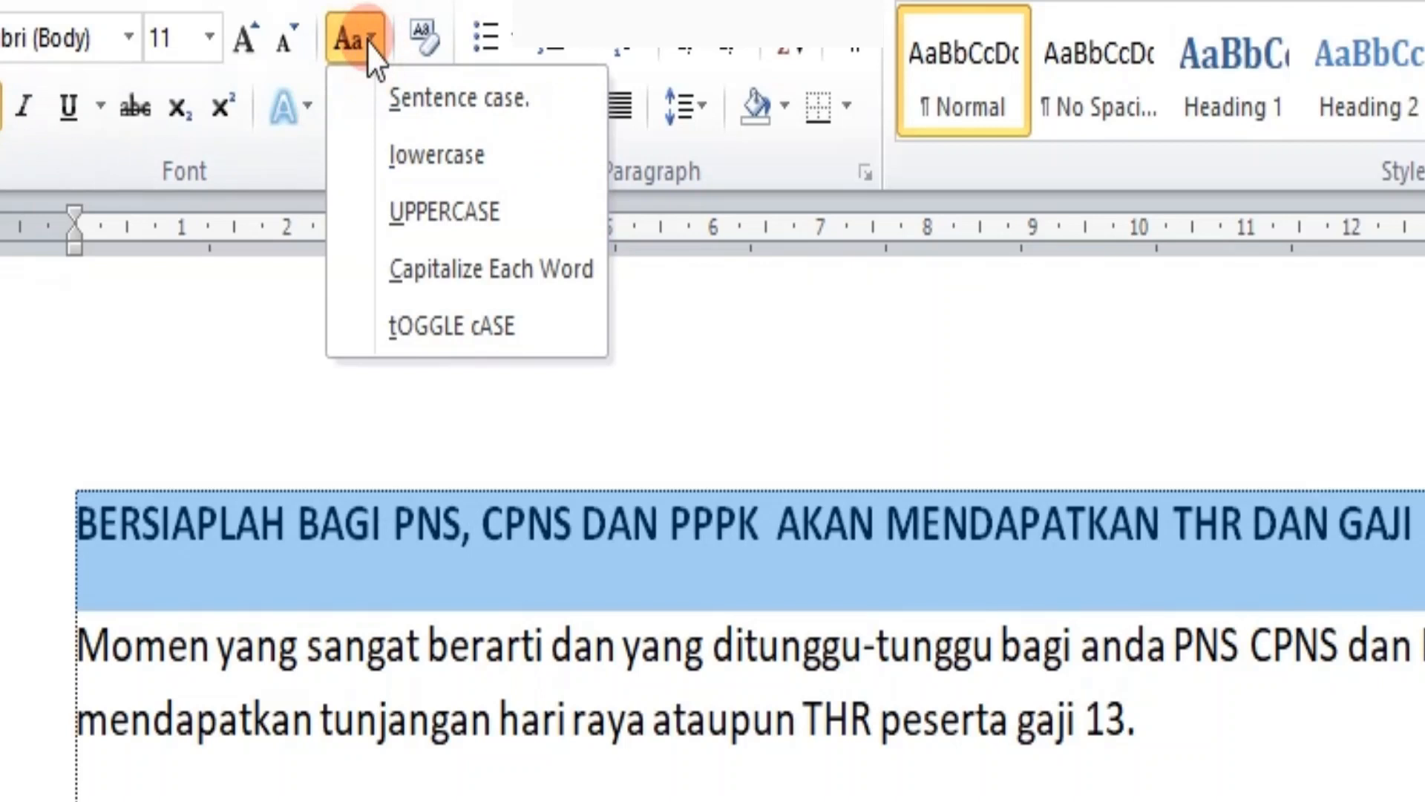
pyautogui.click(529, 290)
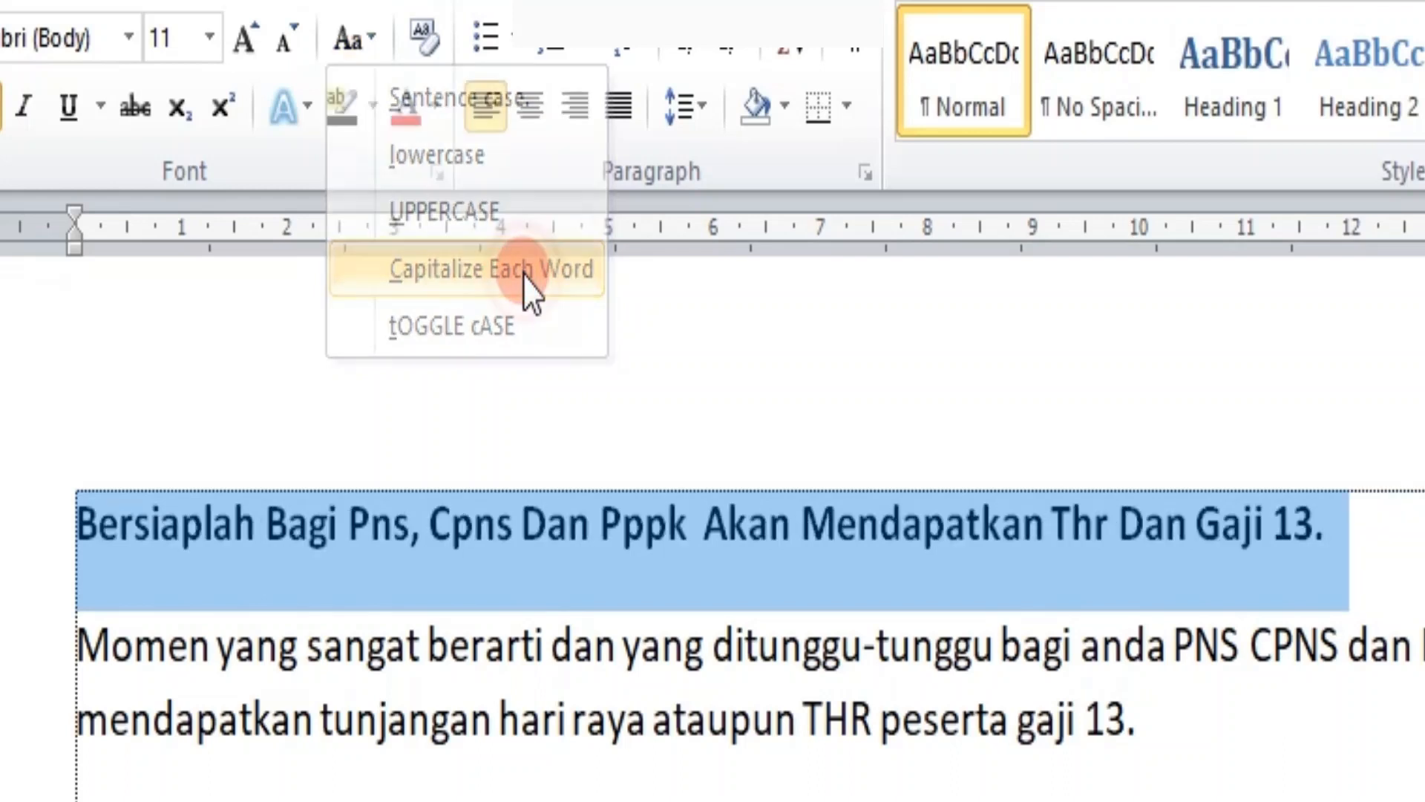
pyautogui.click(327, 527)
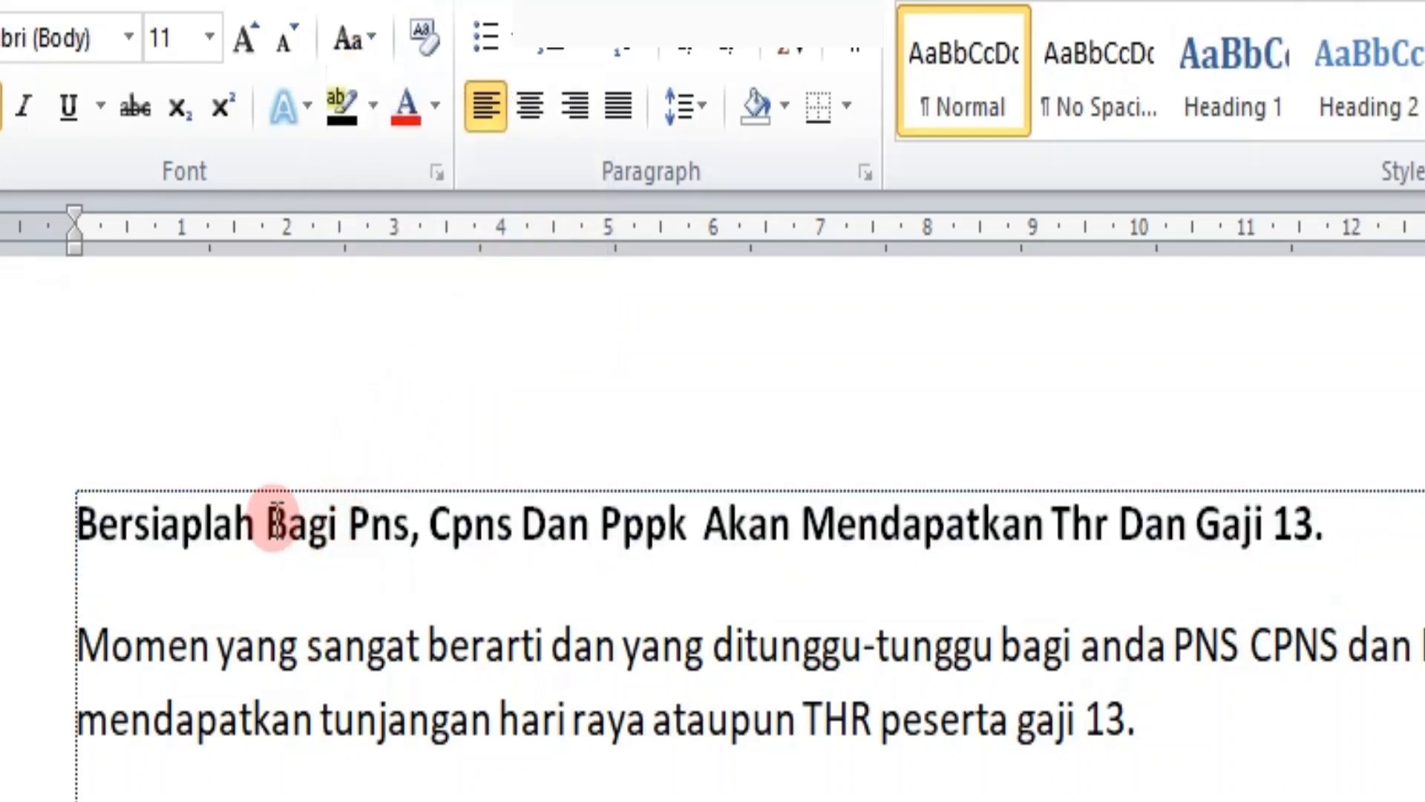
pyautogui.moveTo(274, 523); pyautogui.dragTo(1329, 528)
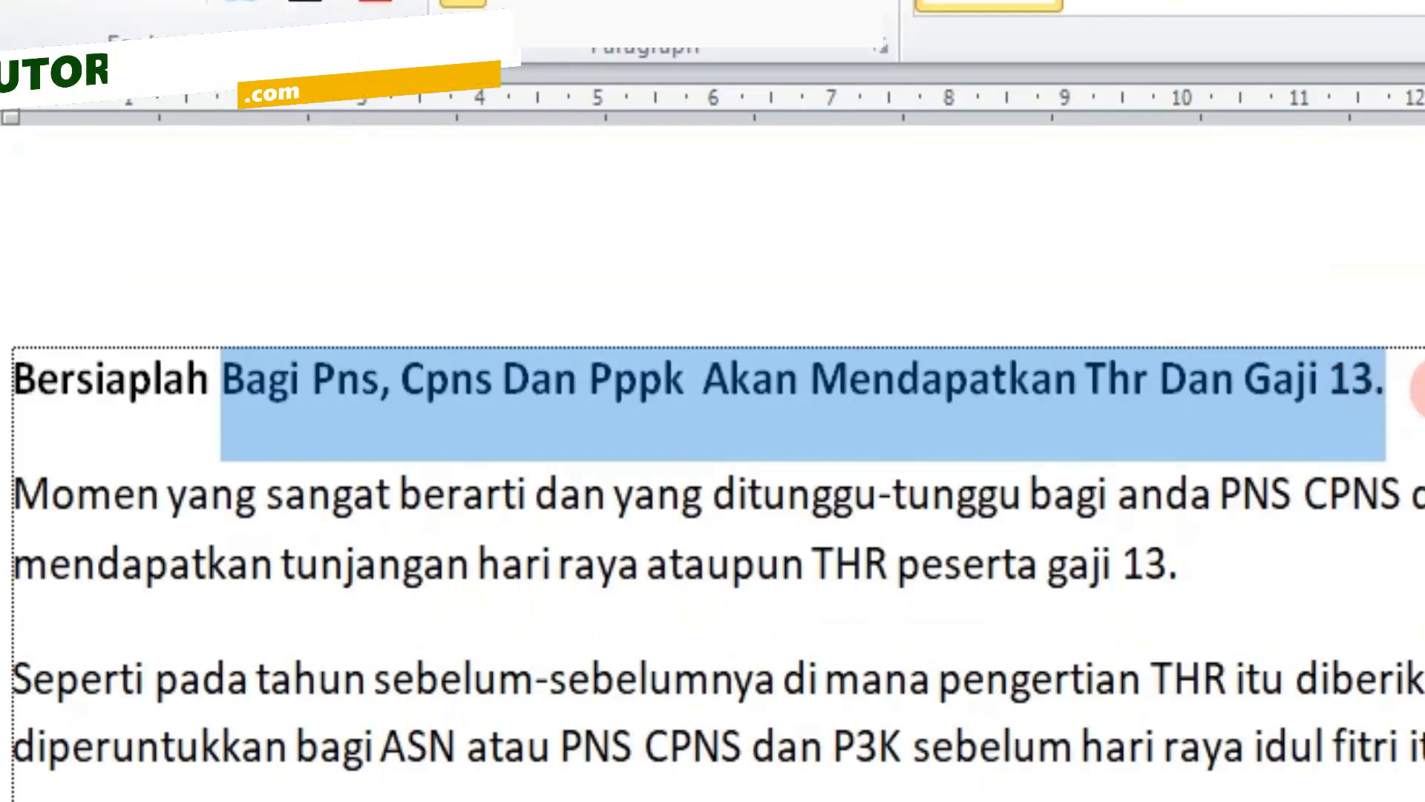
pyautogui.press('Right')
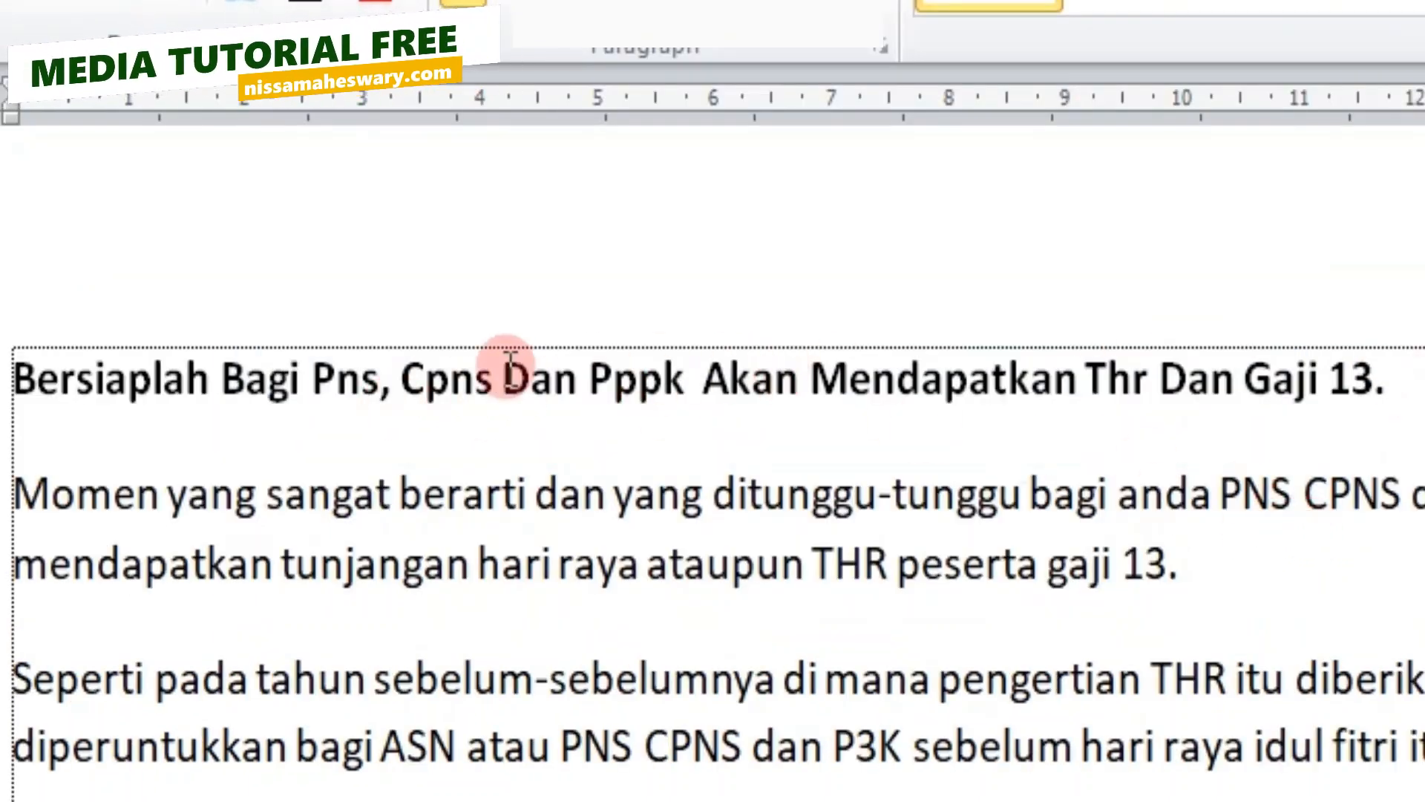
# Step: Select the words "Pns", "Cpns", "Pppk" and "Thr" in the title together and turn them into uppercase
pyautogui.moveTo(311, 380); pyautogui.dragTo(450, 382)
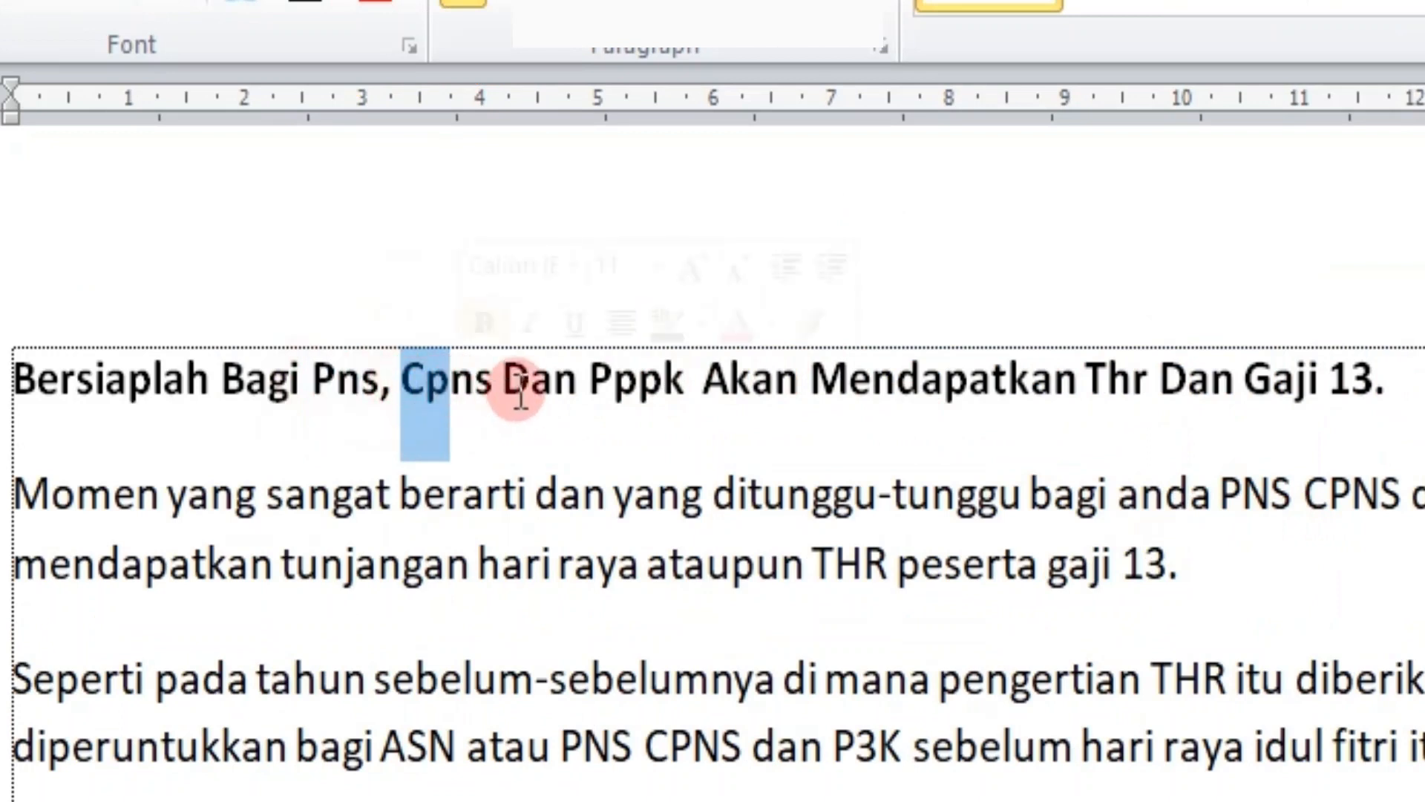
pyautogui.moveTo(591, 380); pyautogui.dragTo(691, 400)
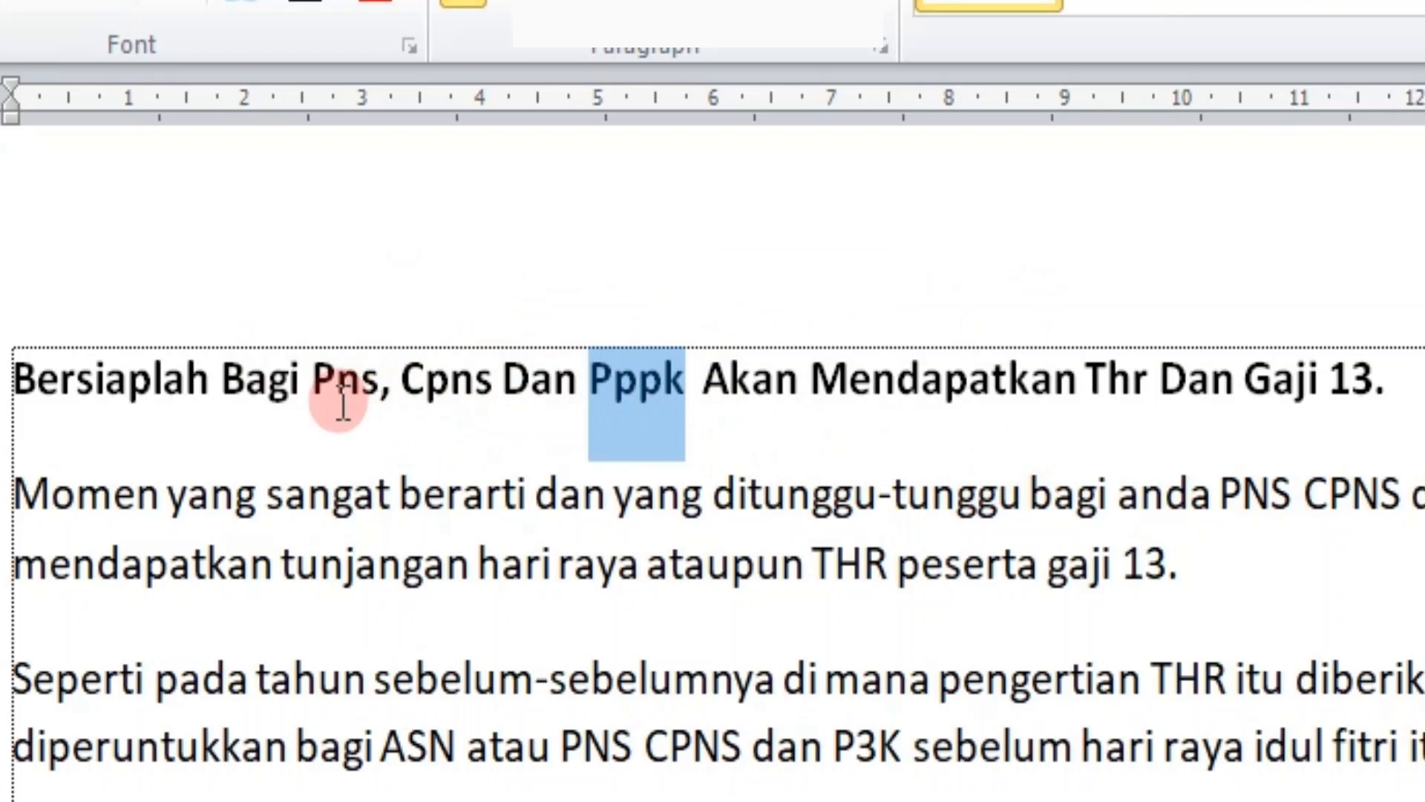
pyautogui.moveTo(310, 377); pyautogui.dragTo(493, 404)
pyautogui.moveTo(1104, 404); pyautogui.dragTo(1146, 386)
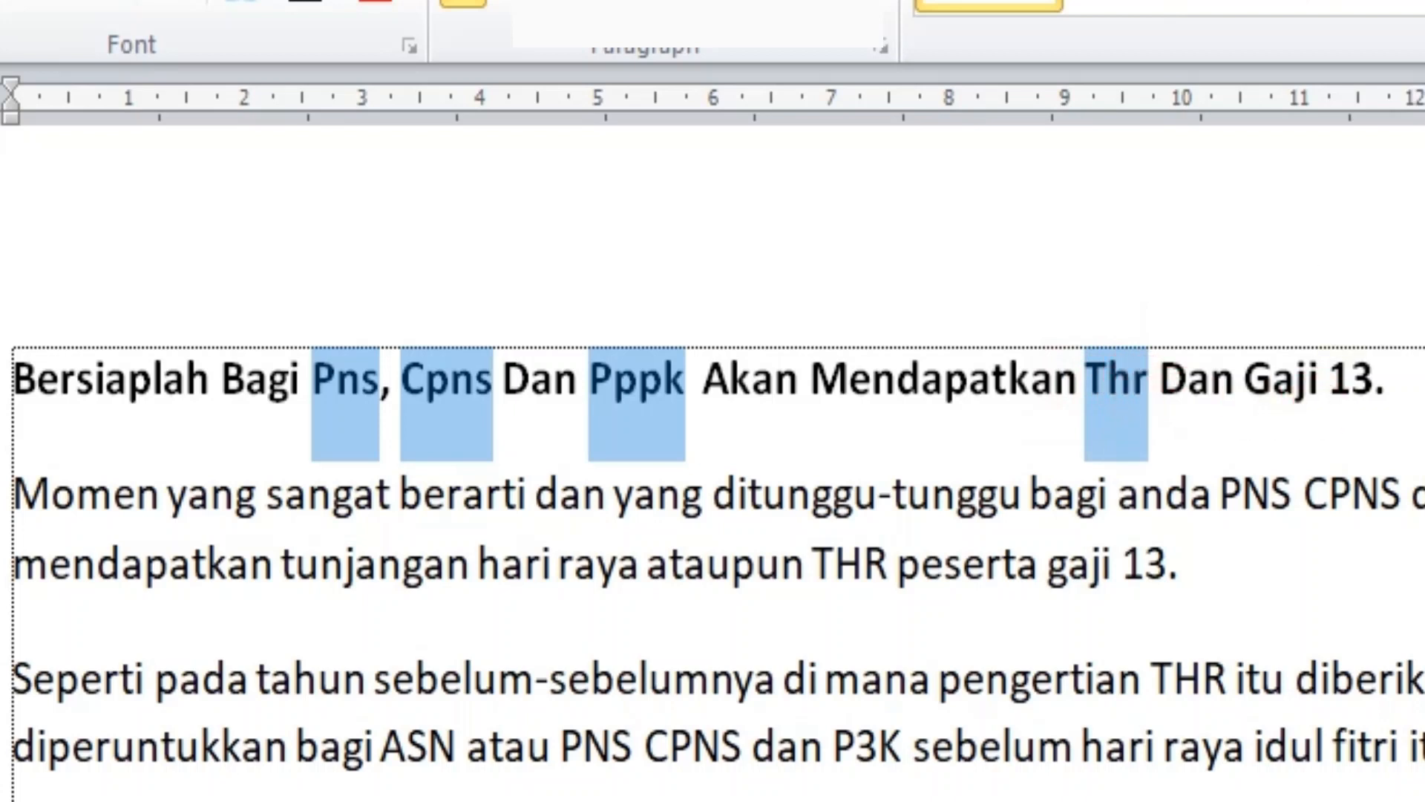
pyautogui.hotkey('shift', 'F3')
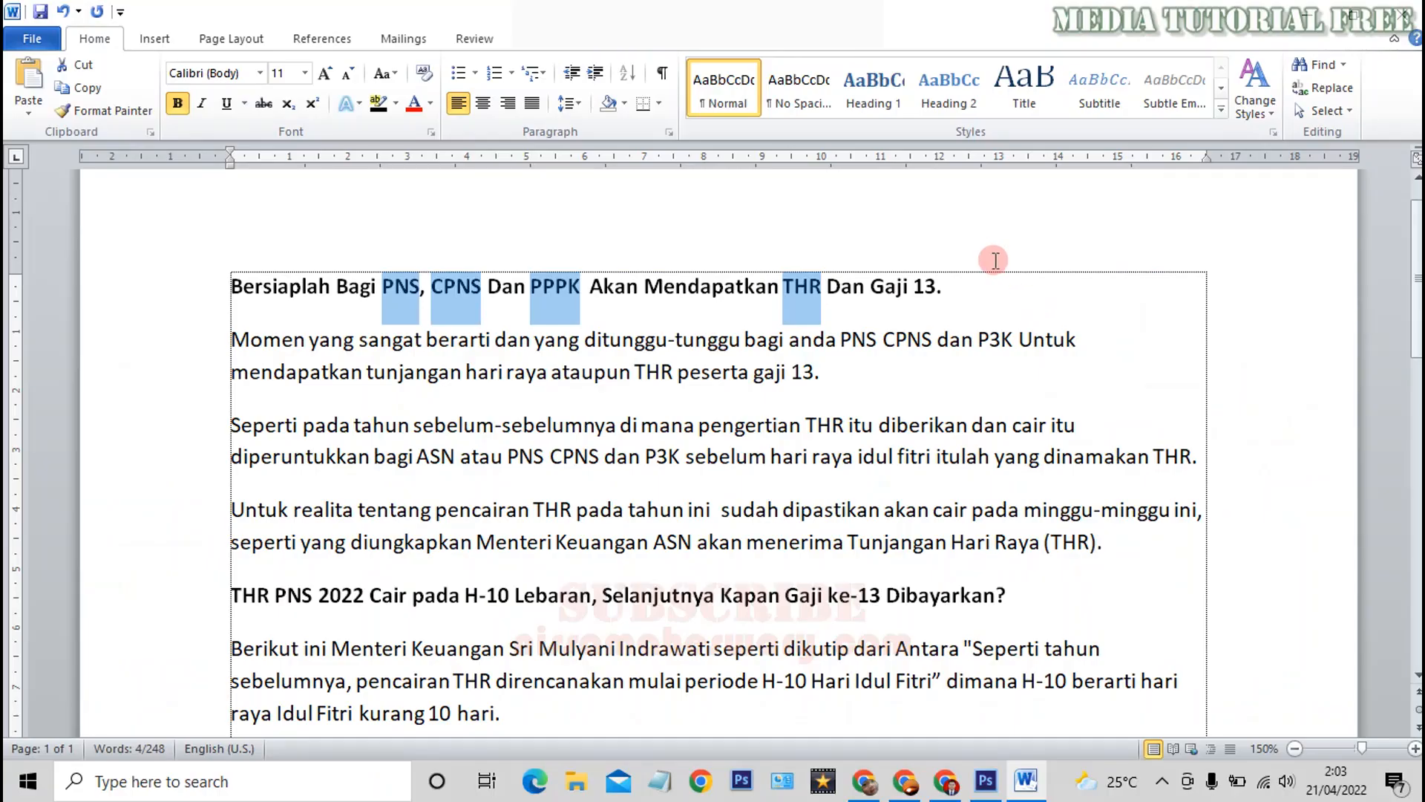
pyautogui.click(983, 287)
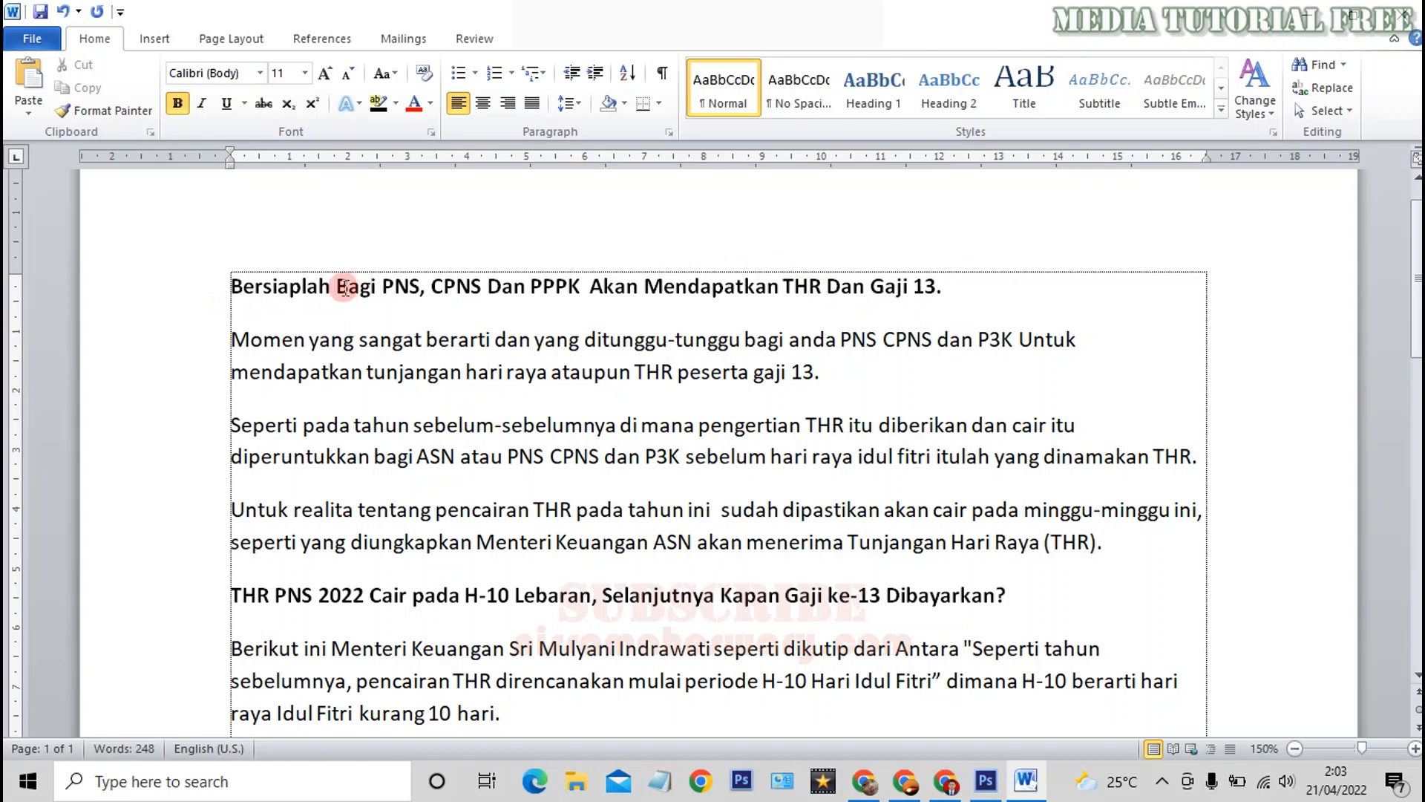
# Step: Clear the formatting of the title line
pyautogui.click(423, 73)
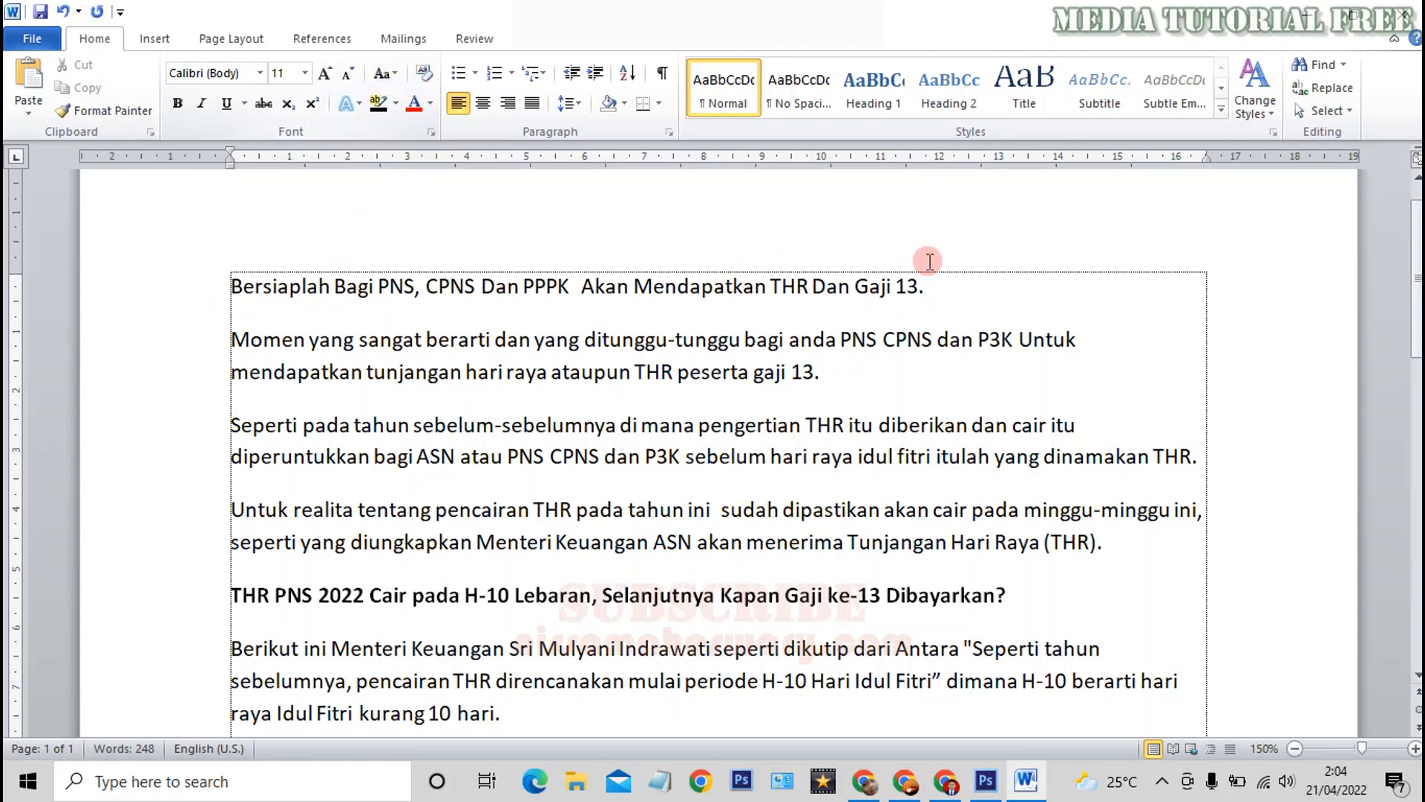
pyautogui.click(384, 76)
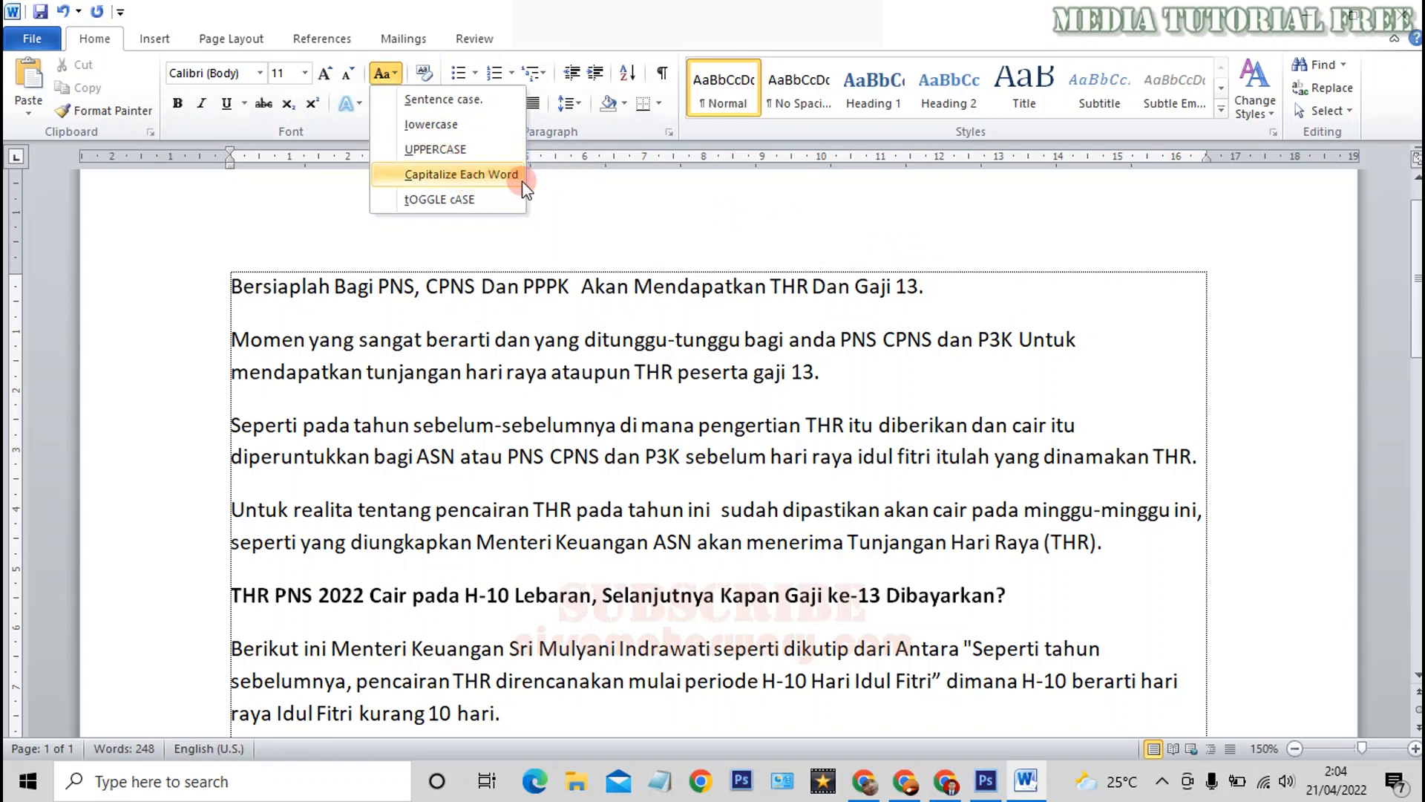
pyautogui.click(945, 280)
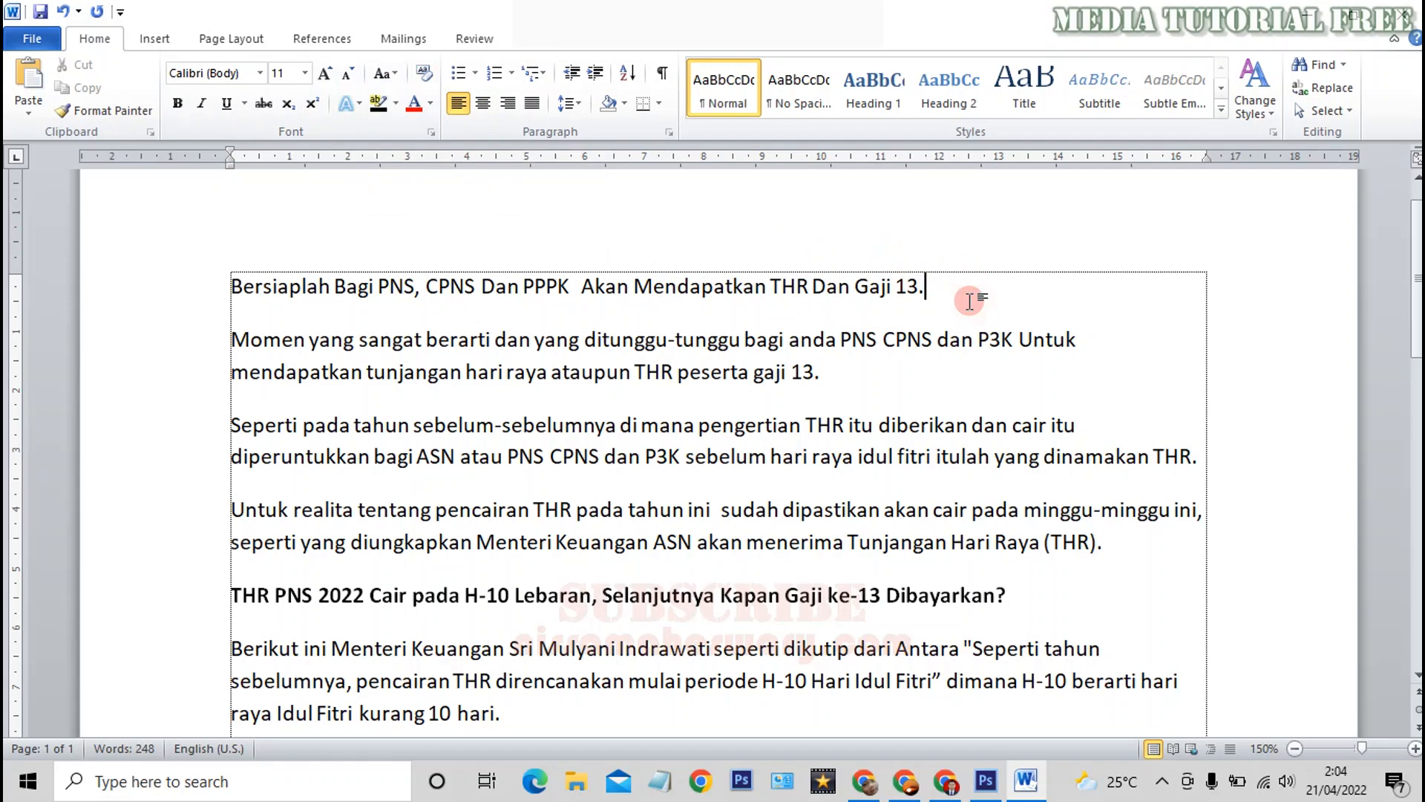
# Step: Compare the capitalization of the "THR PNS 2022" subheading with that of the title line
pyautogui.scroll(-1, 805, 346)
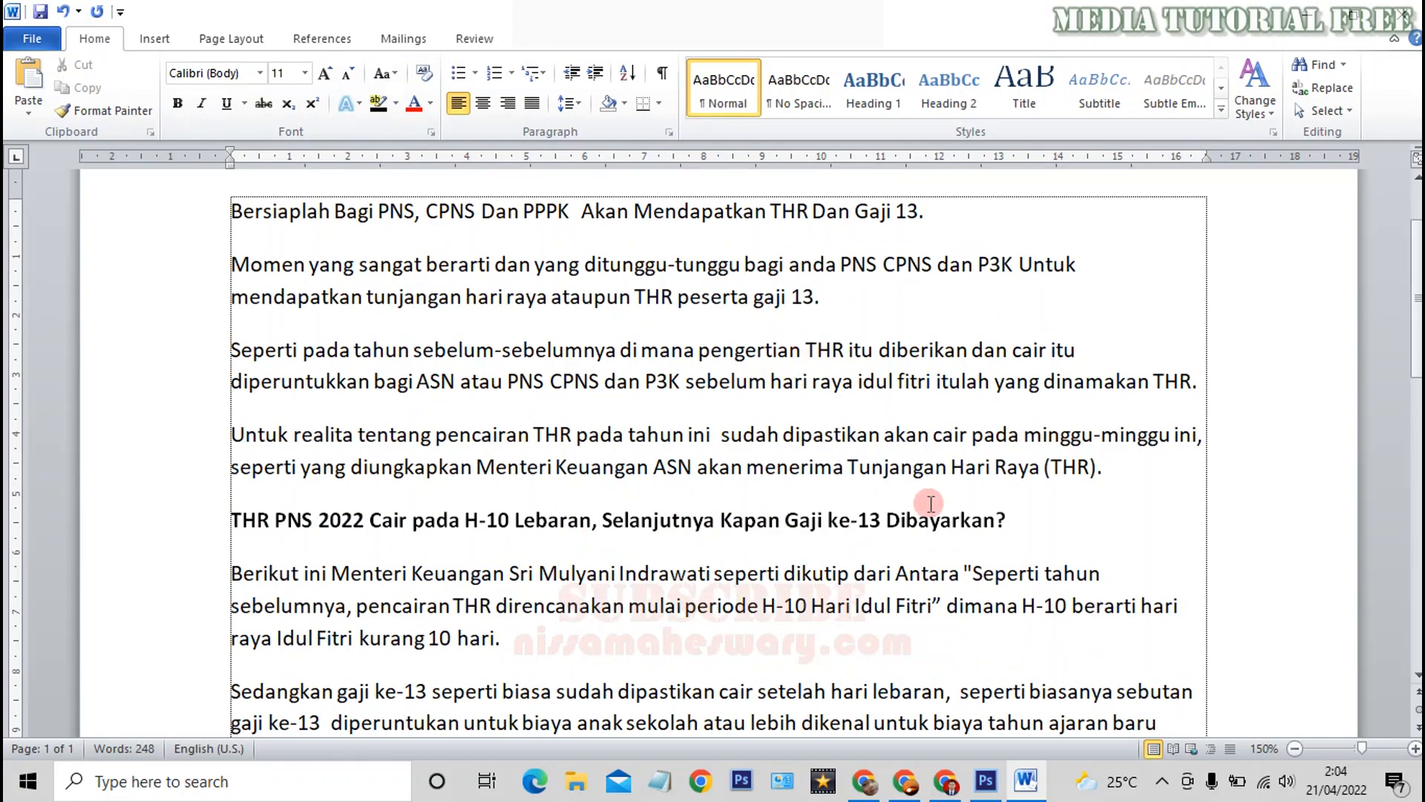
pyautogui.scroll(-1, 957, 491)
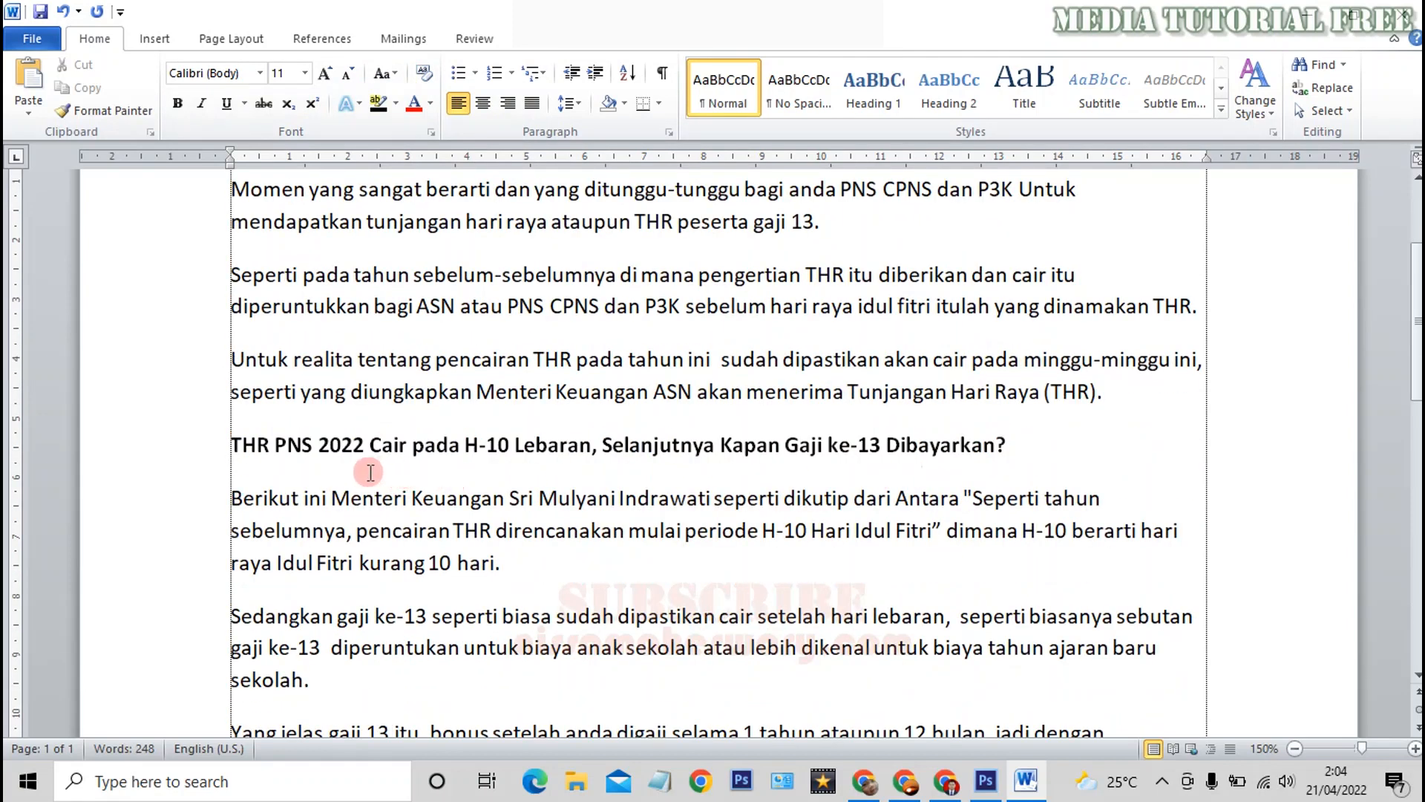
pyautogui.moveTo(1041, 443); pyautogui.dragTo(371, 445)
pyautogui.click(1046, 445)
pyautogui.scroll(-1, 874, 429)
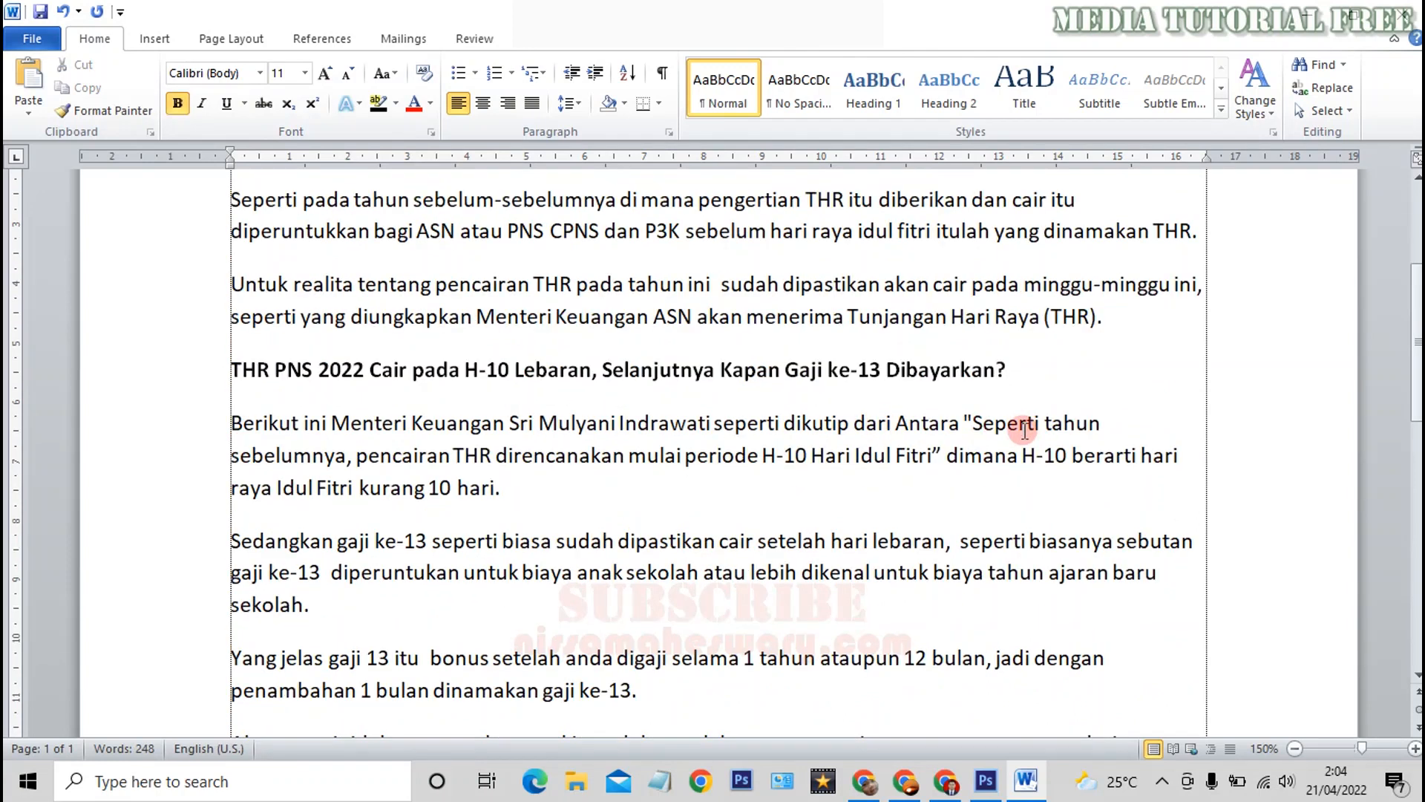
pyautogui.scroll(3, 1059, 379)
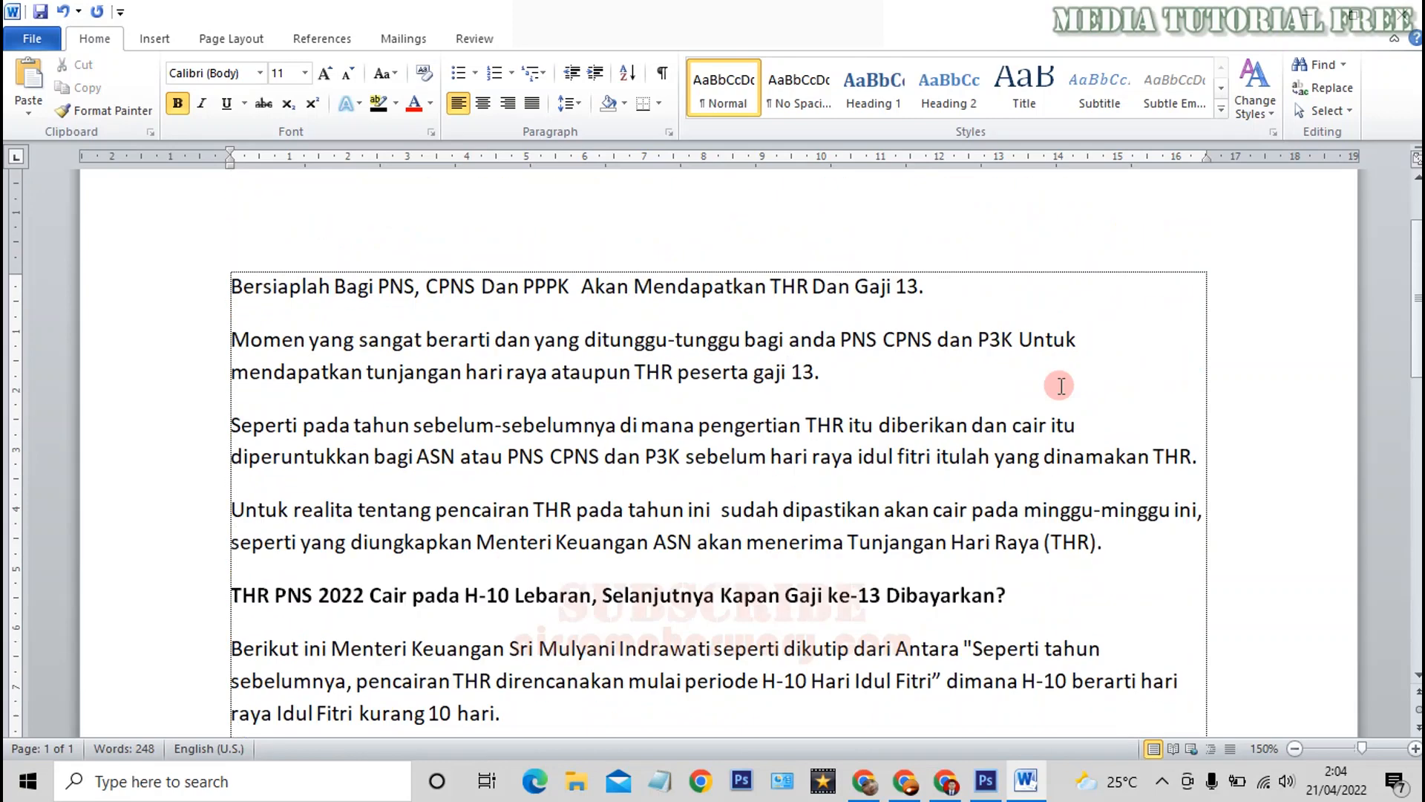
pyautogui.moveTo(334, 286); pyautogui.dragTo(925, 285)
pyautogui.click(965, 290)
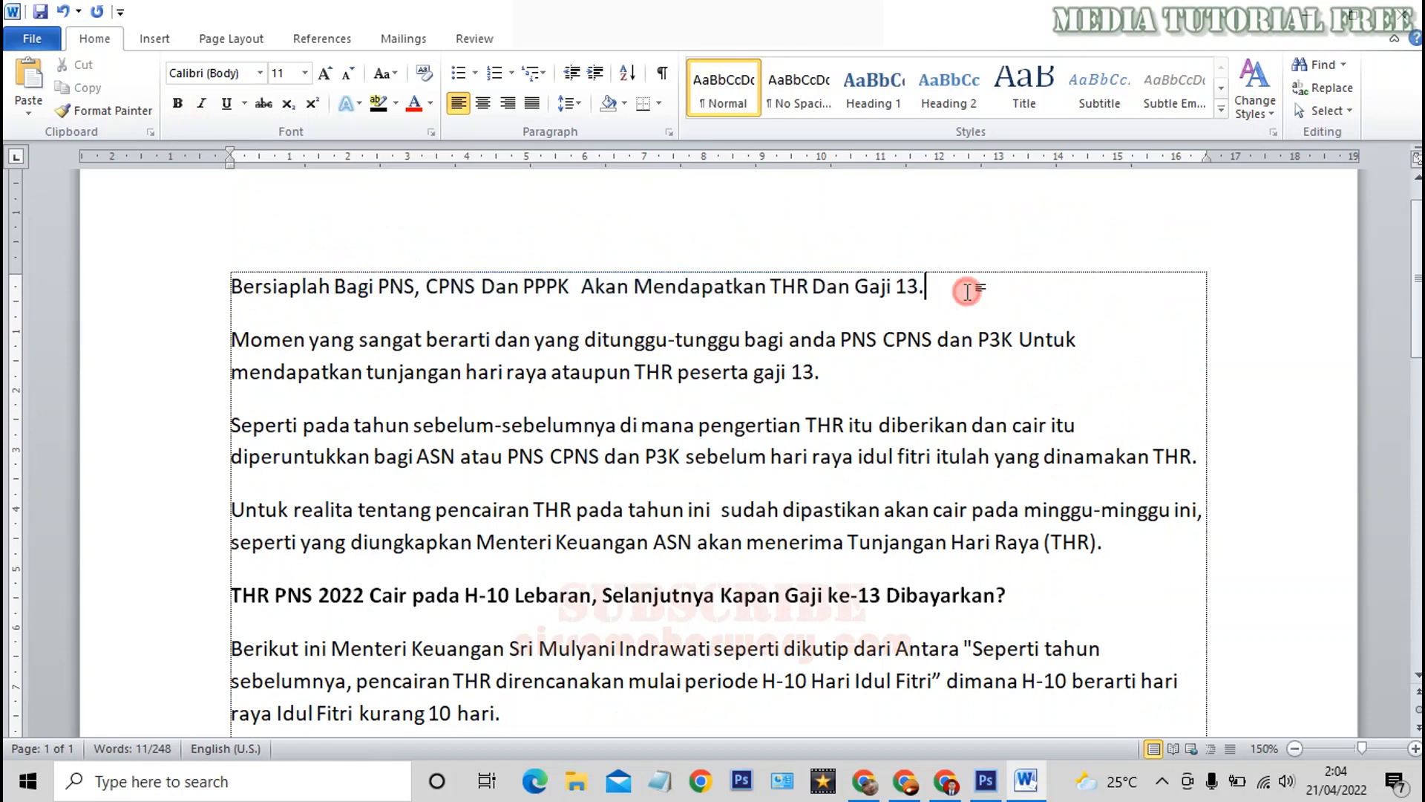
# Step: Make the entire title line bold
pyautogui.moveTo(931, 288); pyautogui.dragTo(228, 279)
pyautogui.hotkey('ctrl', 'b')
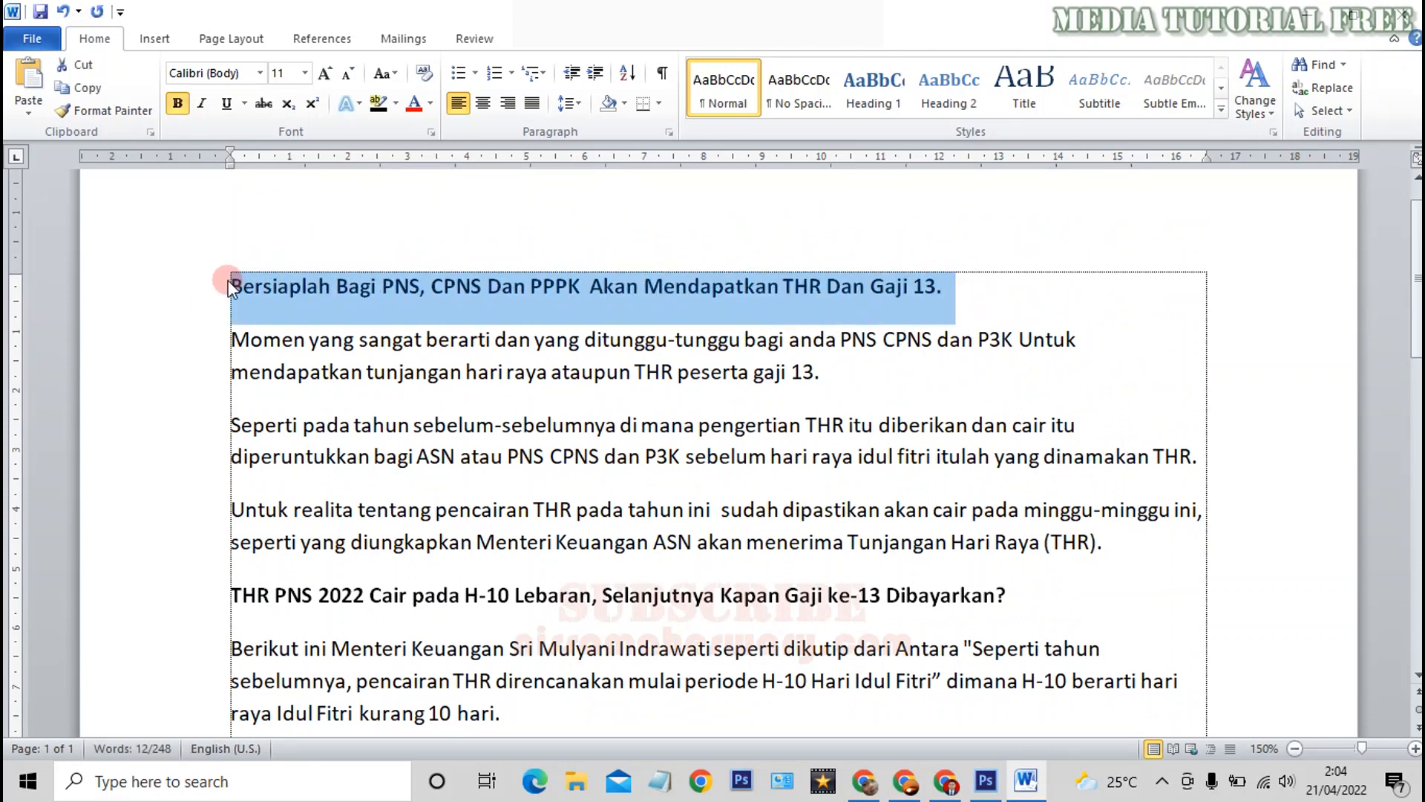
pyautogui.click(366, 288)
# Step: Cycle the case of the whole title line through uppercase and lowercase to sentence case
pyautogui.moveTo(956, 293); pyautogui.dragTo(281, 285)
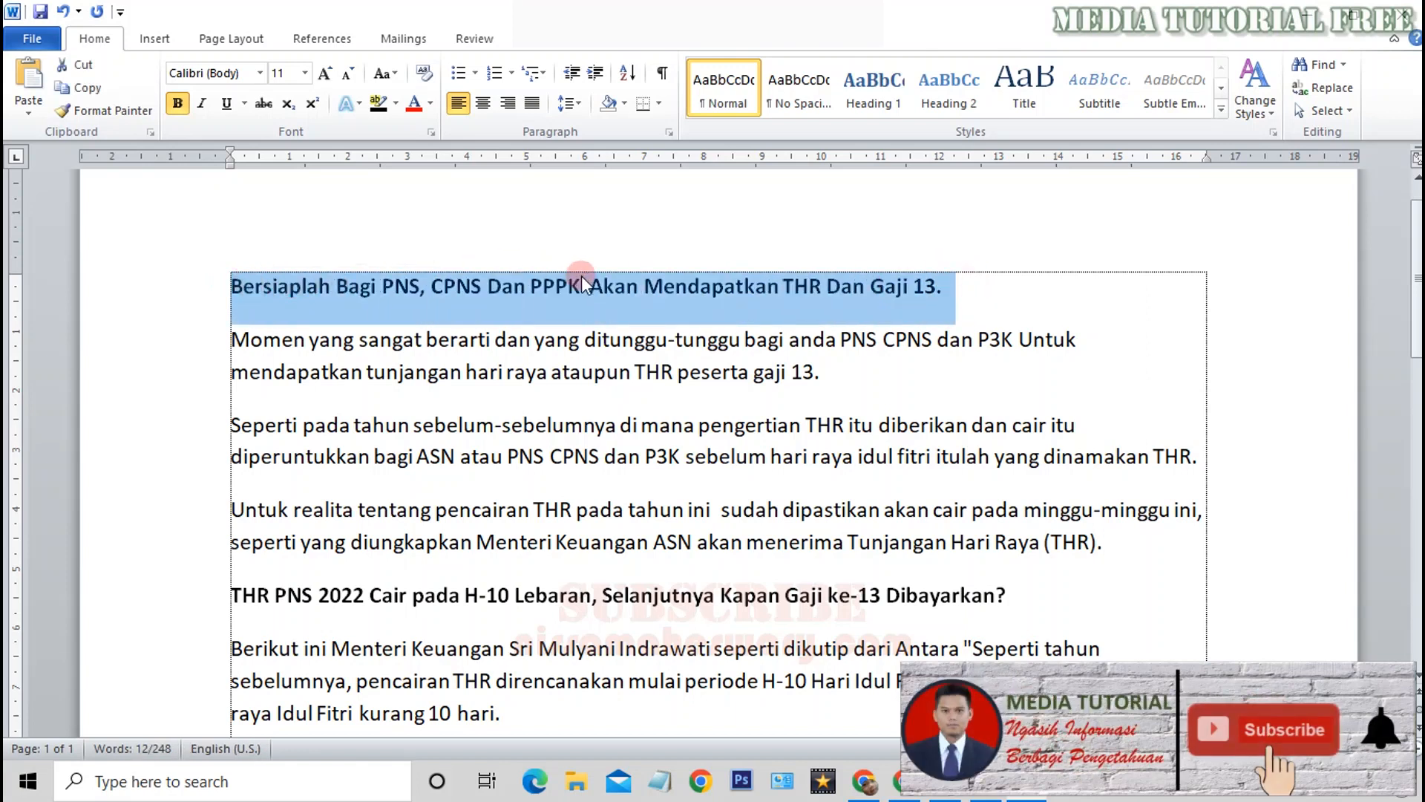
pyautogui.hotkey('shift', 'F3')
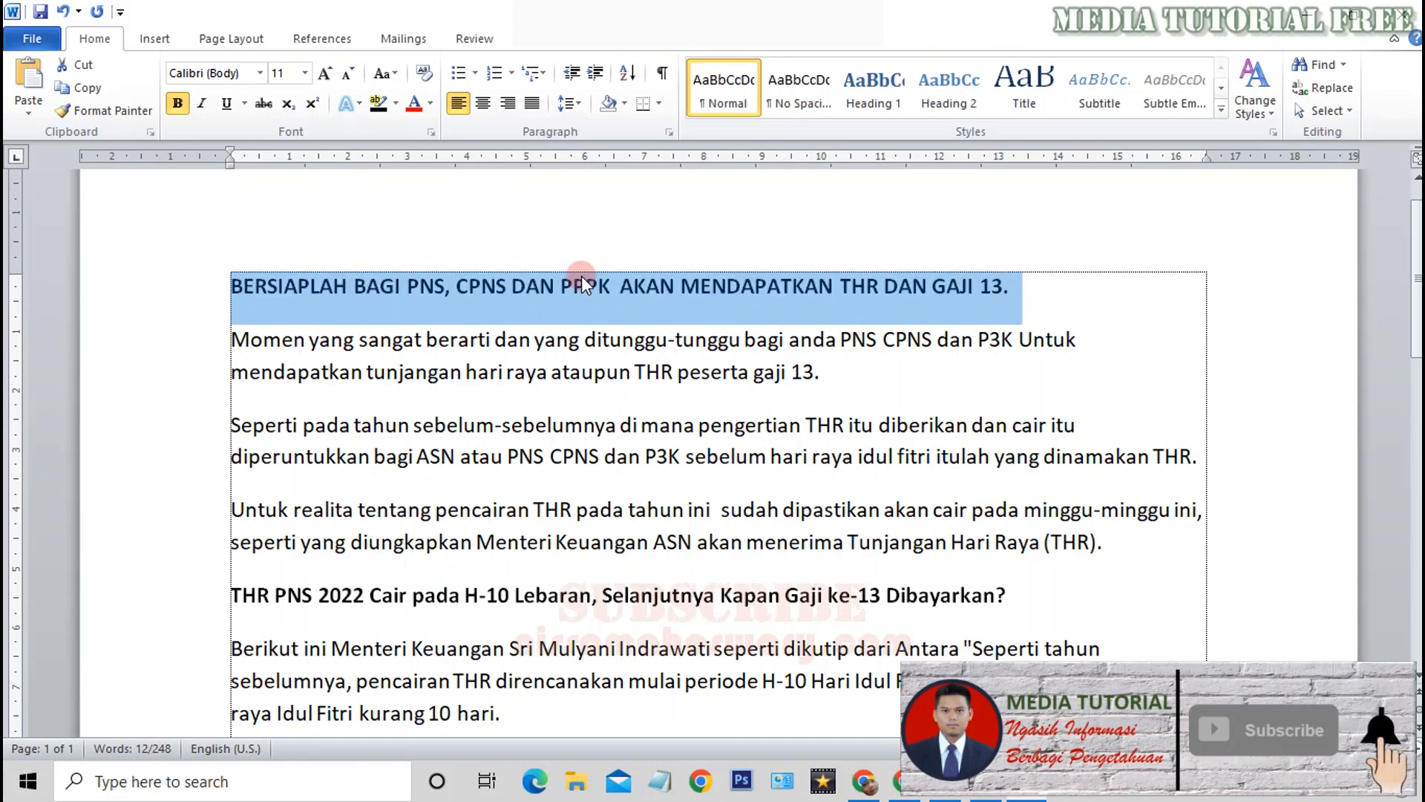
pyautogui.hotkey('shift', 'F3')
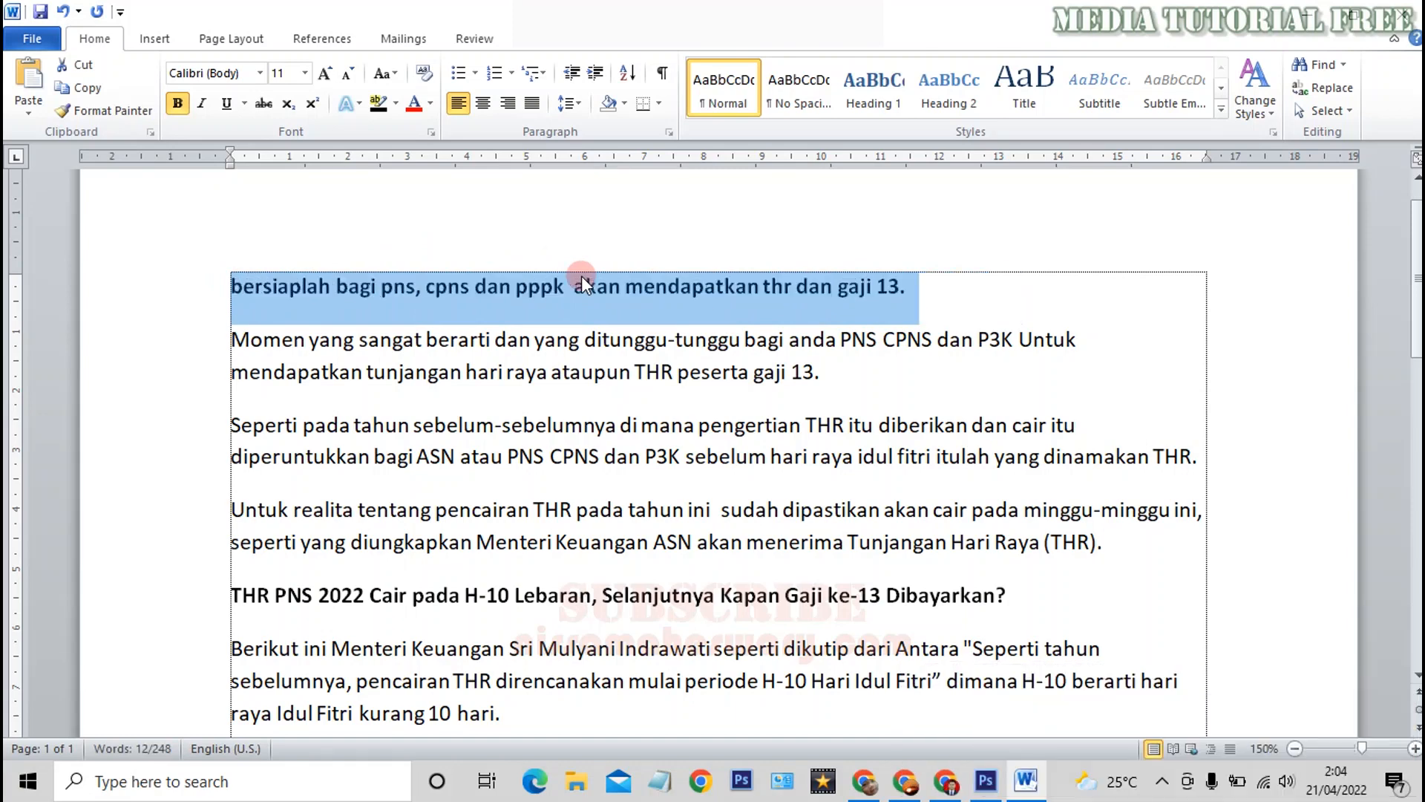
pyautogui.hotkey('shift', 'F3')
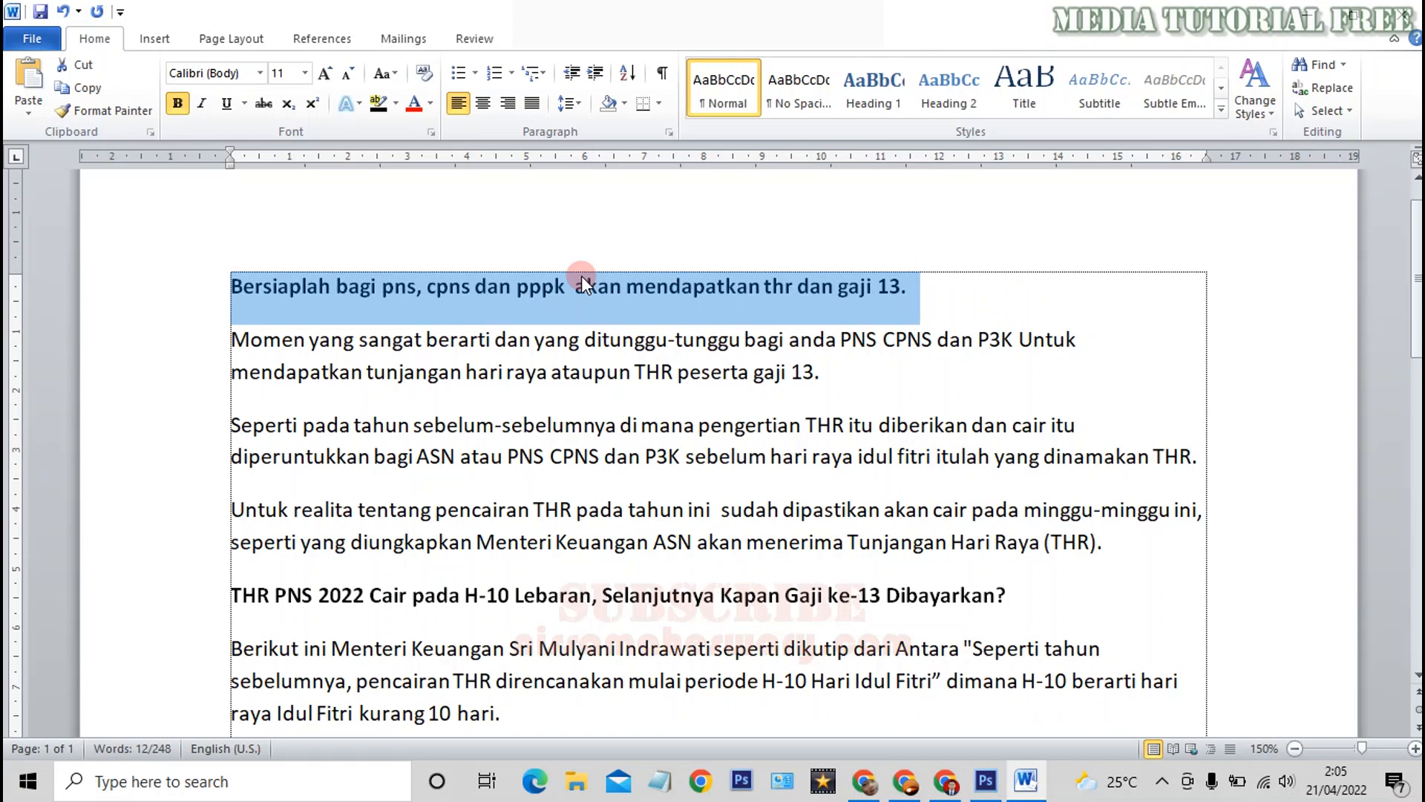
pyautogui.click(393, 306)
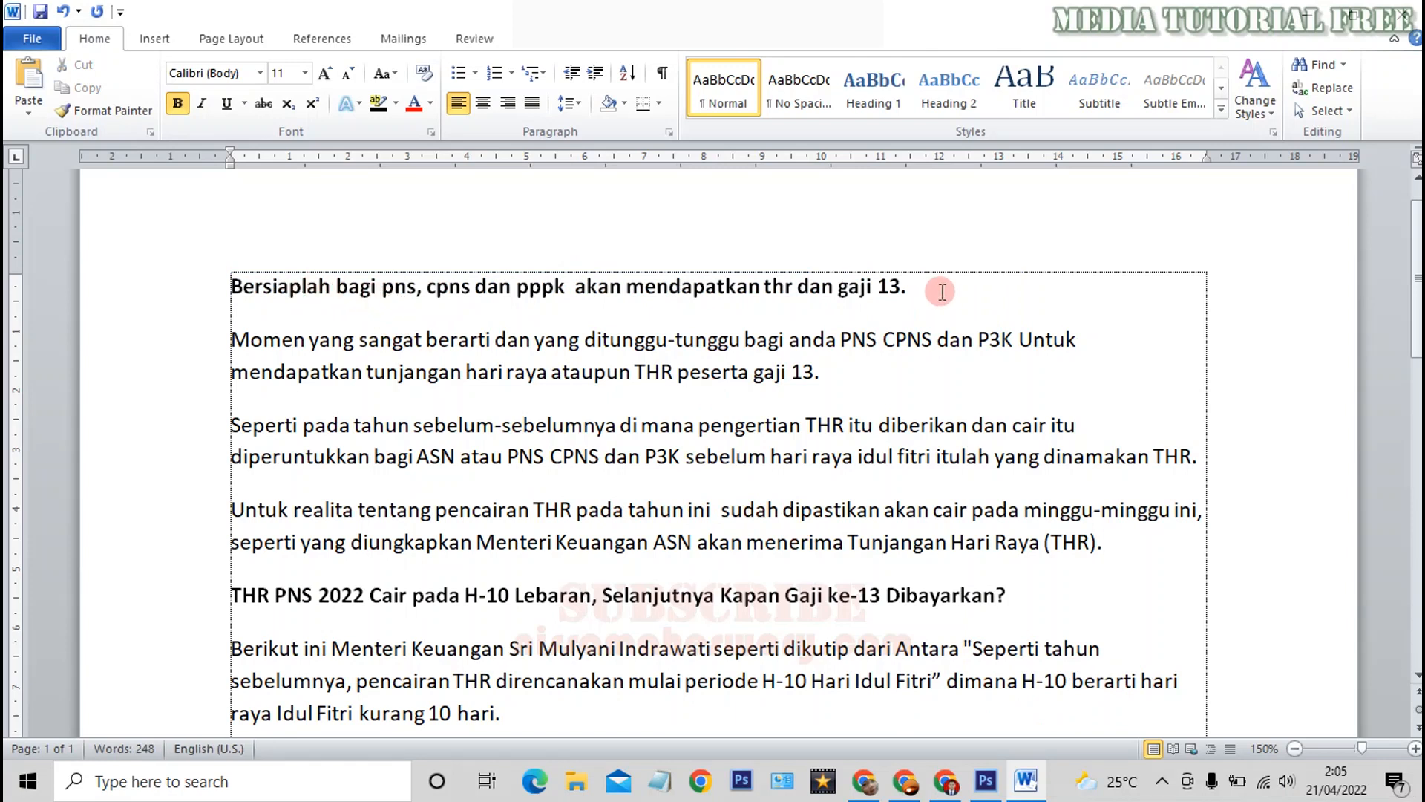
# Step: Cycle the case of the title text after "Bersiaplah" through capitalized words and uppercase back to lowercase
pyautogui.moveTo(336, 291); pyautogui.dragTo(900, 286)
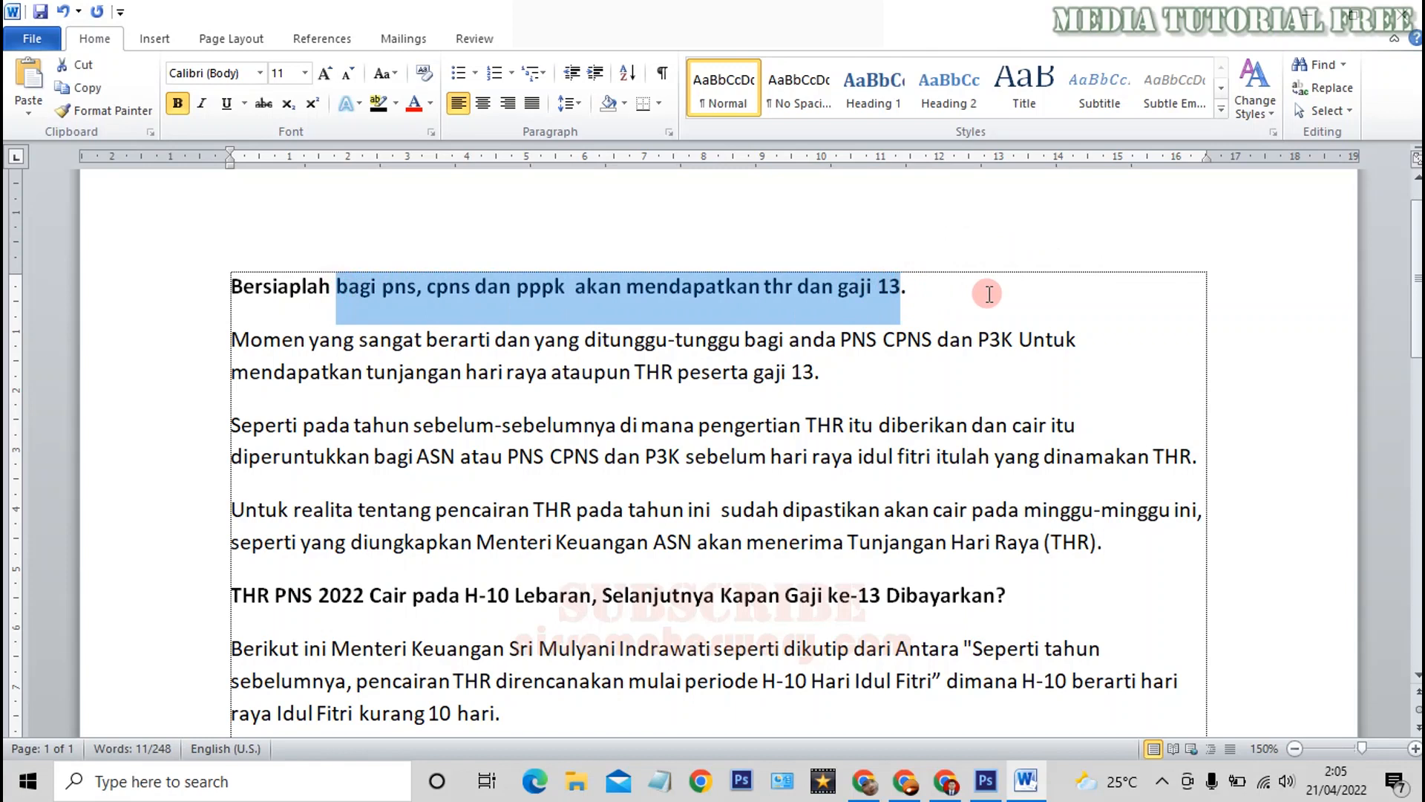
pyautogui.hotkey('shift', 'F3')
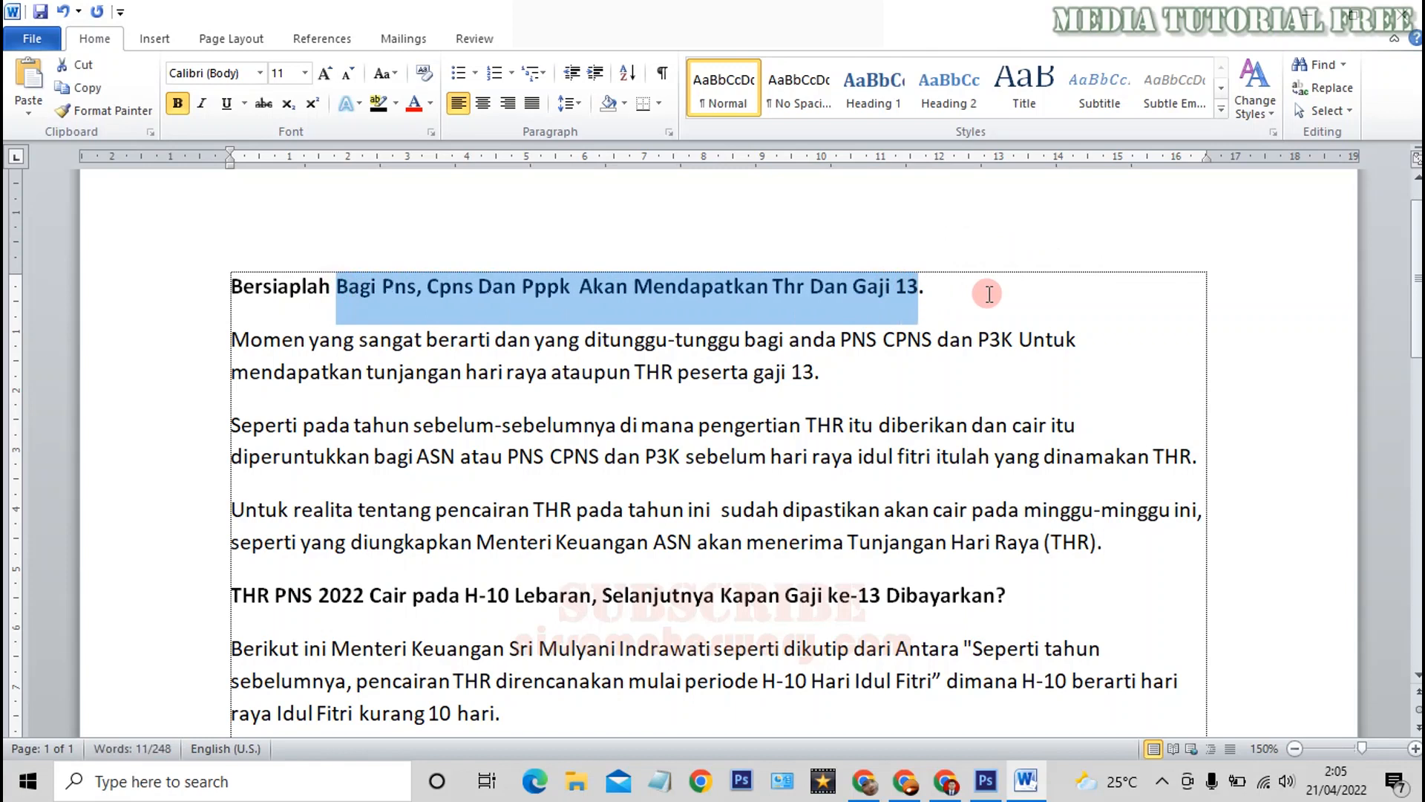
pyautogui.hotkey('shift', 'F3')
pyautogui.hotkey('shift', 'F3')
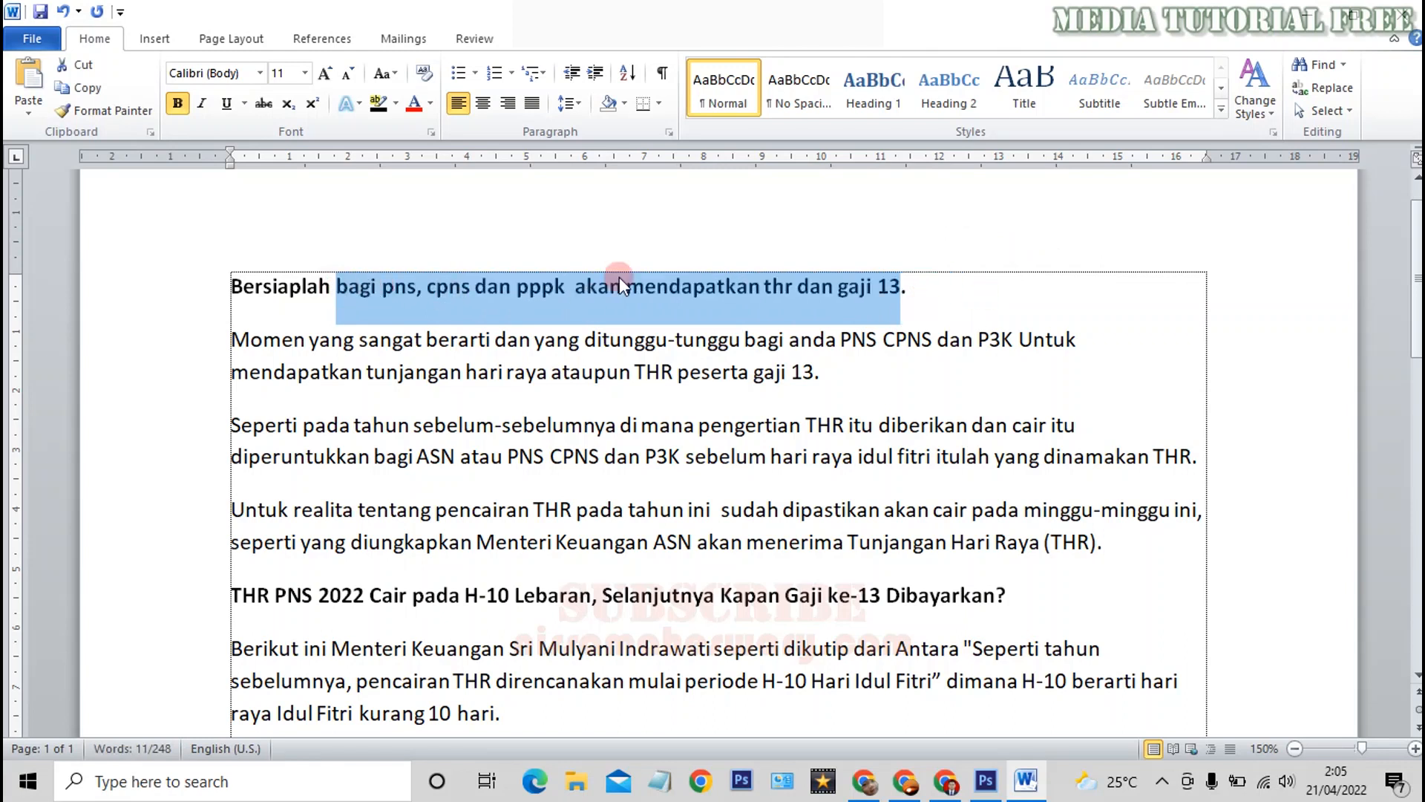
# Step: Apply the Capitalize Each Word option to the entire title line
pyautogui.click(928, 287)
pyautogui.moveTo(928, 286); pyautogui.dragTo(297, 216)
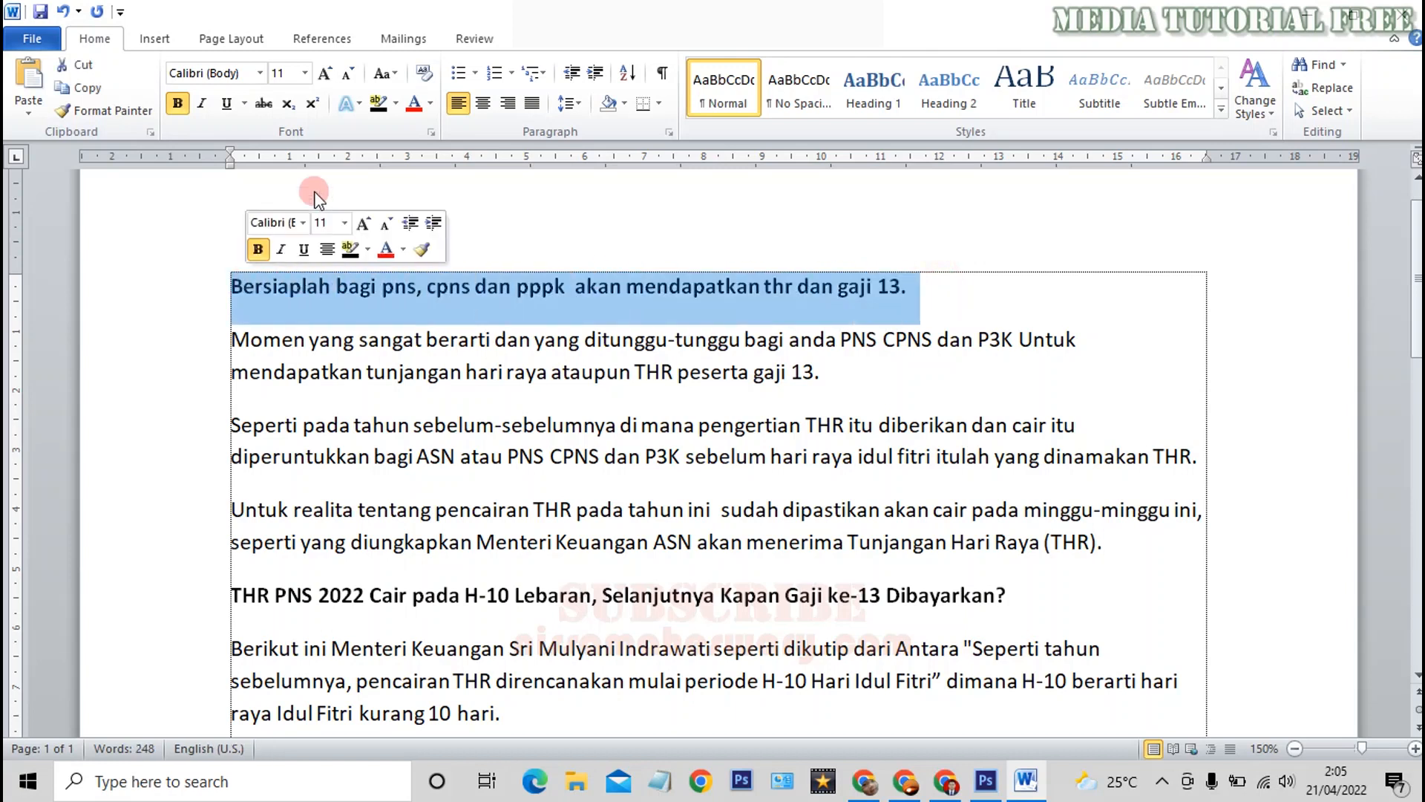
pyautogui.click(385, 73)
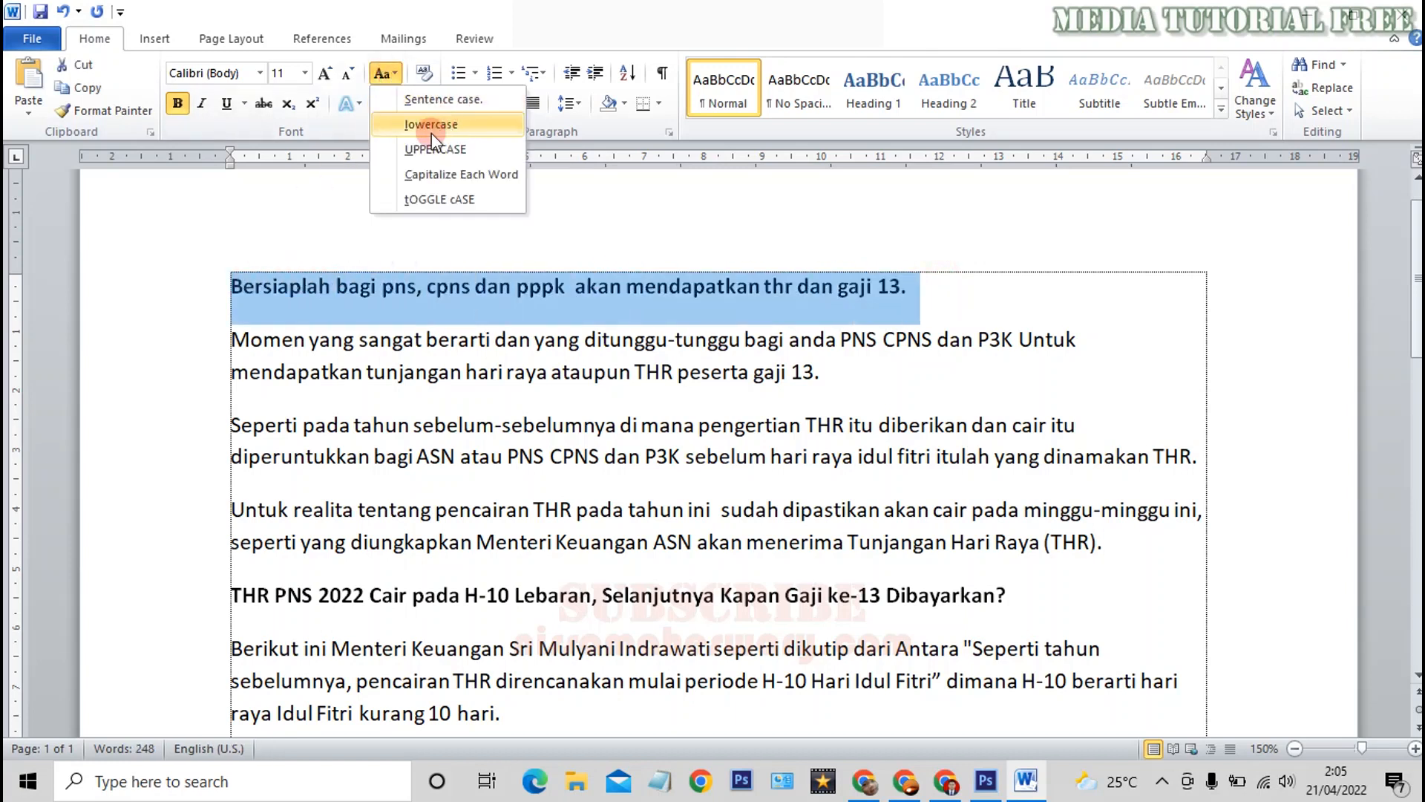
pyautogui.click(458, 178)
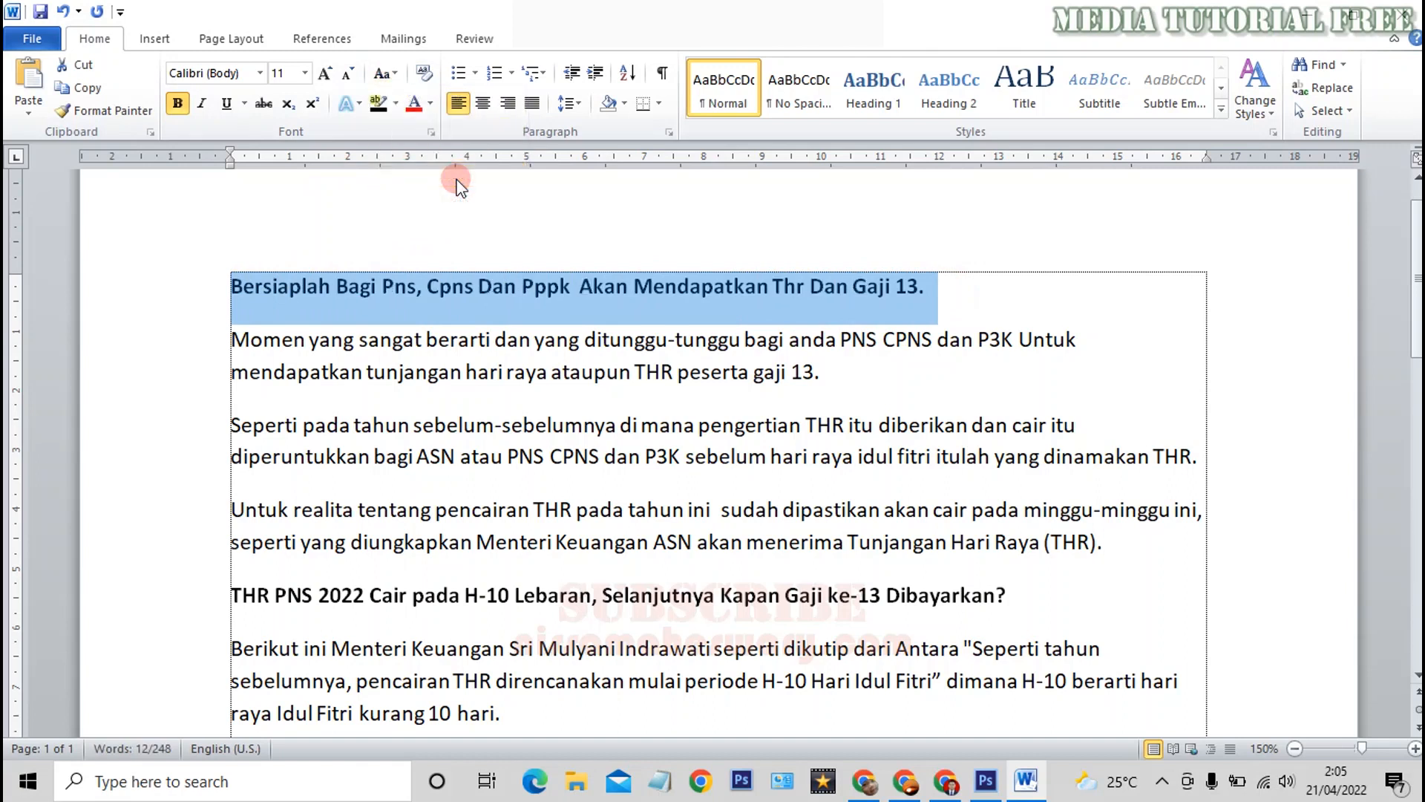
pyautogui.click(1000, 283)
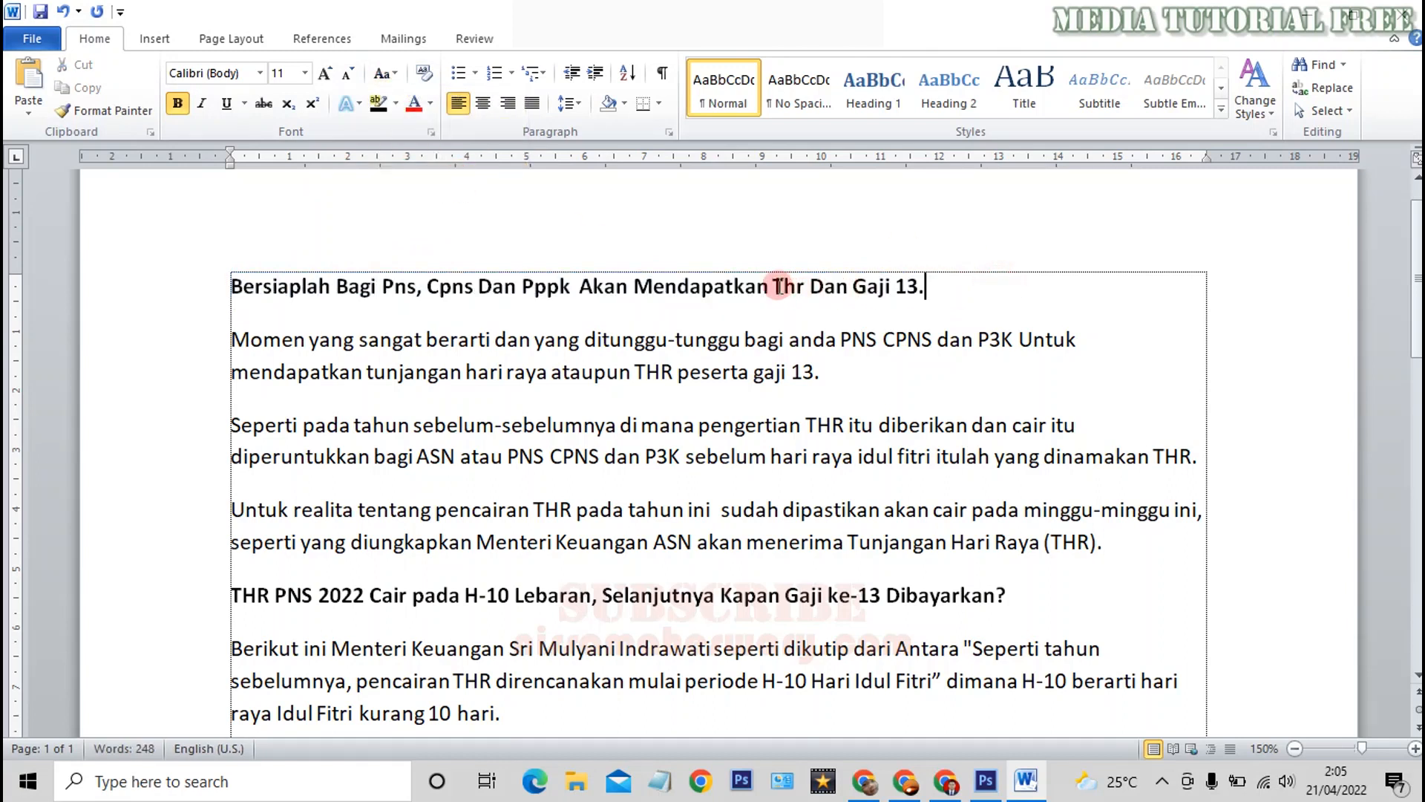
# Step: Convert the title's abbreviations Pns, Cpns, Pppk and Thr to uppercase together in one multiple selection
pyautogui.moveTo(776, 287); pyautogui.dragTo(810, 289)
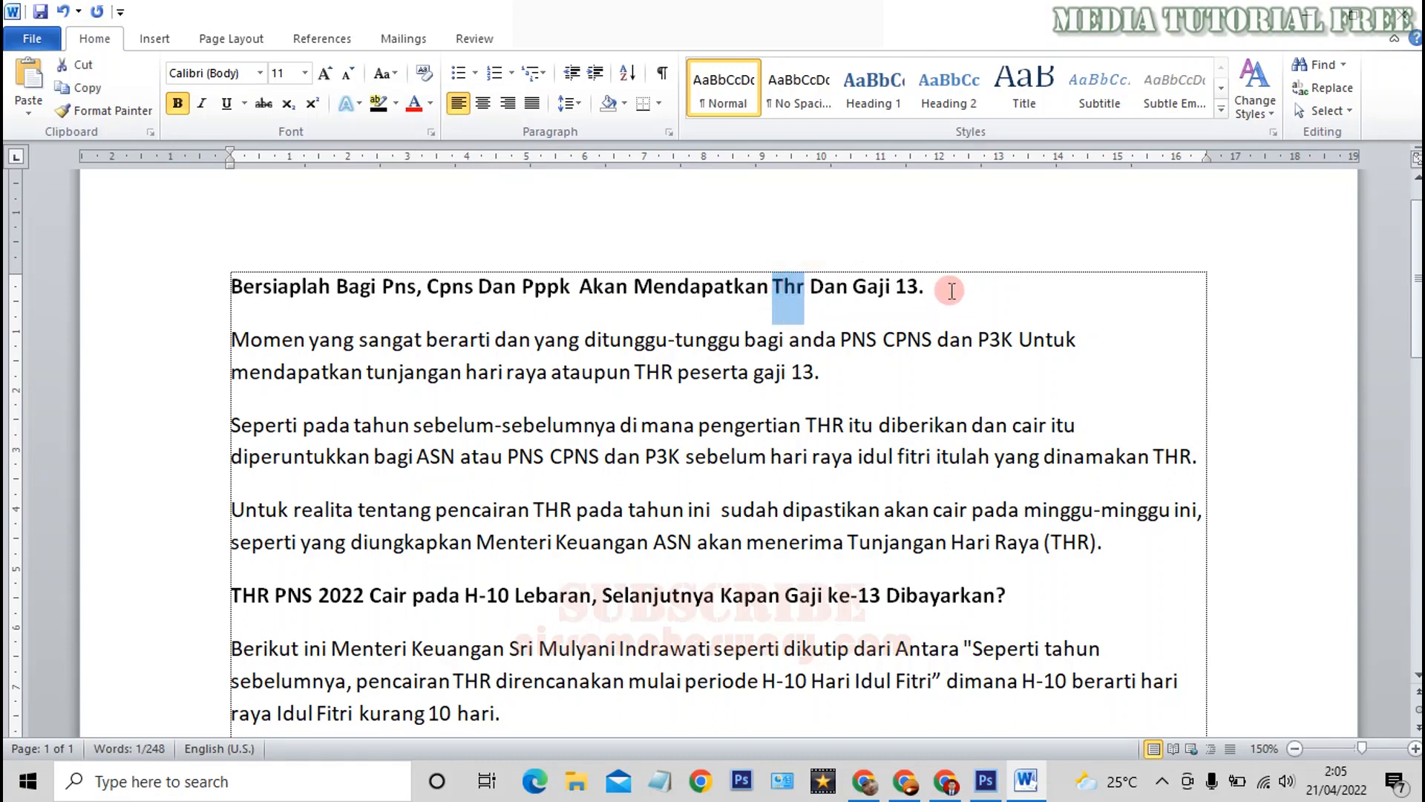
pyautogui.moveTo(429, 286); pyautogui.dragTo(479, 287)
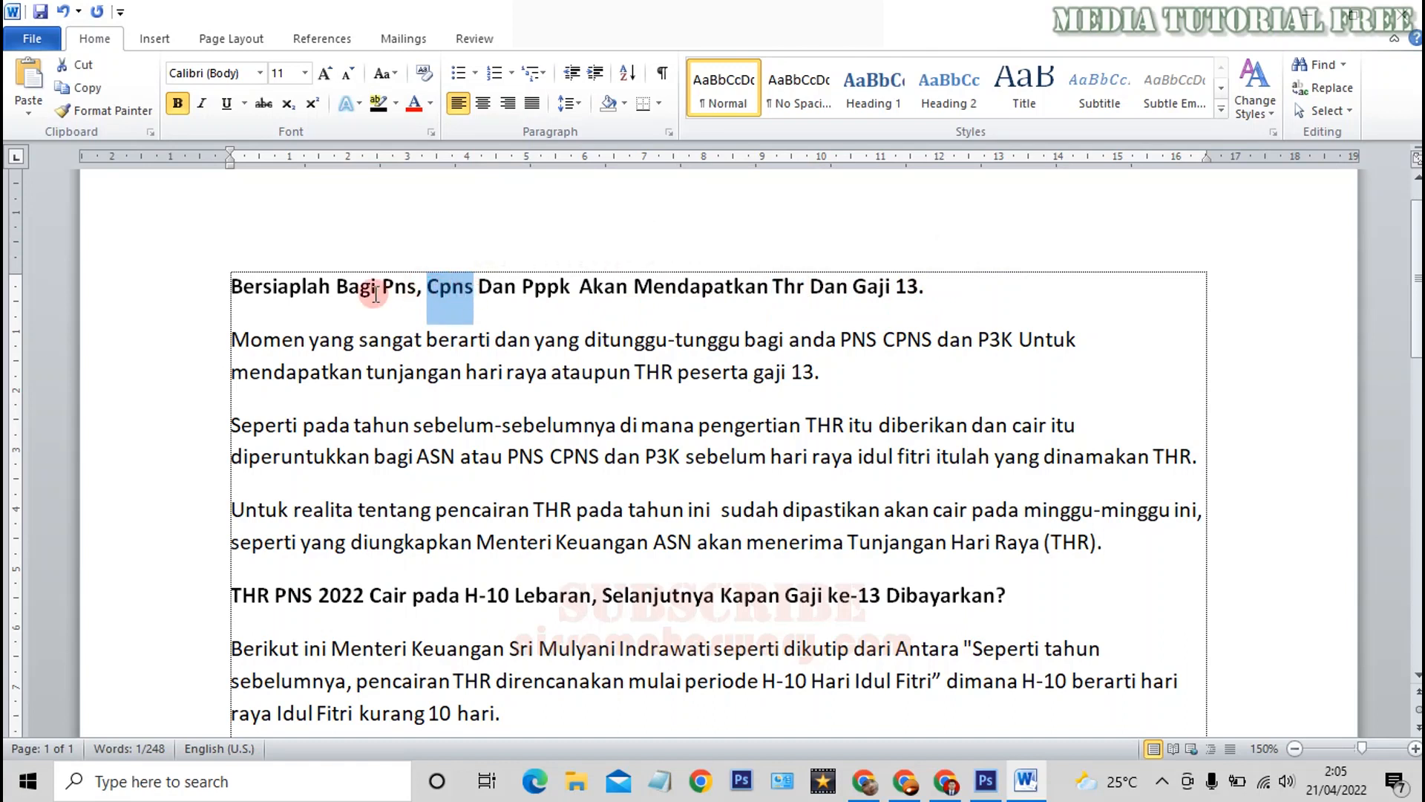
pyautogui.moveTo(382, 288); pyautogui.dragTo(410, 290)
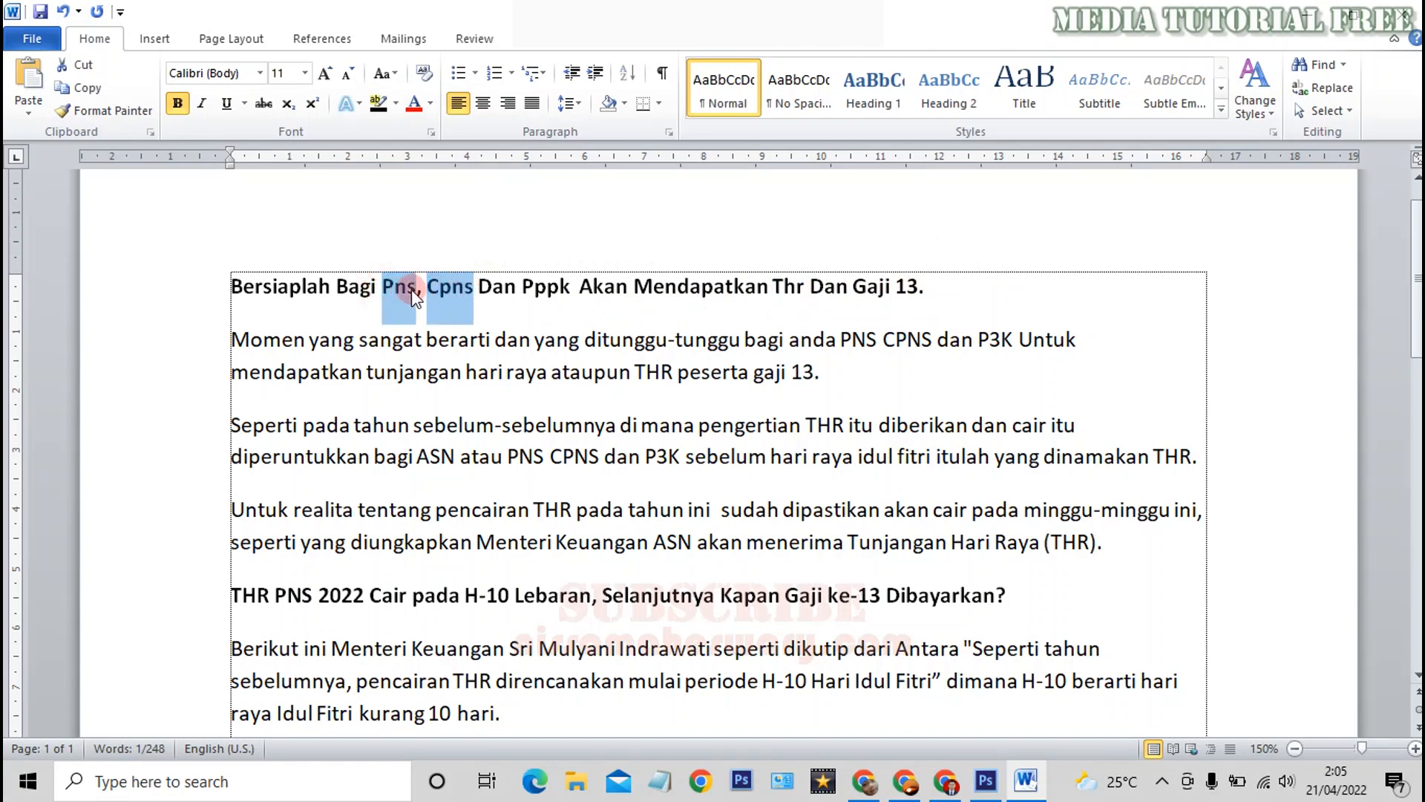
pyautogui.moveTo(523, 288); pyautogui.dragTo(568, 291)
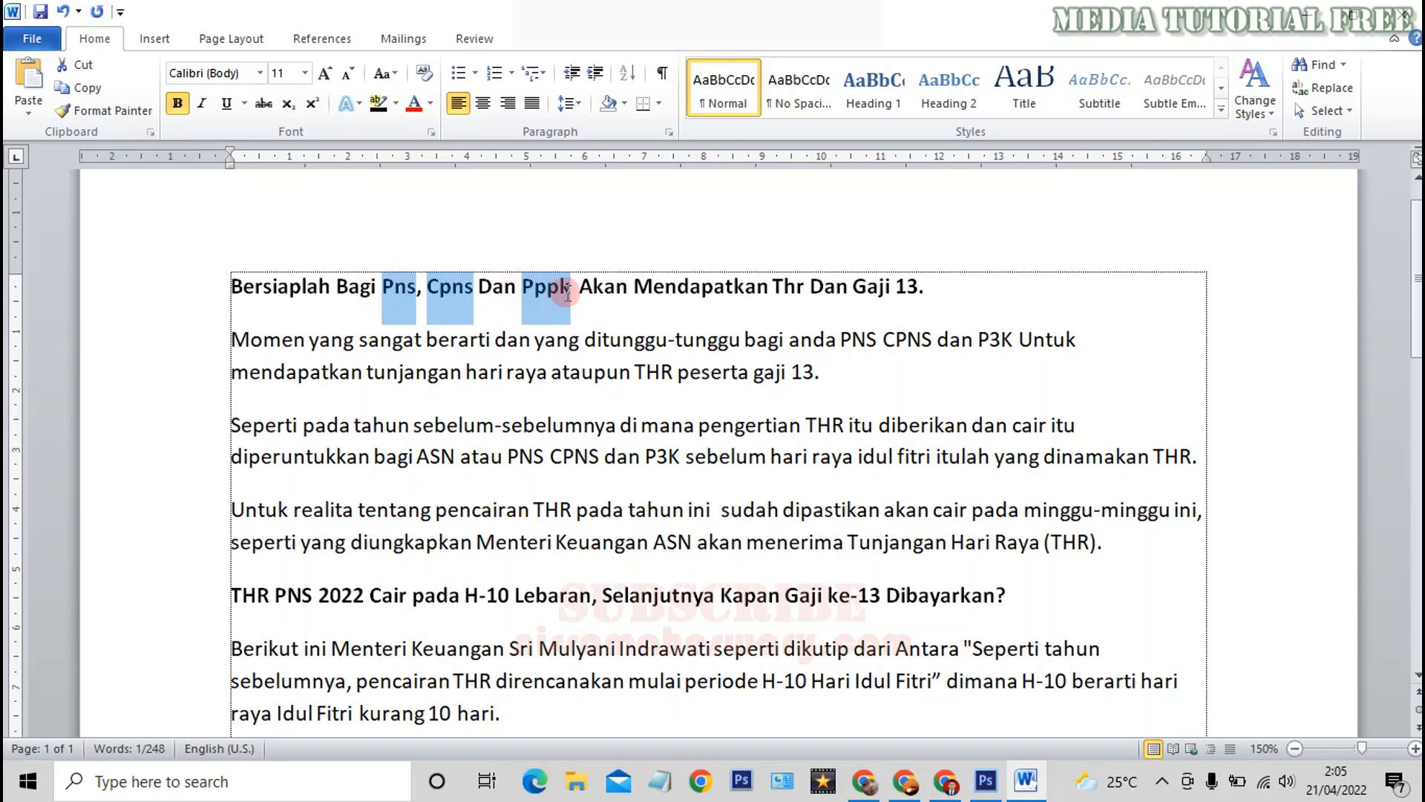
pyautogui.moveTo(773, 288); pyautogui.dragTo(805, 289)
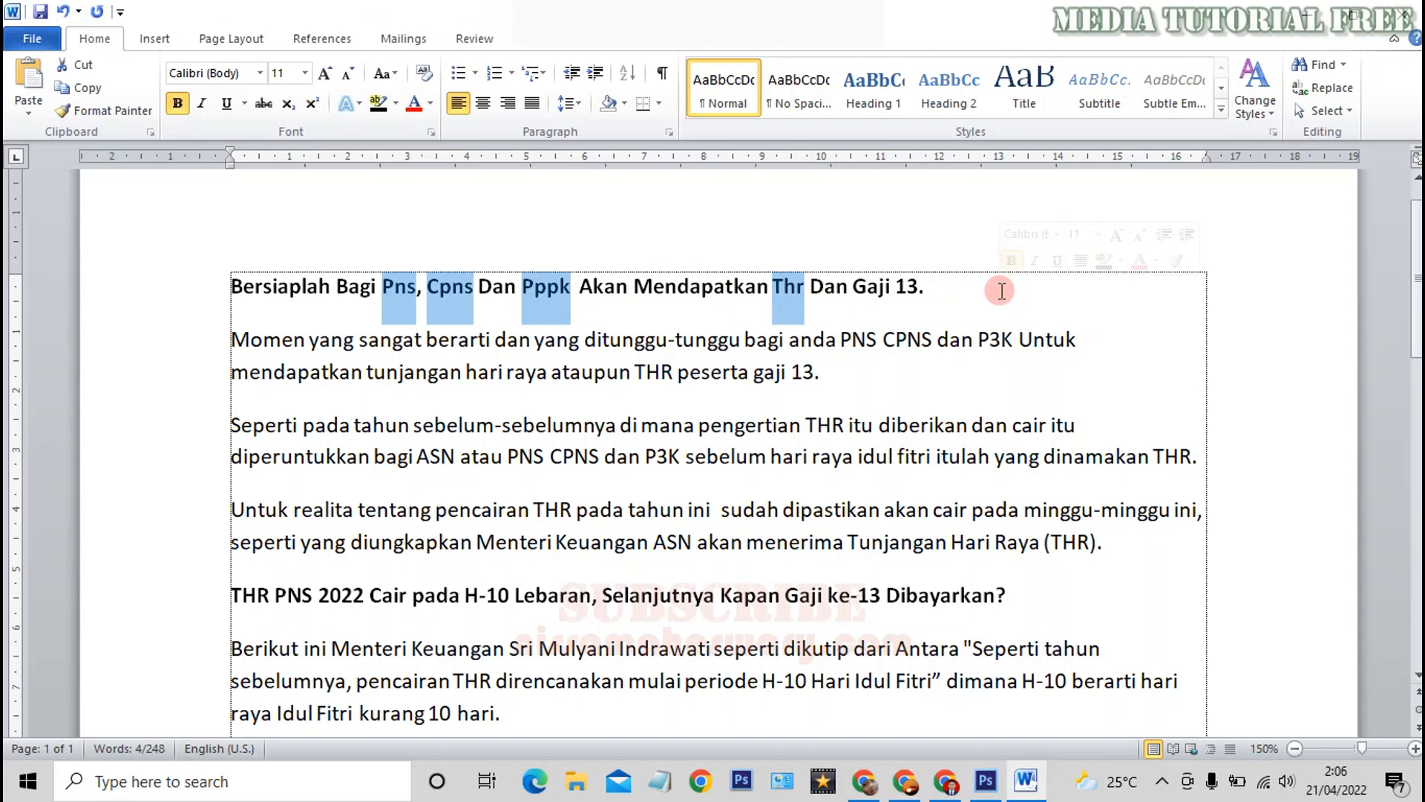
pyautogui.hotkey('shift', 'F3')
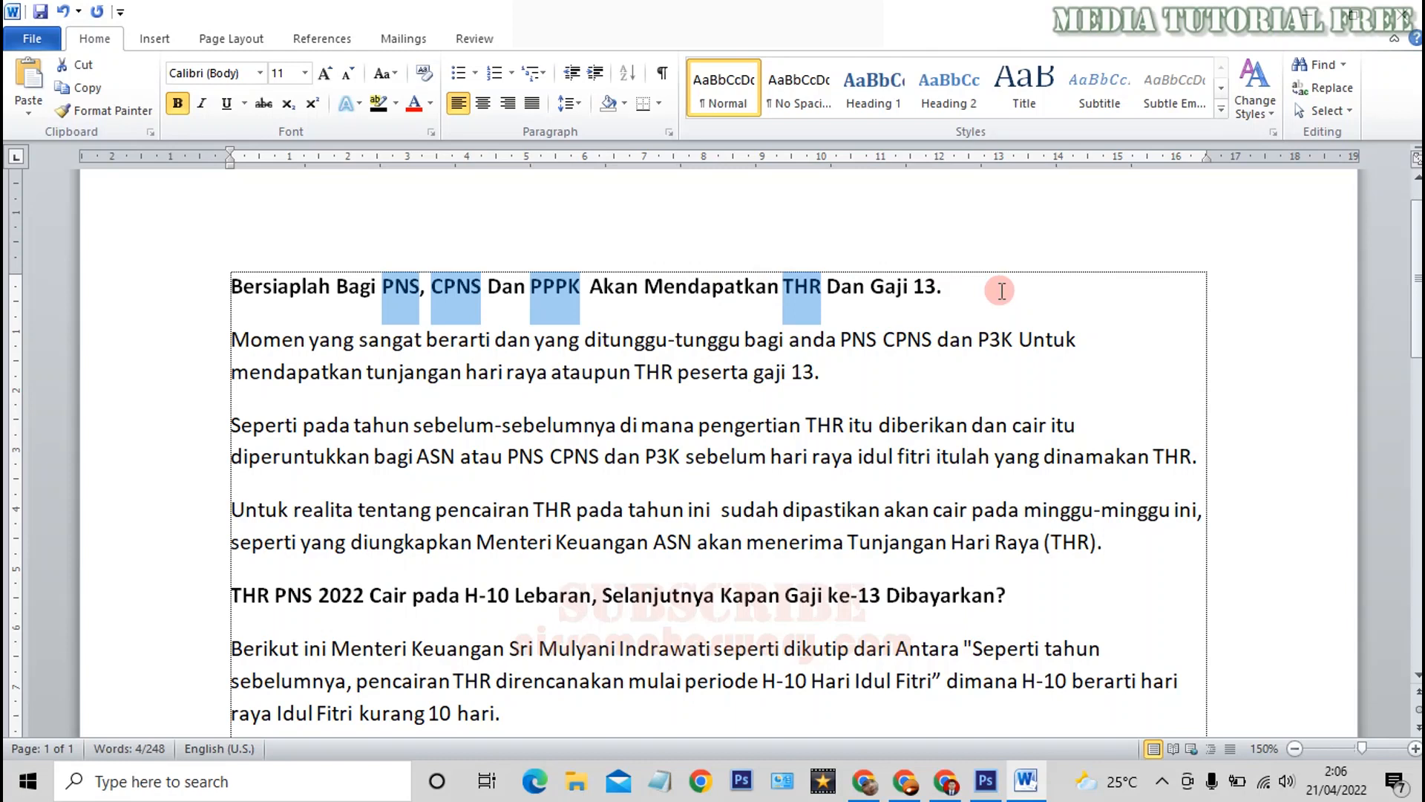
pyautogui.scroll(-1, 804, 537)
pyautogui.scroll(2, 889, 464)
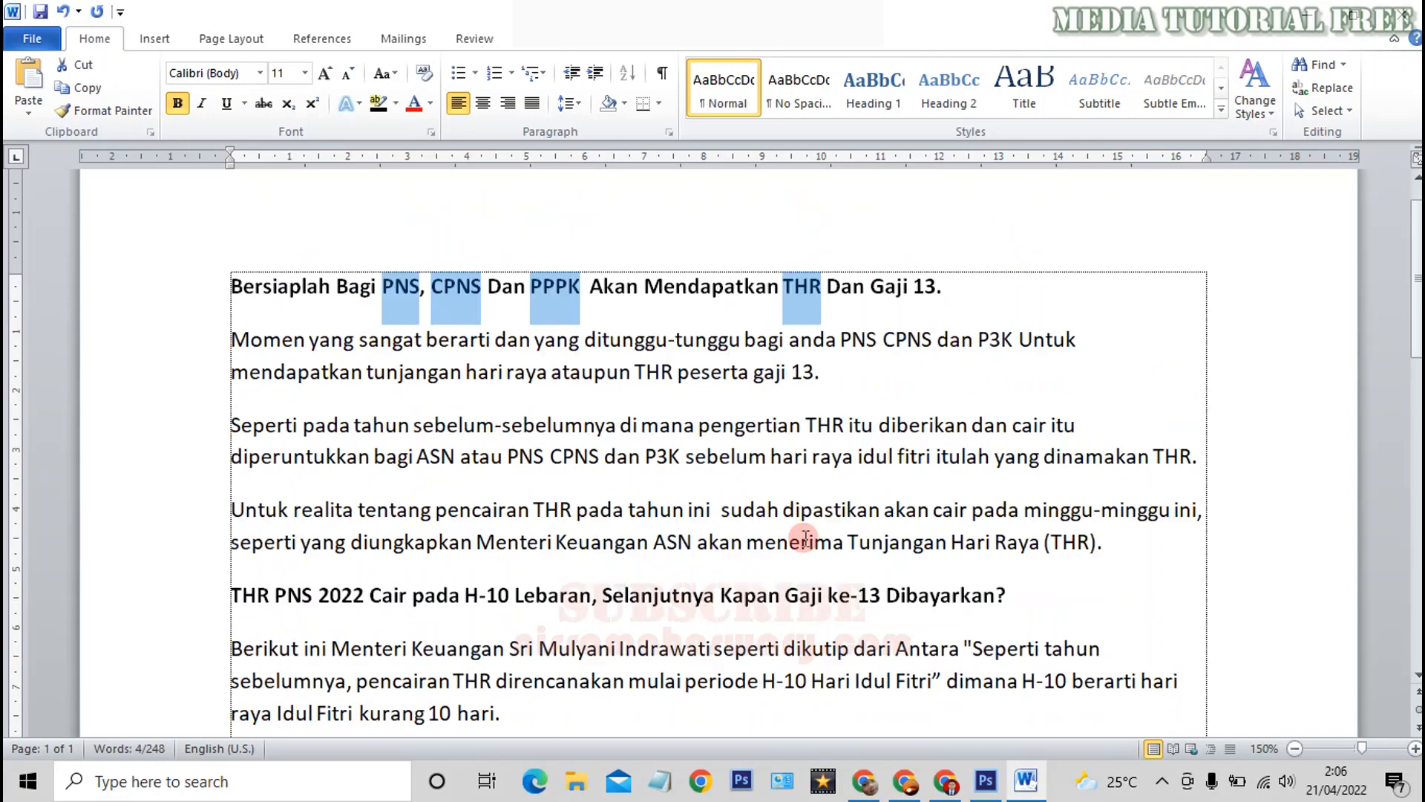
pyautogui.click(931, 440)
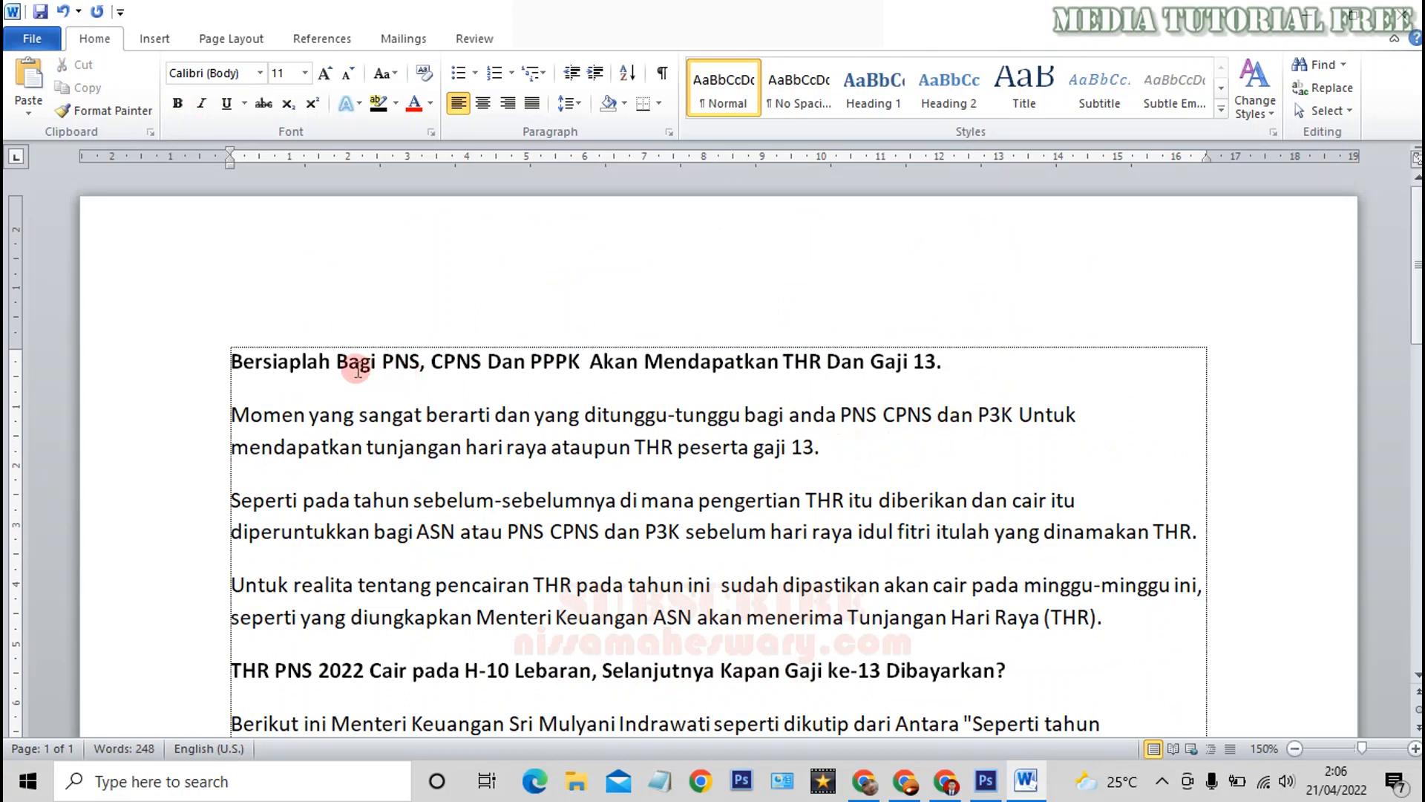
# Step: Review the capitalization of the title words after "Bersiaplah", the "THR PNS 2022" subheading and the body text down to the last paragraph
pyautogui.click(336, 362)
pyautogui.moveTo(336, 363); pyautogui.dragTo(967, 342)
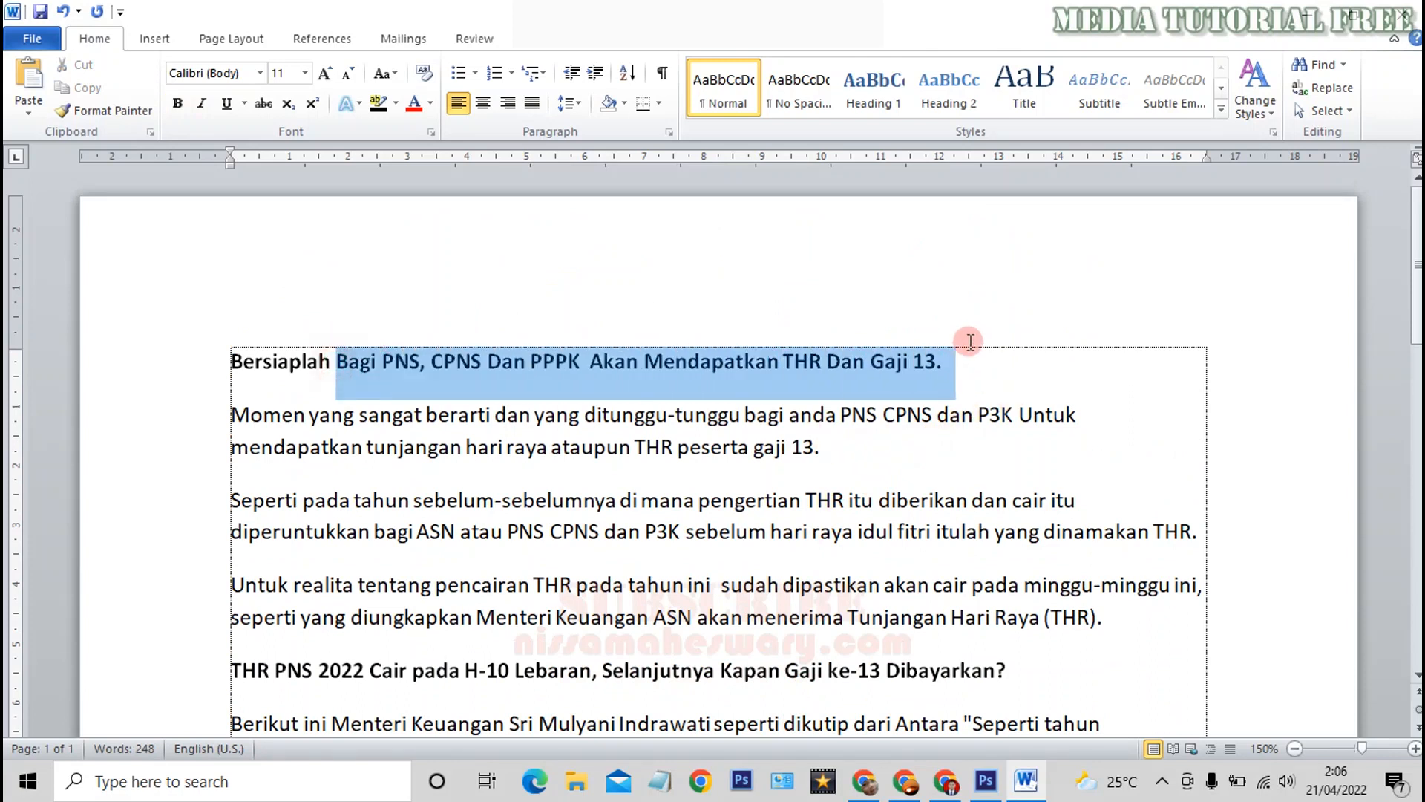
pyautogui.moveTo(334, 364); pyautogui.dragTo(957, 363)
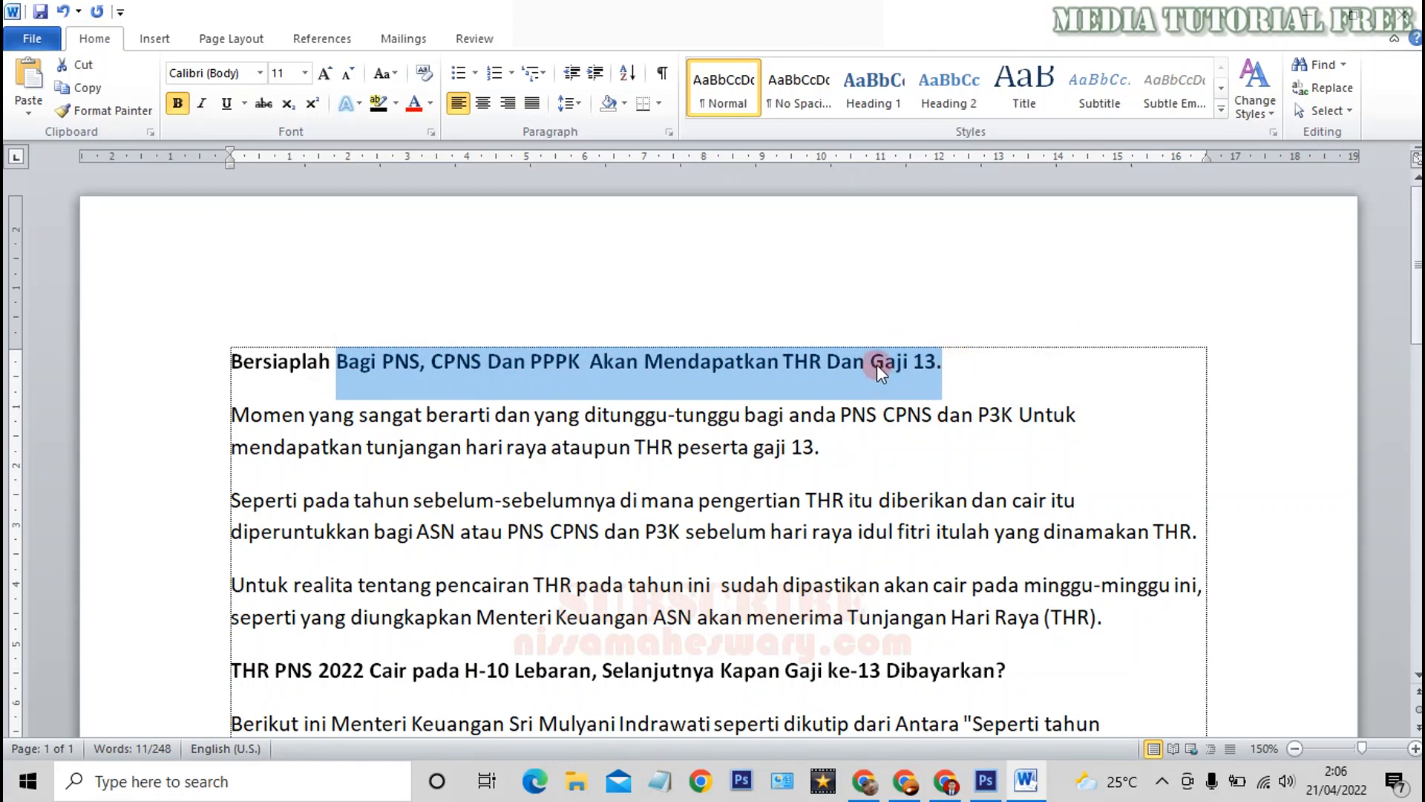
pyautogui.doubleClick(349, 362)
pyautogui.click(395, 361)
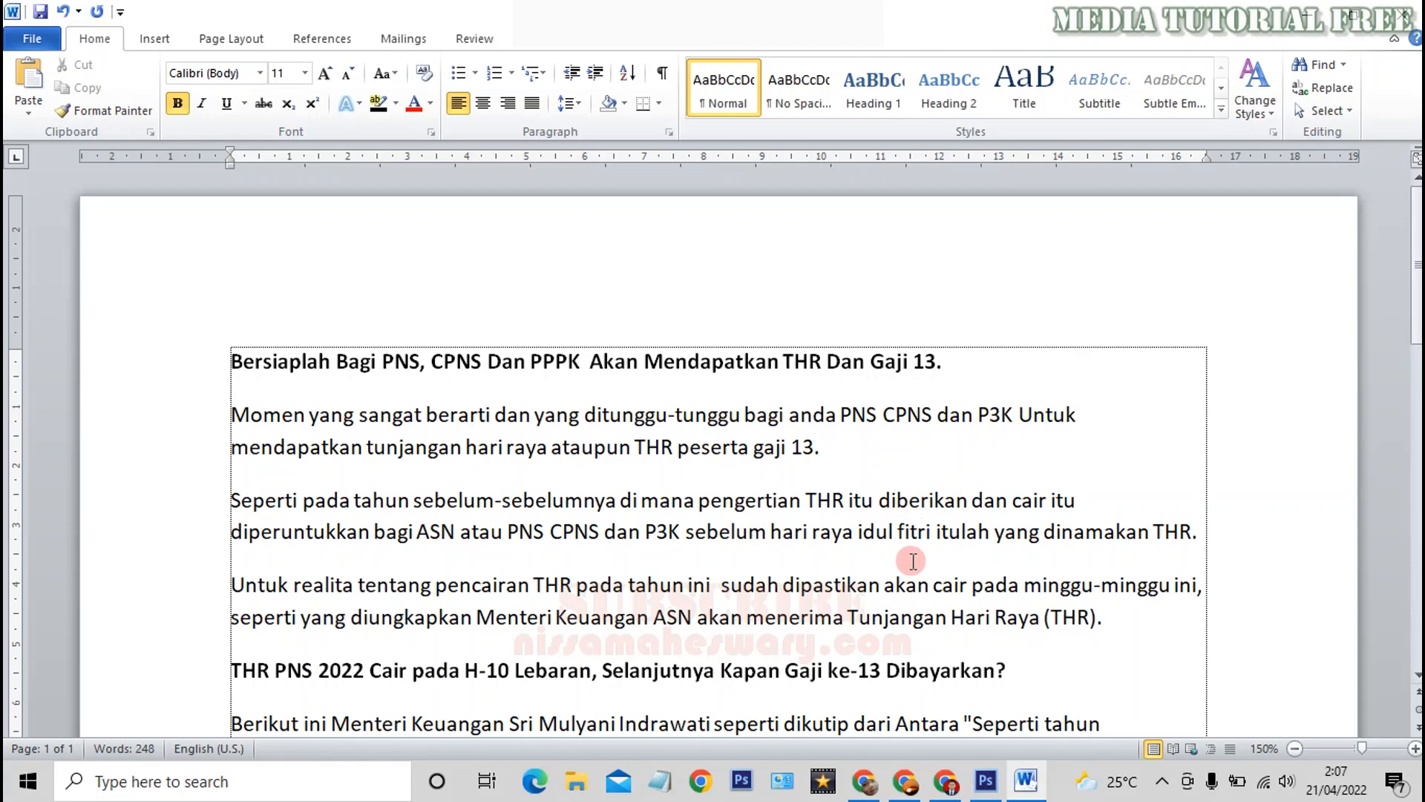
pyautogui.scroll(-1, 913, 561)
pyautogui.scroll(-2, 682, 553)
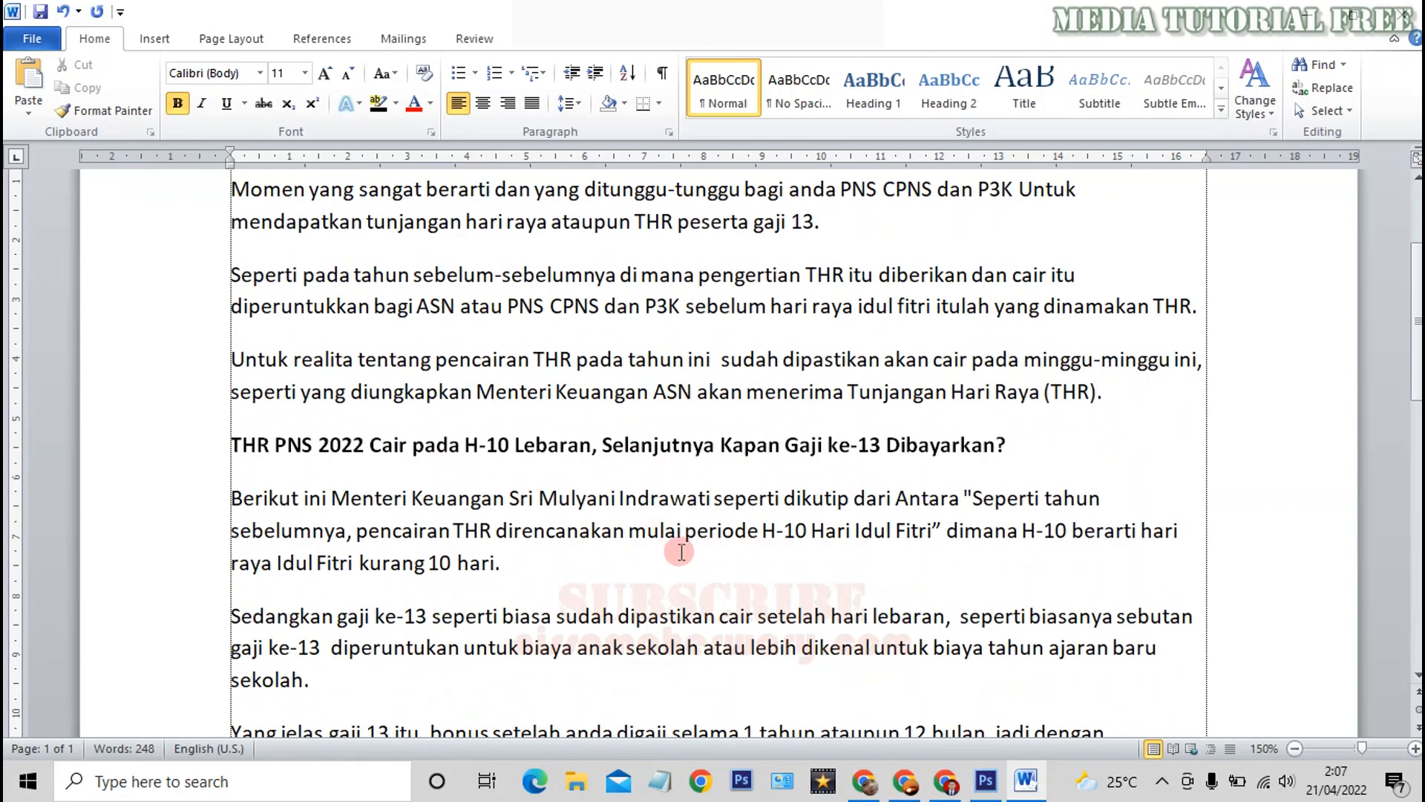
pyautogui.click(1049, 449)
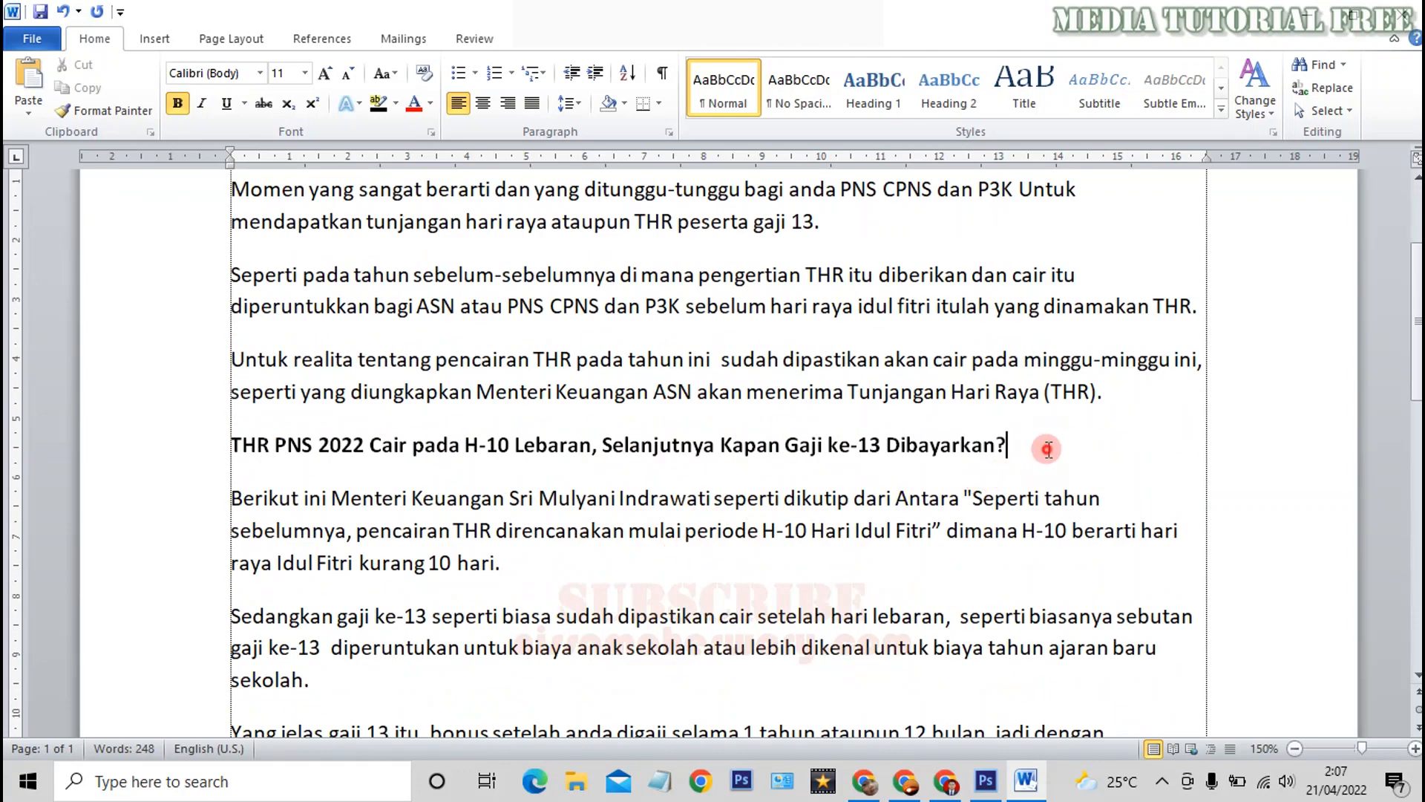
pyautogui.scroll(-6, 1049, 449)
pyautogui.click(912, 524)
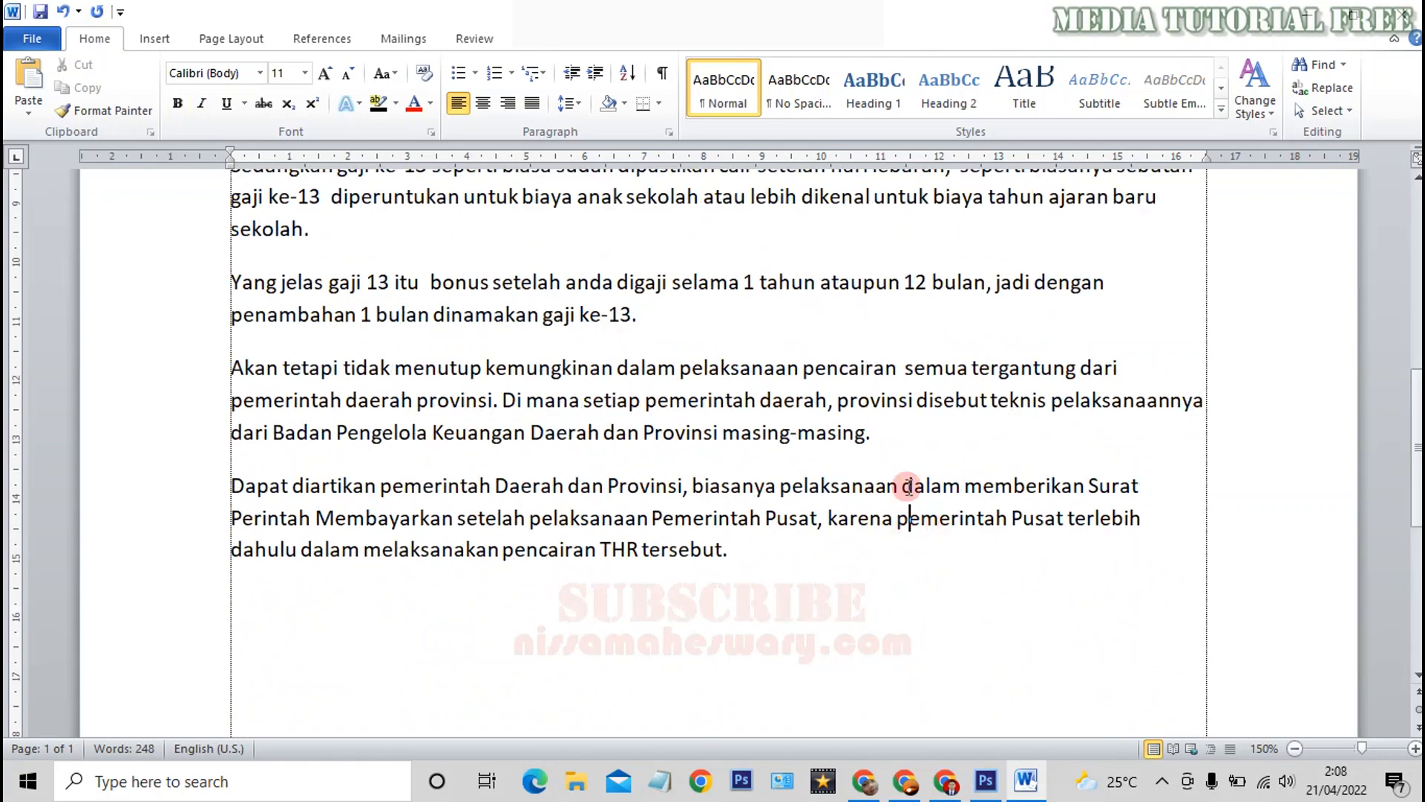
pyautogui.scroll(10, 909, 474)
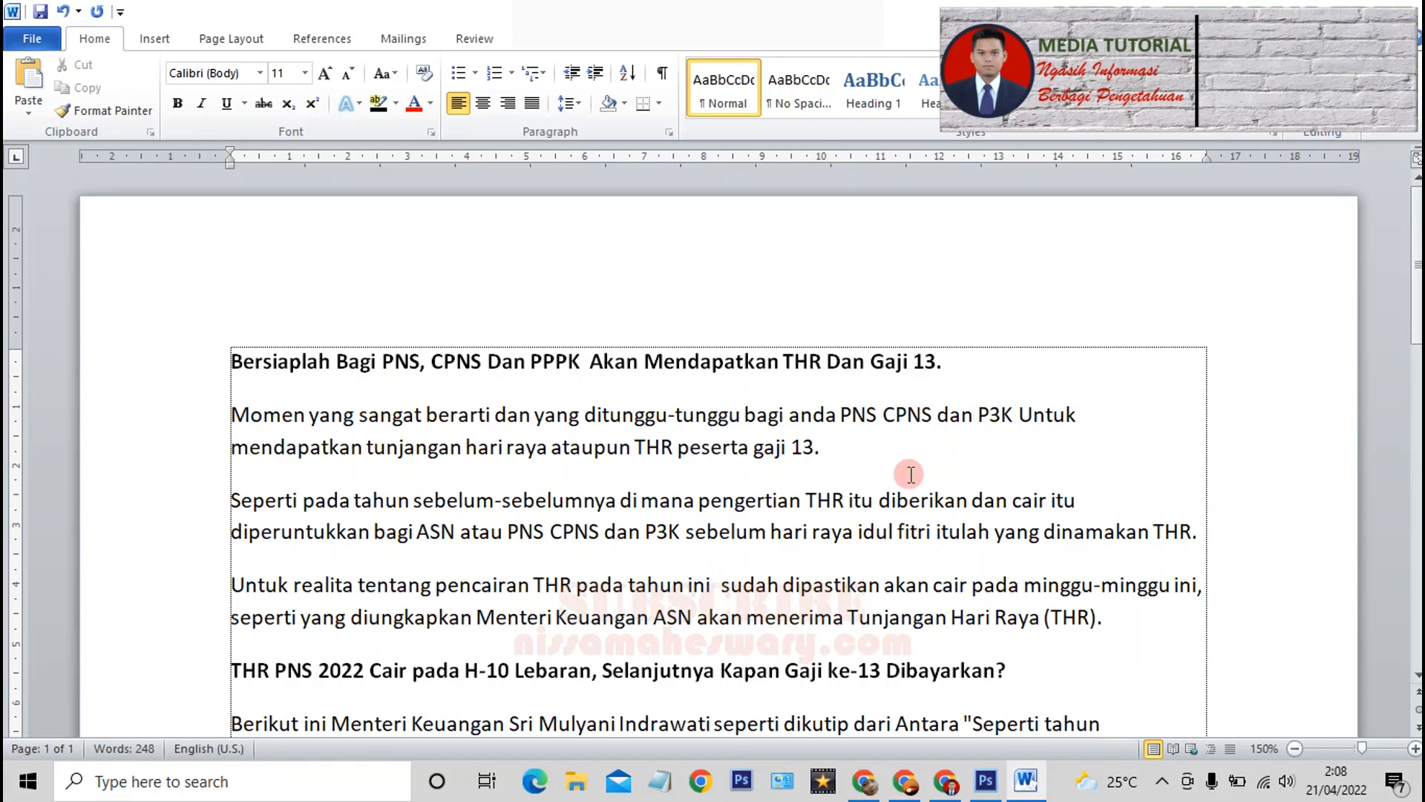